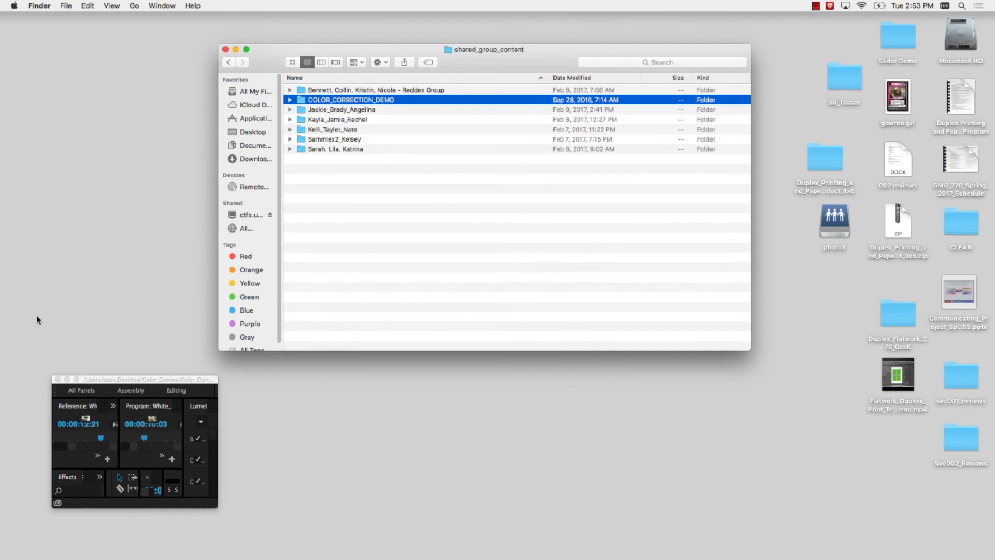
Switch to Premiere Pro, enlarge its window, and compare the _8001452.MOV and _8001453.MOV clips in the White_Balance_Correct sequence, viewing _8001453.MOV's original source.
{"action": "left_click", "coordinate": [97, 379]}
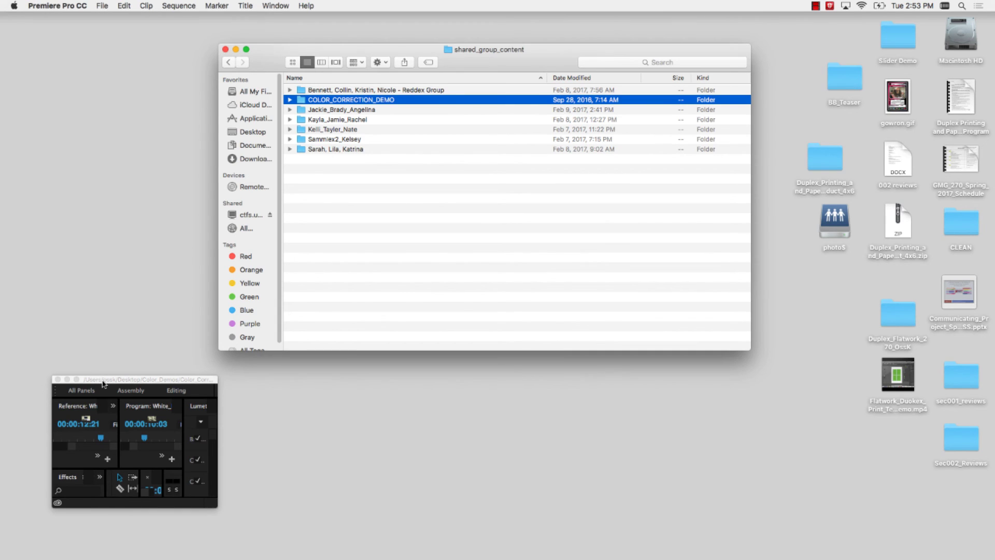
{"action": "left_click", "coordinate": [77, 380]}
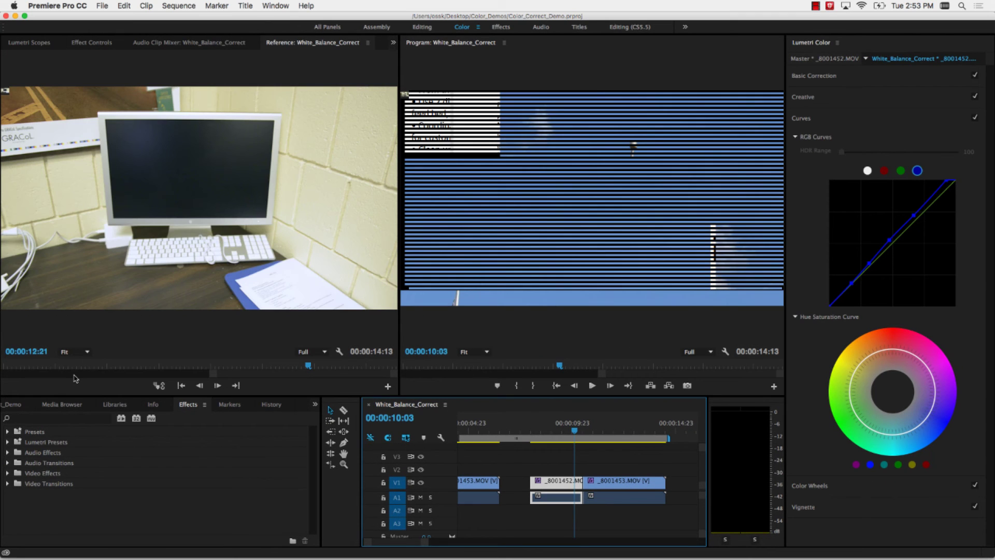
{"action": "mouse_move", "coordinate": [543, 429]}
{"action": "left_mouse_down"}
{"action": "mouse_move", "coordinate": [586, 430]}
{"action": "mouse_move", "coordinate": [556, 428]}
{"action": "left_mouse_up"}
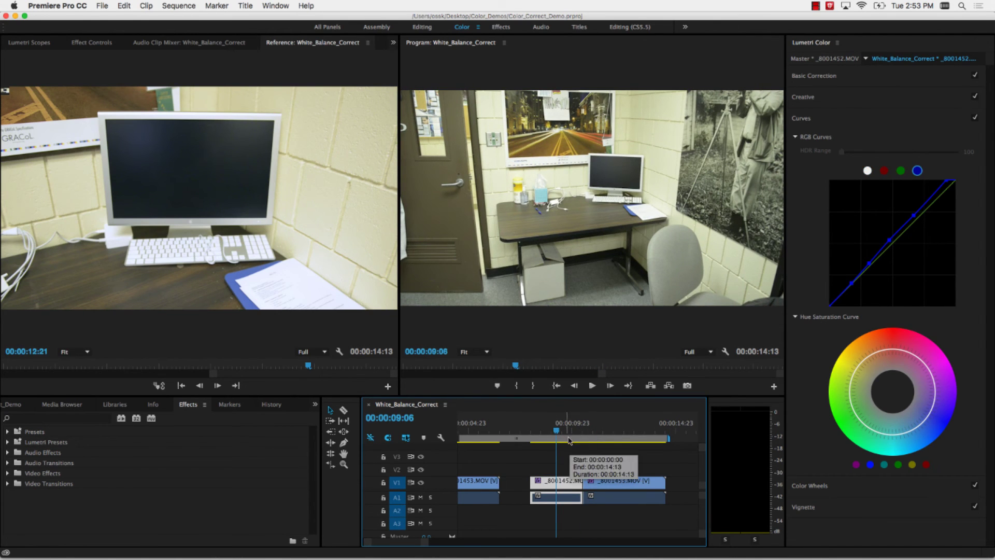
{"action": "left_click", "coordinate": [599, 439]}
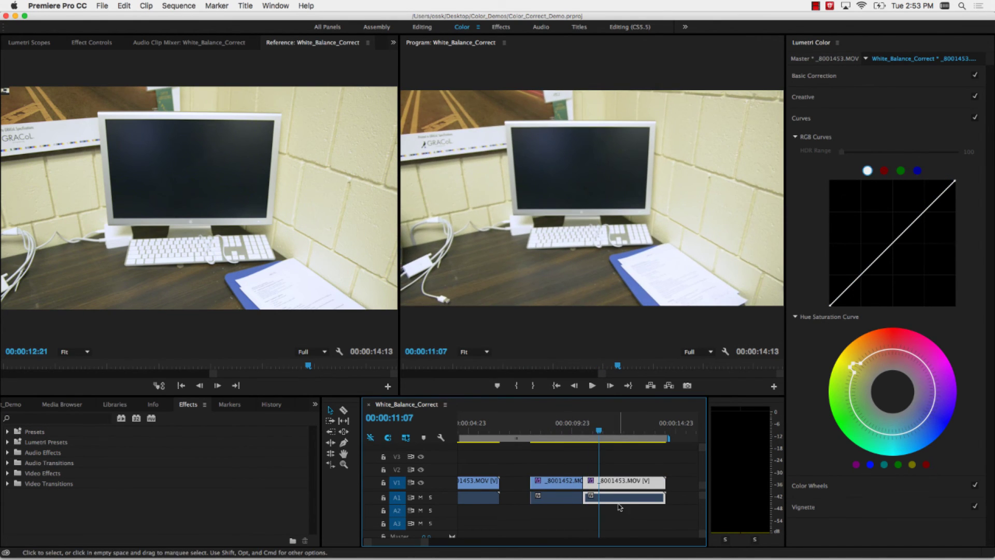
{"action": "double_click", "coordinate": [604, 487]}
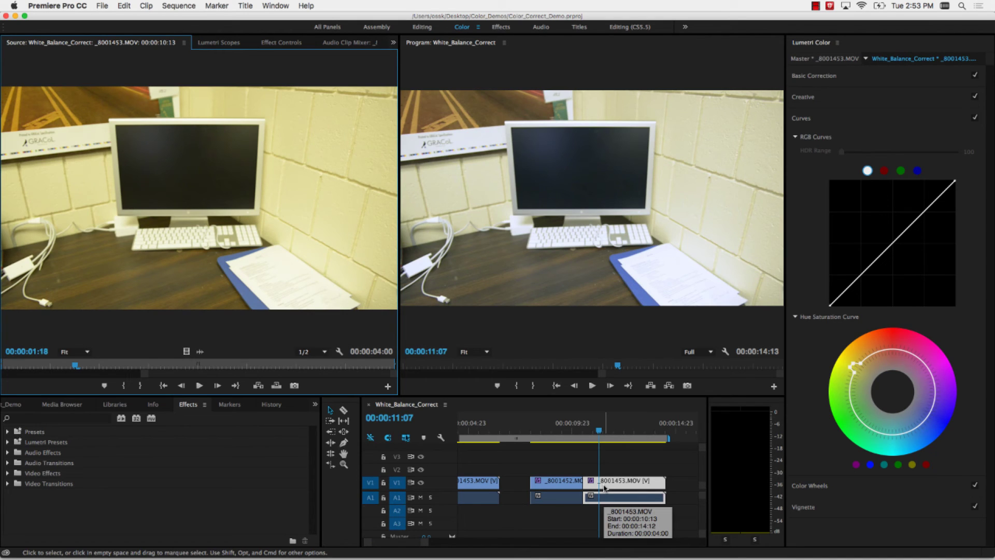
{"action": "left_click", "coordinate": [565, 435]}
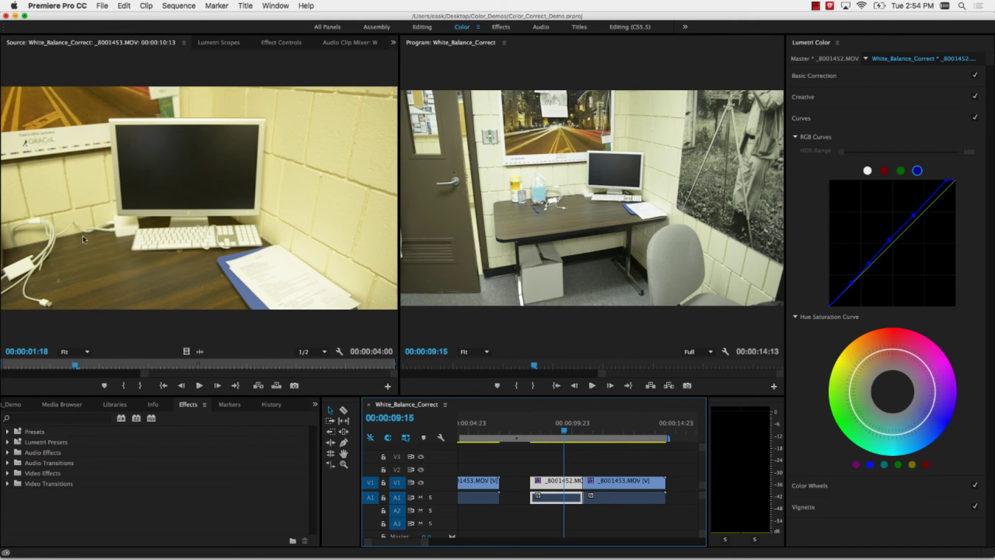
Show the project's media list, give it more height, and expand the bin of sample cuts.
{"action": "left_click", "coordinate": [20, 407]}
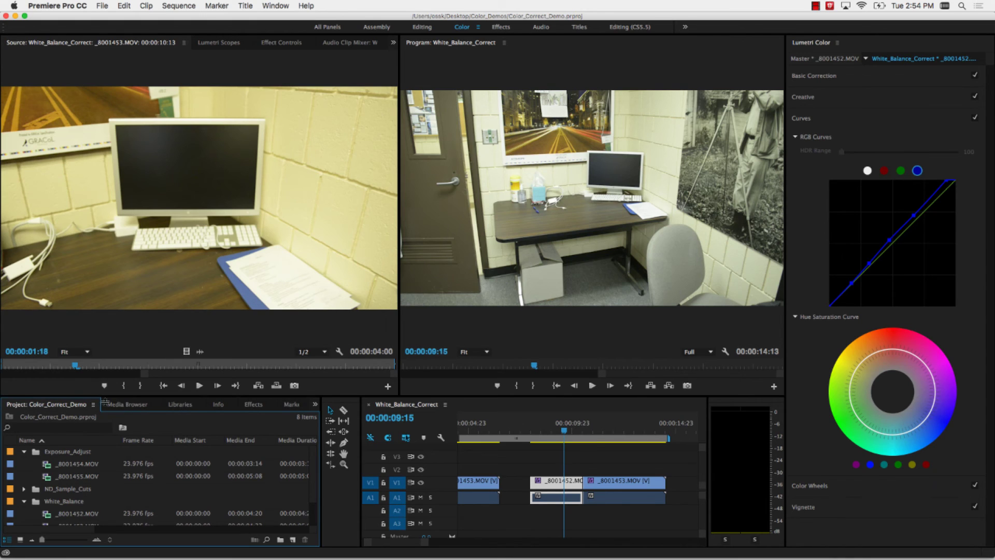
{"action": "left_click_drag", "start_coordinate": [118, 395], "coordinate": [101, 296]}
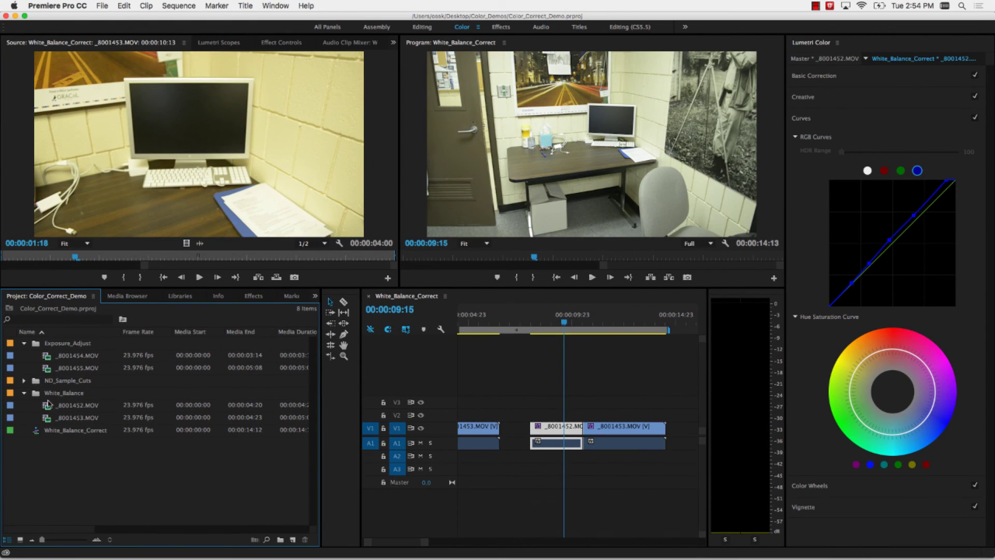
{"action": "left_click", "coordinate": [25, 382]}
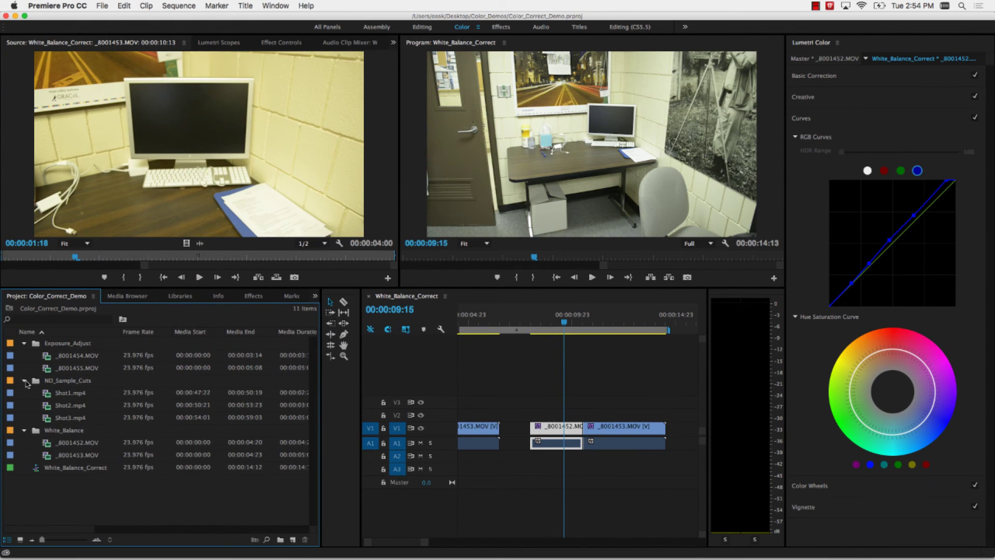
Load Shot1.mp4 into the Source monitor and enlarge that monitor in width and height.
{"action": "left_click", "coordinate": [49, 397]}
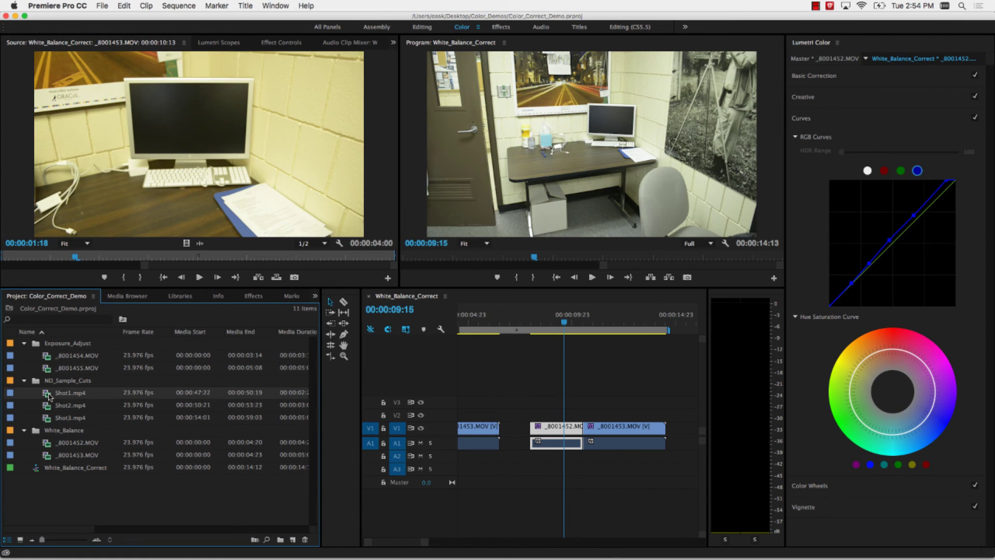
{"action": "double_click", "coordinate": [50, 396]}
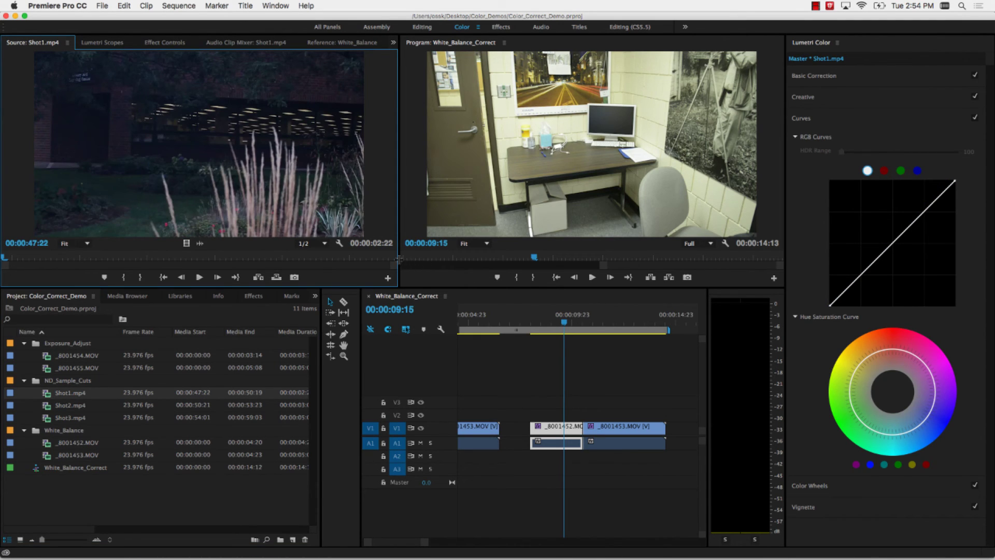
{"action": "left_click_drag", "start_coordinate": [398, 258], "coordinate": [488, 257]}
{"action": "left_click_drag", "start_coordinate": [390, 286], "coordinate": [388, 329]}
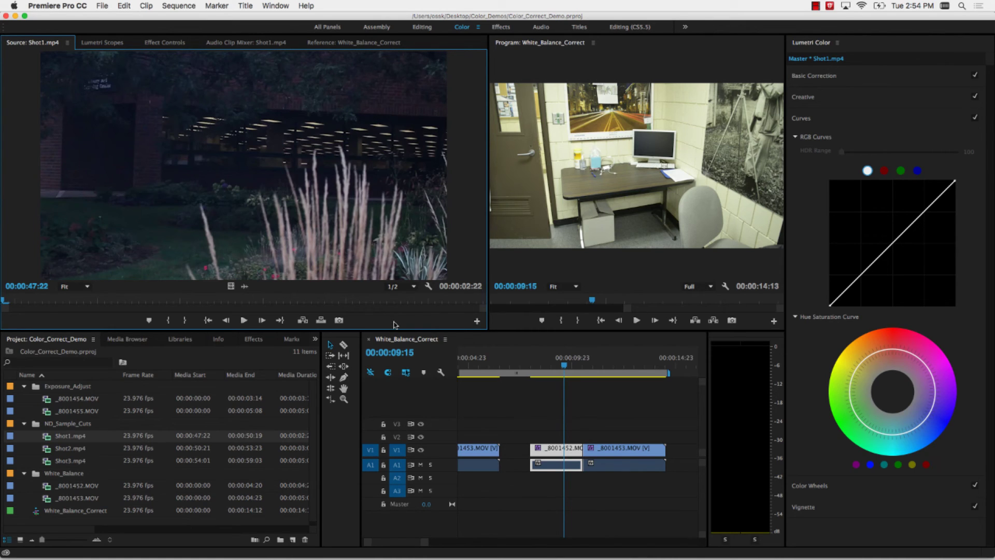
Preview the sample cuts Shot3.mp4, Shot2.mp4 and Shot1.mp4 in the Source monitor, ending at 00:00:50:00 in Shot1.mp4.
{"action": "double_click", "coordinate": [48, 463]}
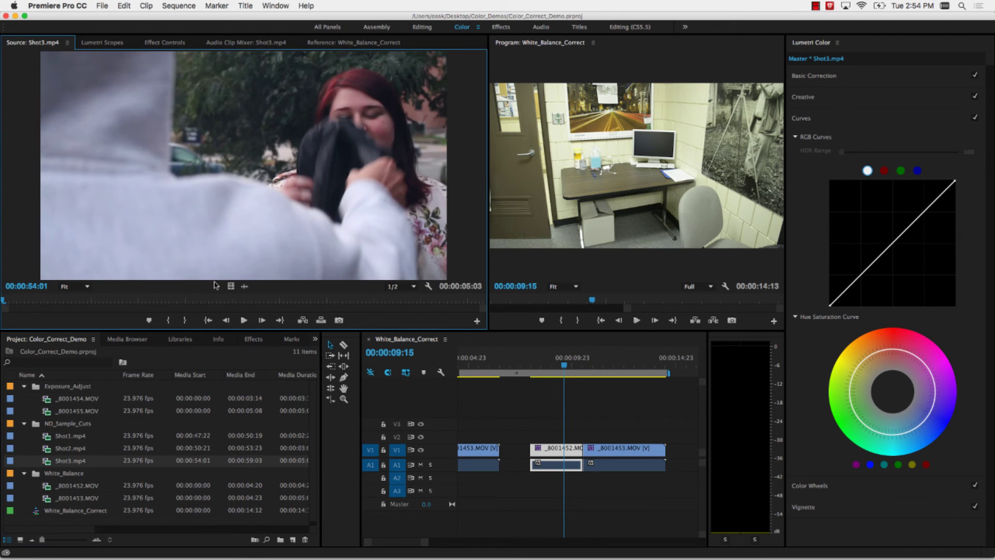
{"action": "left_click_drag", "start_coordinate": [127, 300], "coordinate": [159, 300]}
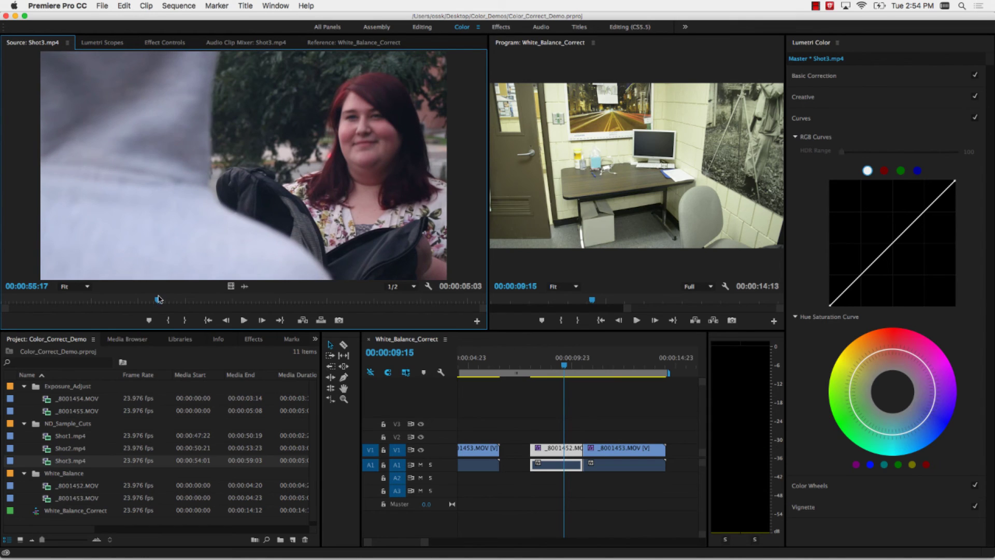
{"action": "double_click", "coordinate": [52, 449]}
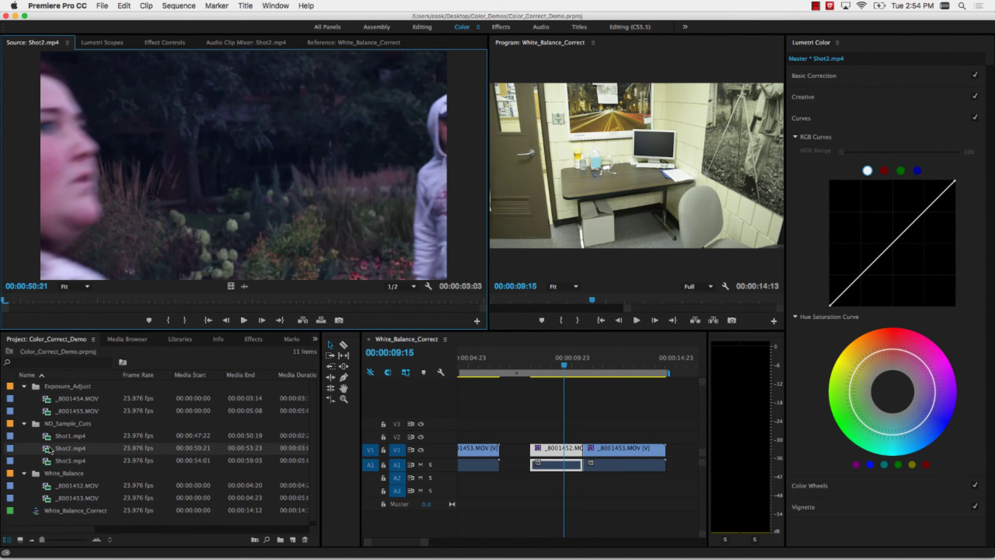
{"action": "key", "text": "space"}
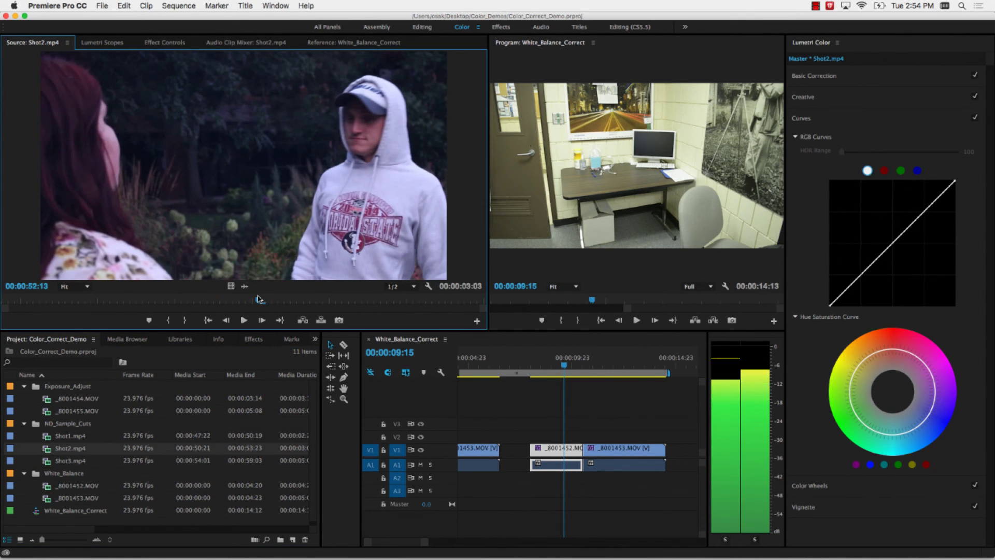
{"action": "double_click", "coordinate": [48, 438]}
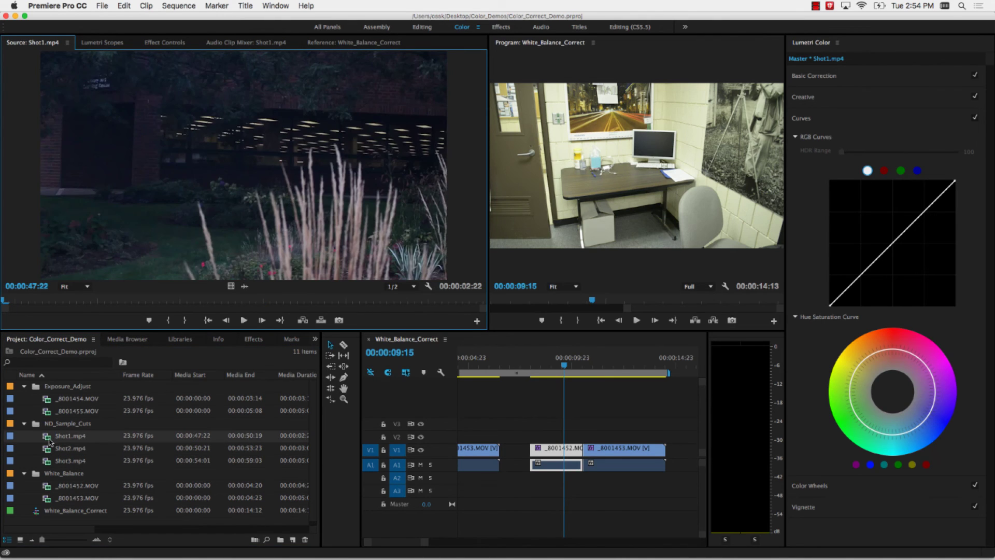
{"action": "left_click_drag", "start_coordinate": [230, 304], "coordinate": [346, 303]}
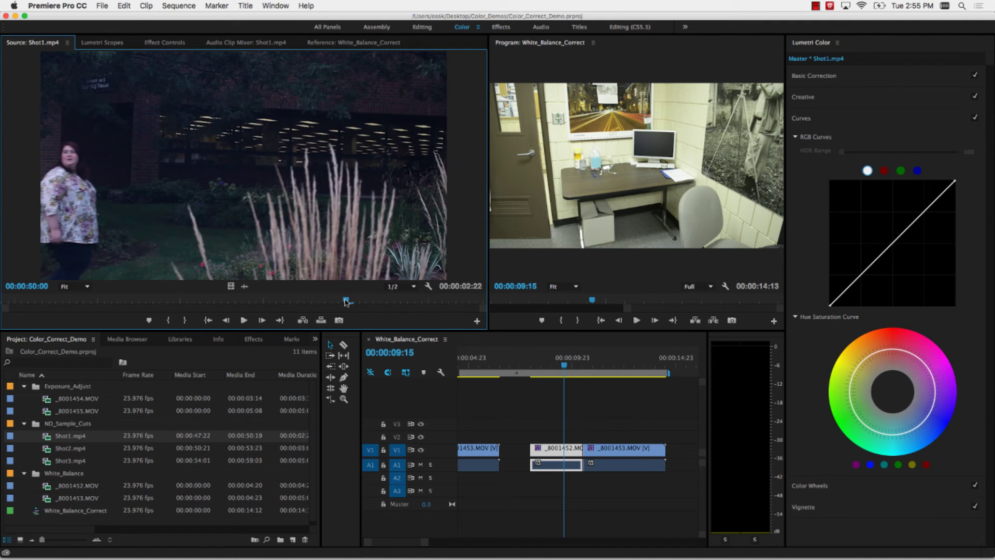
Collapse the Exposure_Adjust, sample cuts and White_Balance bins in the project's media list.
{"action": "left_click", "coordinate": [24, 386]}
{"action": "left_click", "coordinate": [24, 399]}
{"action": "left_click", "coordinate": [24, 412]}
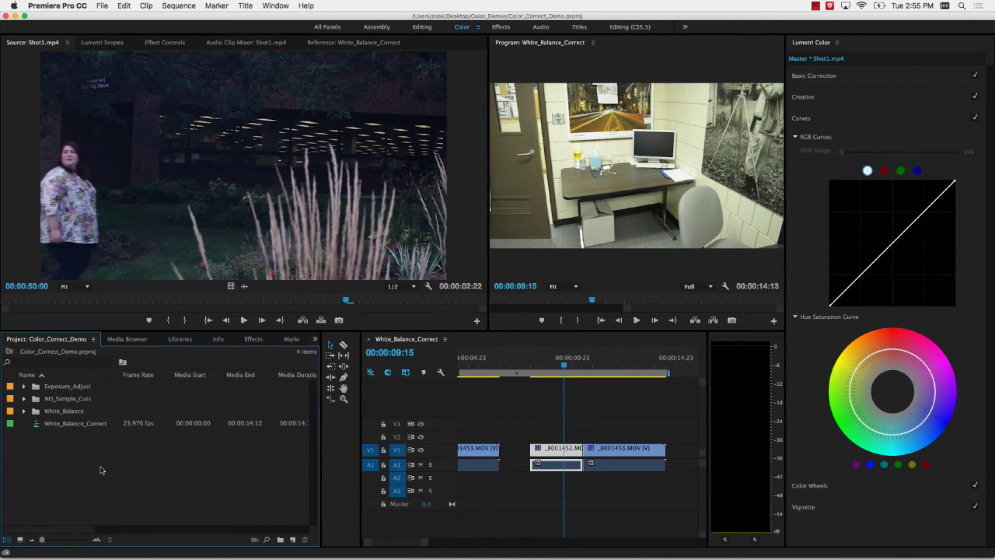
Move the Premiere Pro window aside, look at the COLOR_CORRECTION_DEMO folder in Finder, and restore Premiere Pro to full size.
{"action": "left_click_drag", "start_coordinate": [61, 19], "coordinate": [407, 363]}
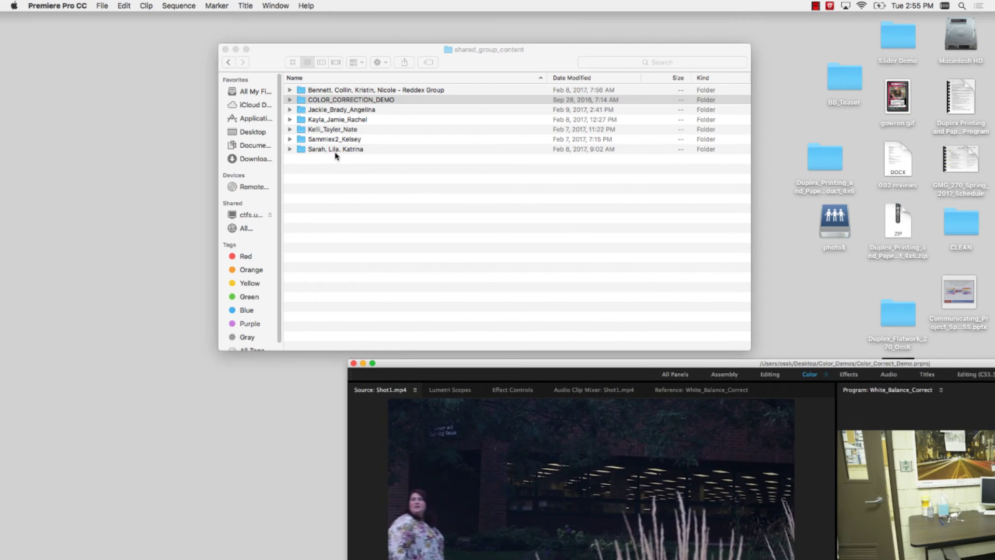
{"action": "left_click", "coordinate": [337, 141]}
{"action": "left_click", "coordinate": [289, 100]}
{"action": "left_click", "coordinate": [290, 100]}
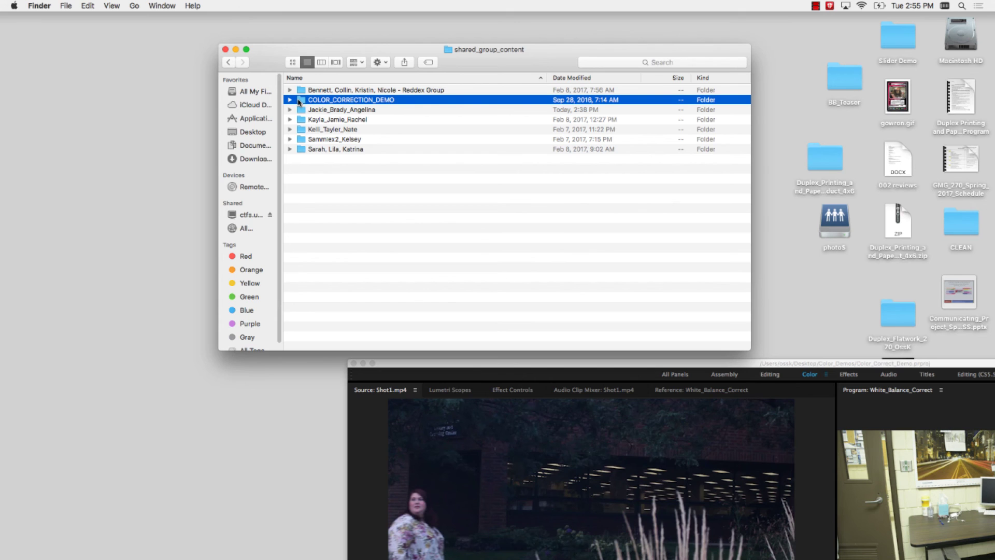
{"action": "double_click", "coordinate": [372, 365]}
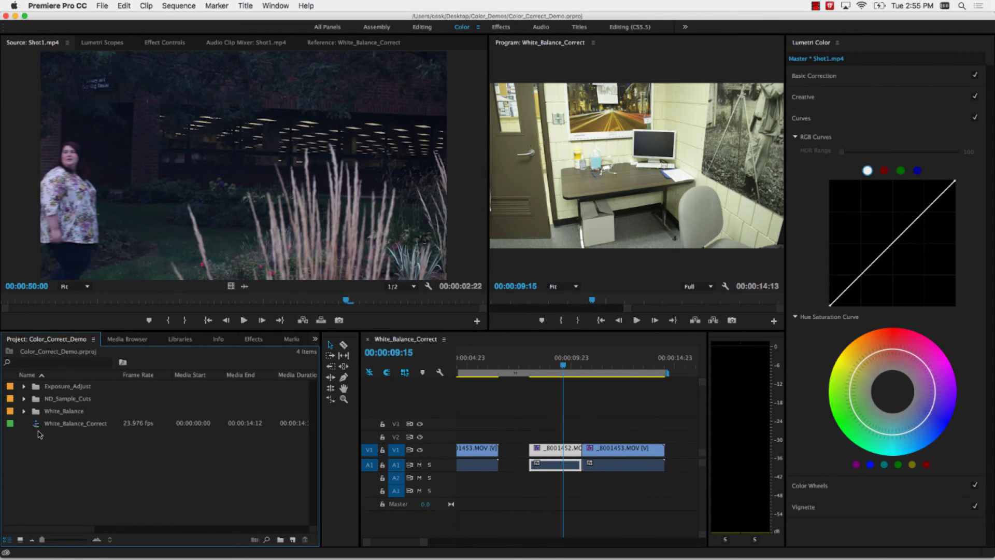
Expand the Exposure_Adjust bin and display the Lumetri Scopes in place of the Source monitor.
{"action": "left_click", "coordinate": [42, 390]}
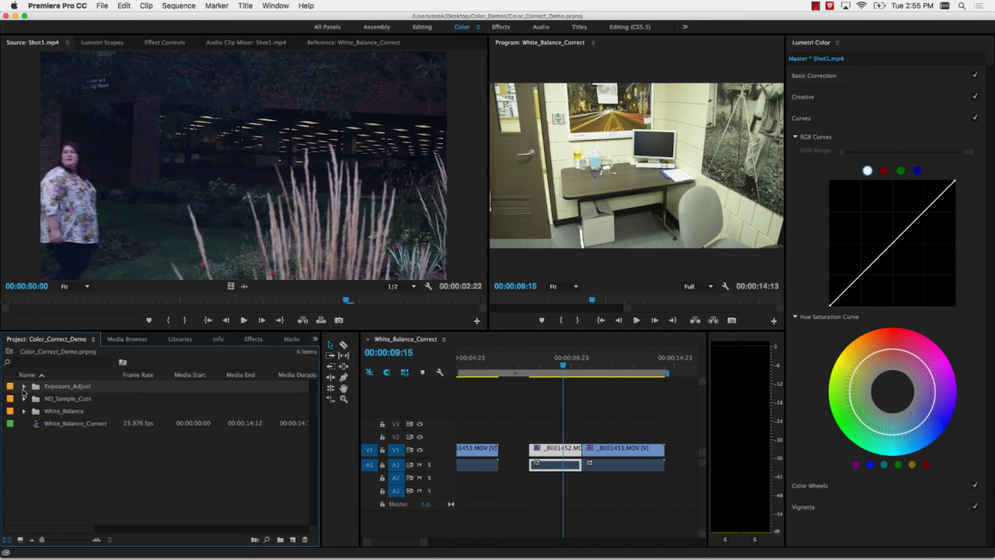
{"action": "left_click", "coordinate": [23, 389]}
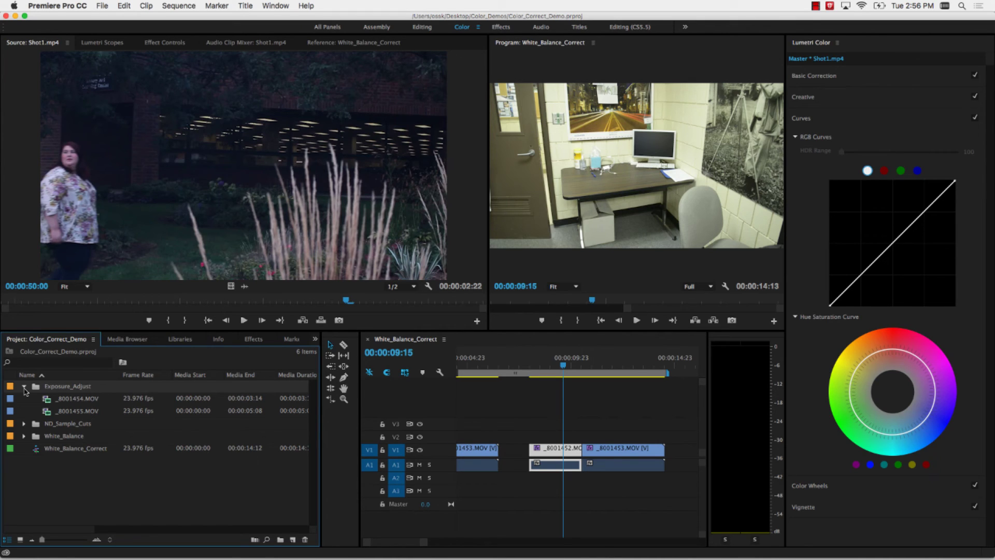
{"action": "left_click", "coordinate": [84, 498]}
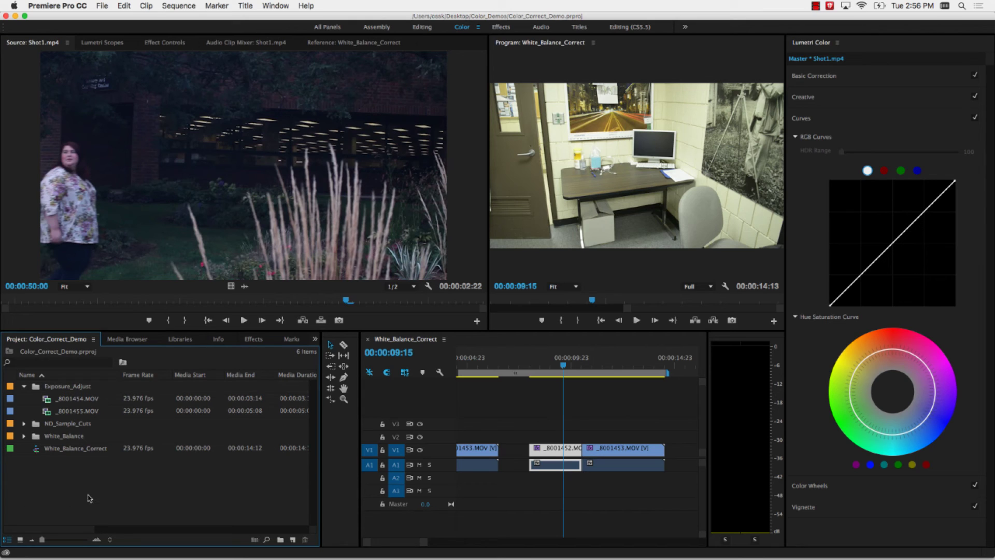
{"action": "left_click", "coordinate": [477, 188]}
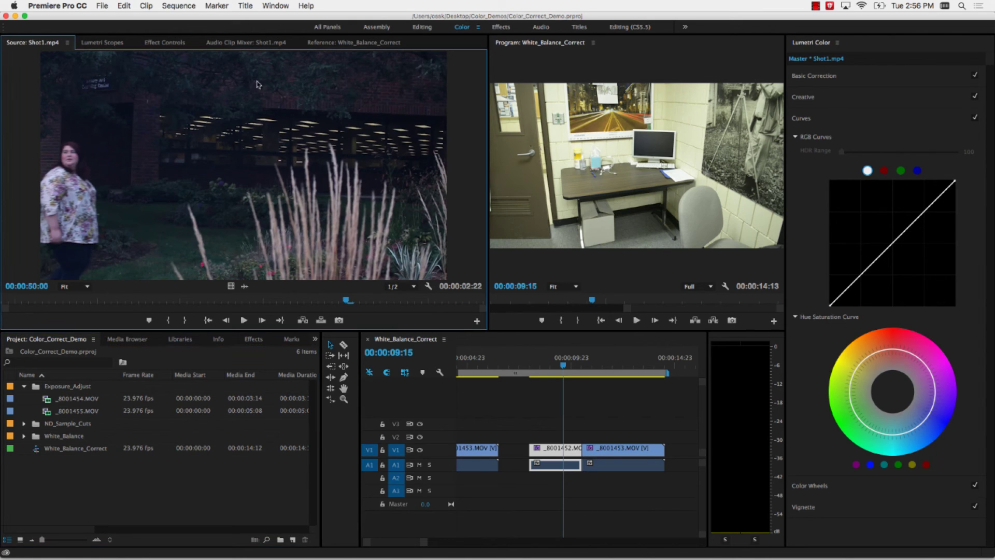
{"action": "left_click", "coordinate": [117, 46]}
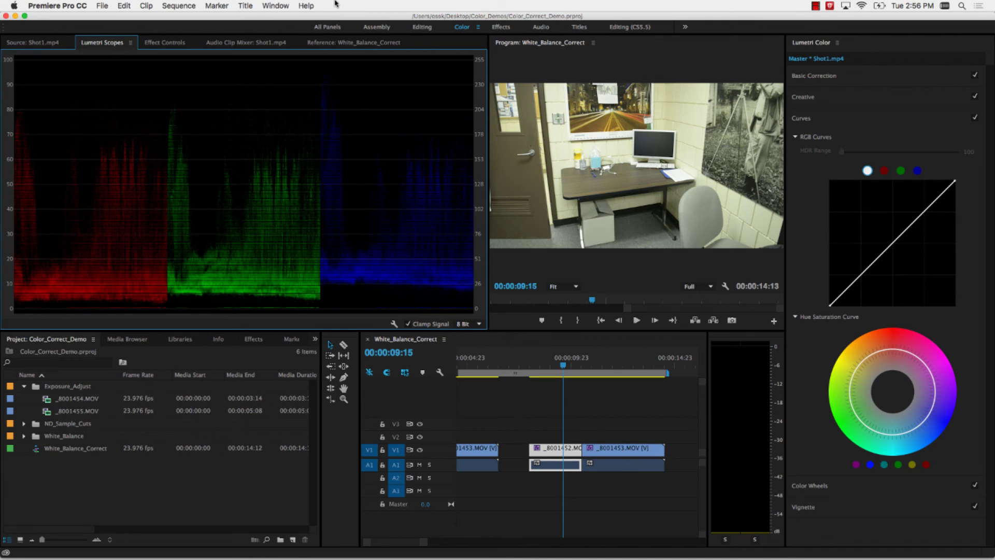
View the Assembly and Editing workspaces, and return to the Color workspace.
{"action": "key", "text": "XF86AudioRaiseVolume"}
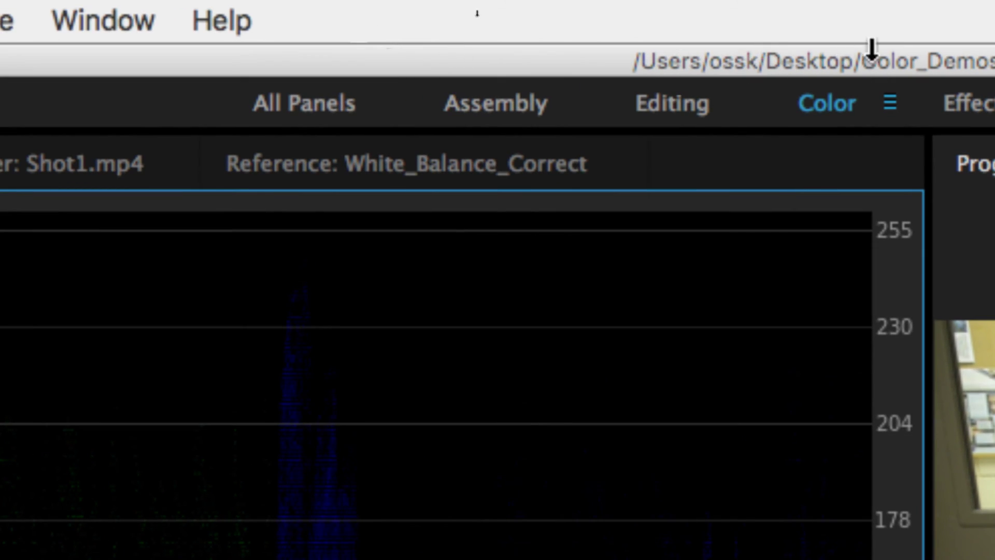
{"action": "left_click", "coordinate": [495, 110]}
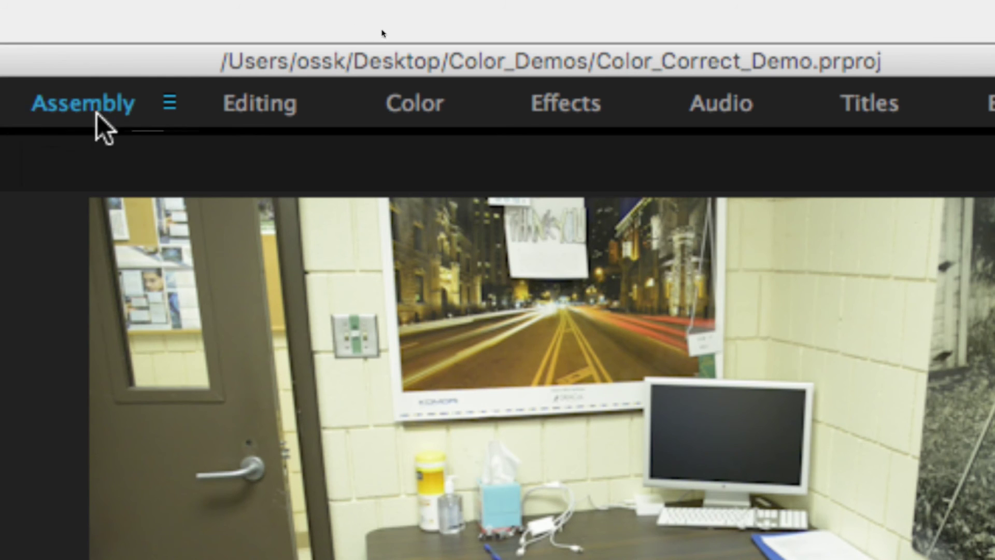
{"action": "left_click", "coordinate": [241, 111]}
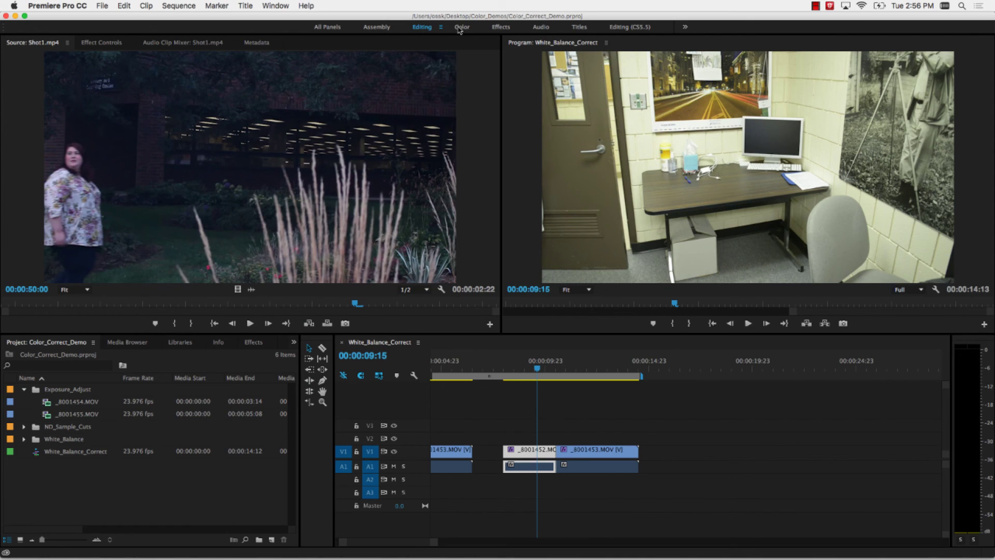
{"action": "left_click", "coordinate": [460, 28]}
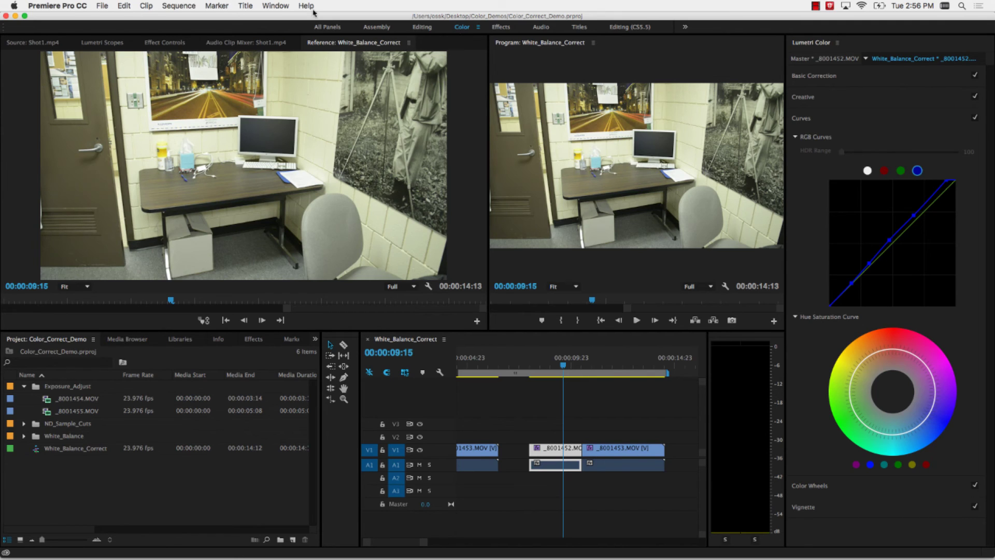
Show the effects library and expand its Lumetri Presets, Audio Transitions and Video Effects categories.
{"action": "left_click", "coordinate": [258, 339]}
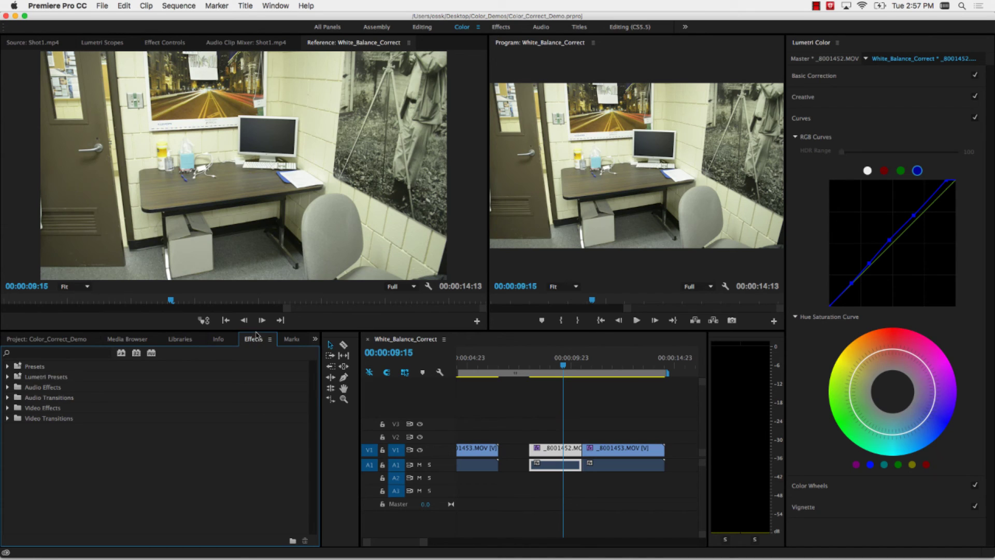
{"action": "left_click", "coordinate": [8, 377]}
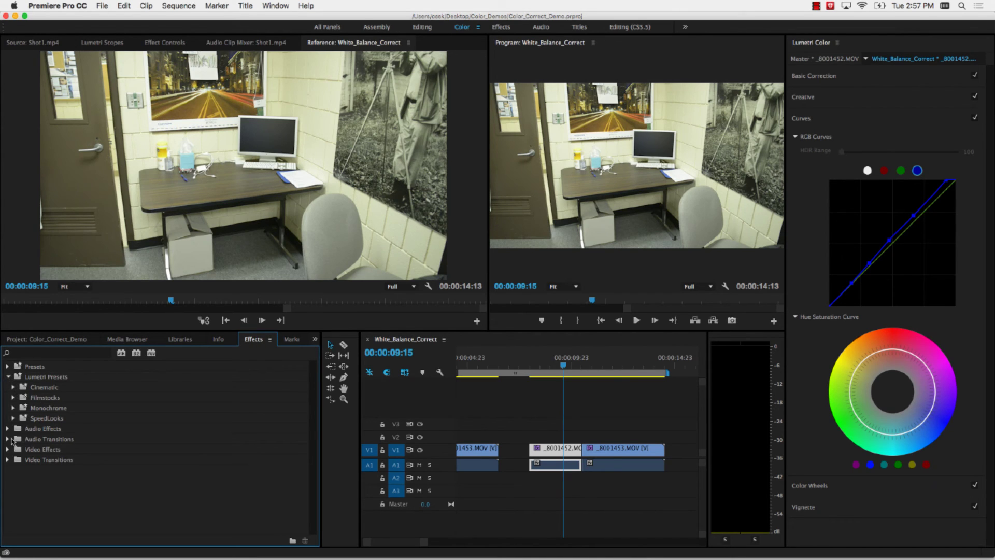
{"action": "left_click", "coordinate": [7, 439]}
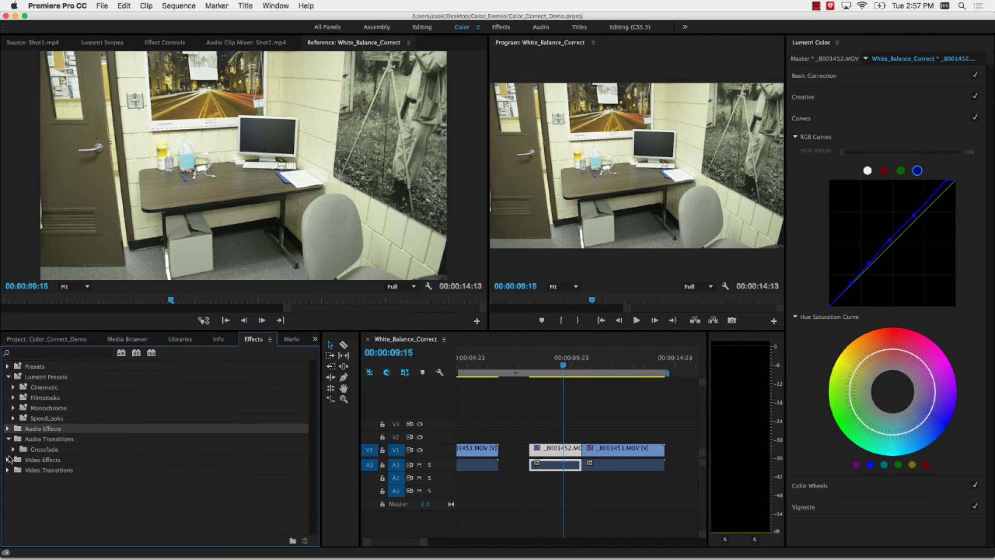
{"action": "left_click", "coordinate": [7, 460]}
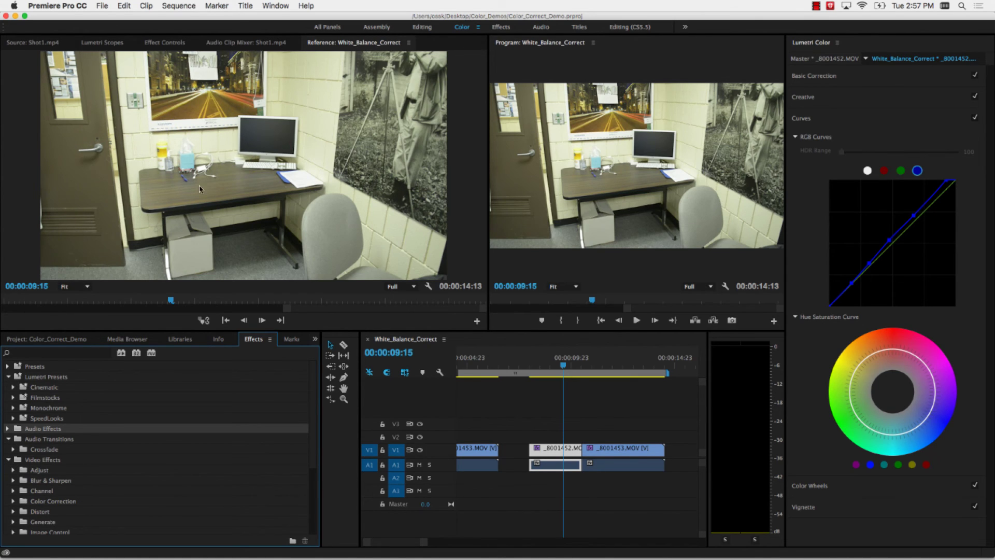
Display the Lumetri Scopes beside an enlarged Program monitor and look through the list of available panels.
{"action": "left_click", "coordinate": [113, 42]}
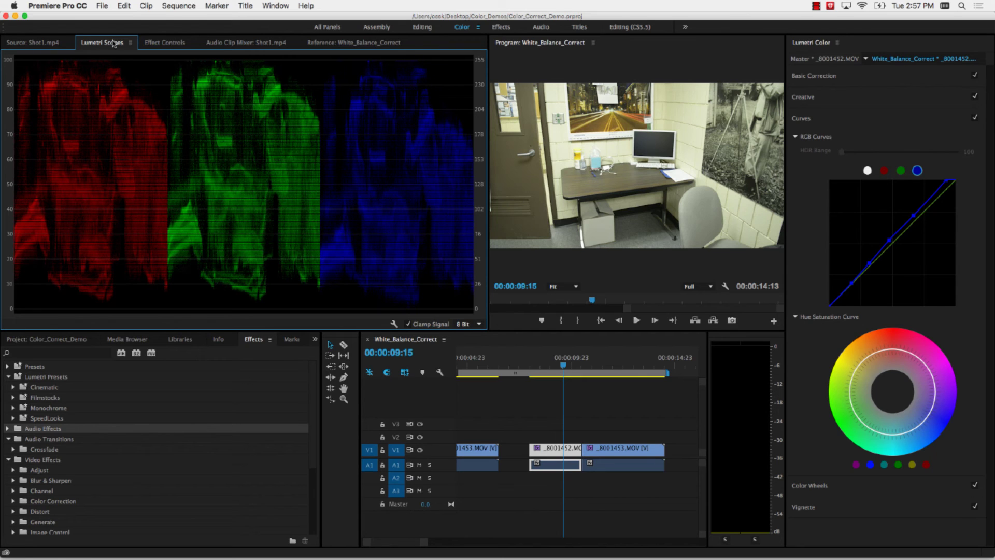
{"action": "left_click_drag", "start_coordinate": [489, 54], "coordinate": [463, 55]}
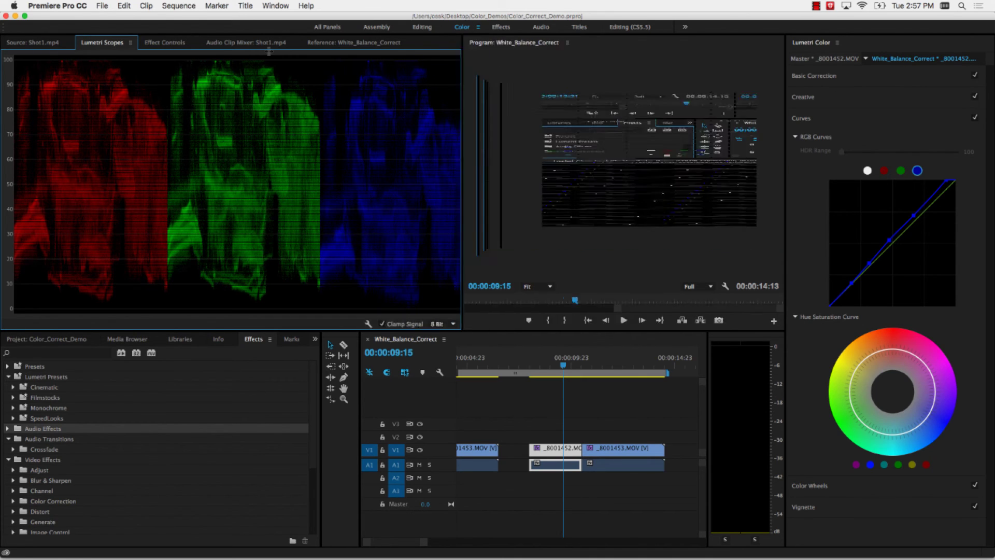
{"action": "left_click_drag", "start_coordinate": [269, 51], "coordinate": [401, 61]}
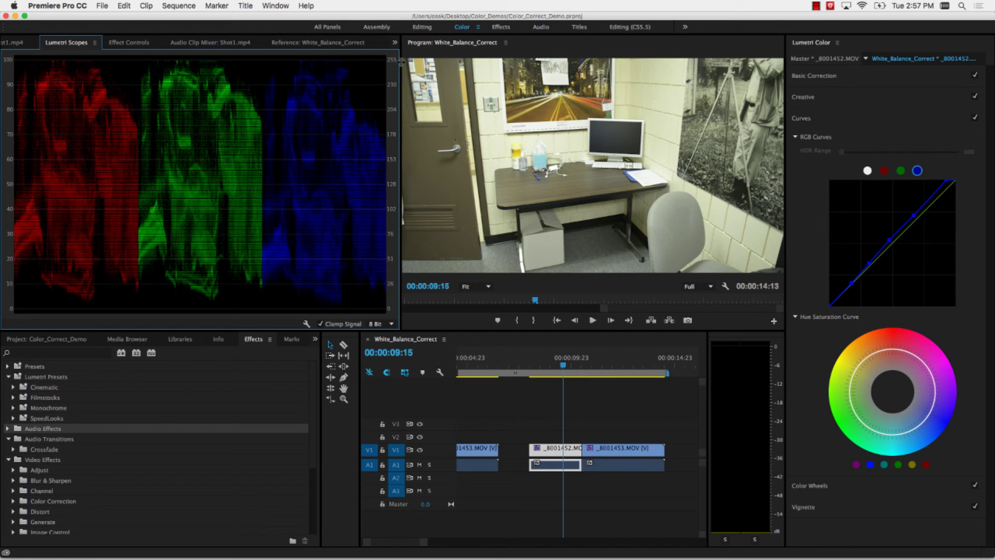
{"action": "left_click", "coordinate": [284, 4]}
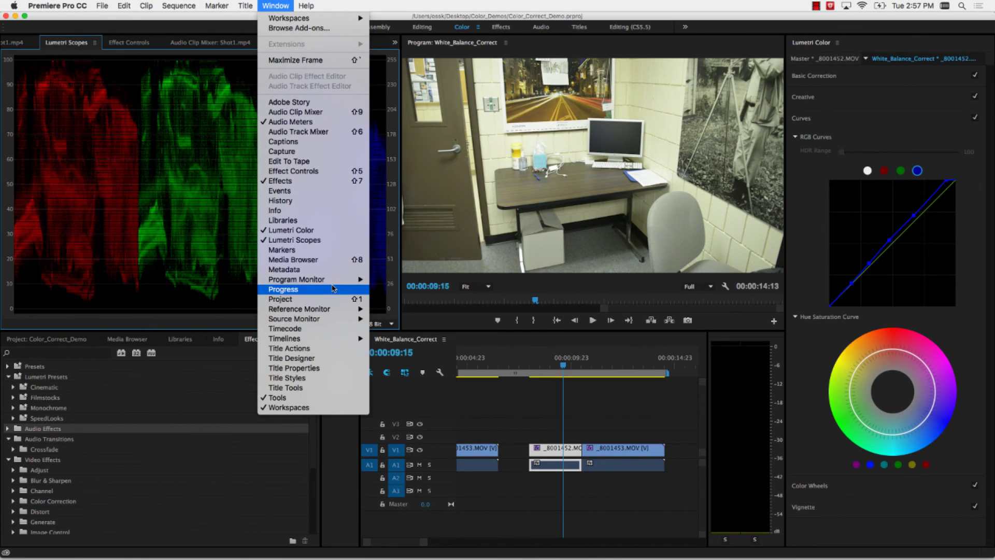
{"action": "left_click", "coordinate": [110, 134]}
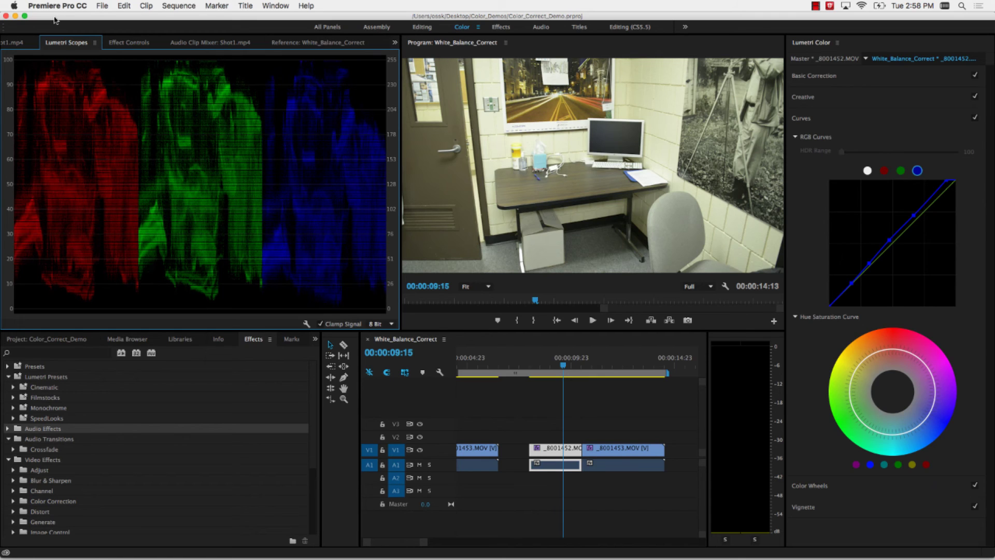
Replace the RGB parade with the RGB waveform in the Lumetri Scopes and enlarge the scopes area in width and height.
{"action": "right_click", "coordinate": [201, 148]}
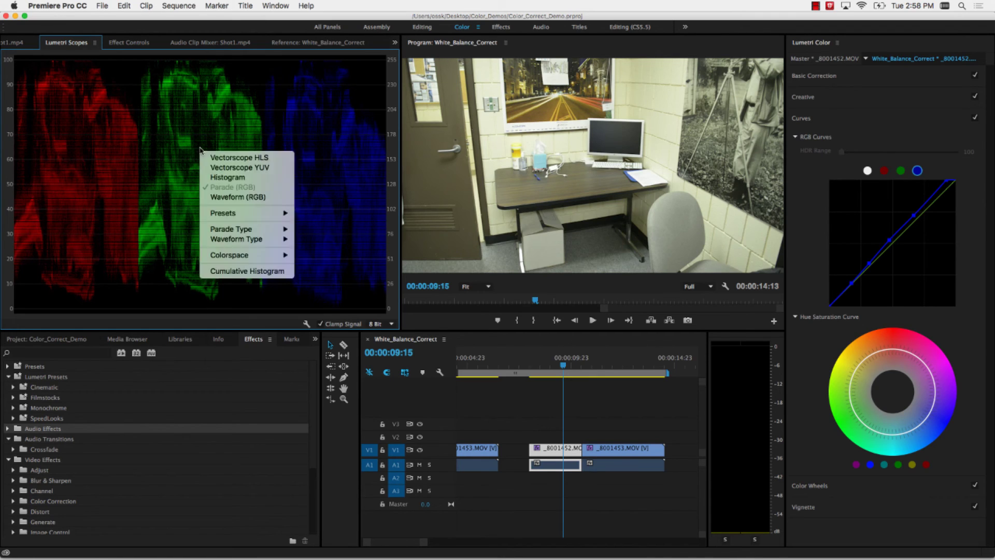
{"action": "left_click", "coordinate": [253, 199]}
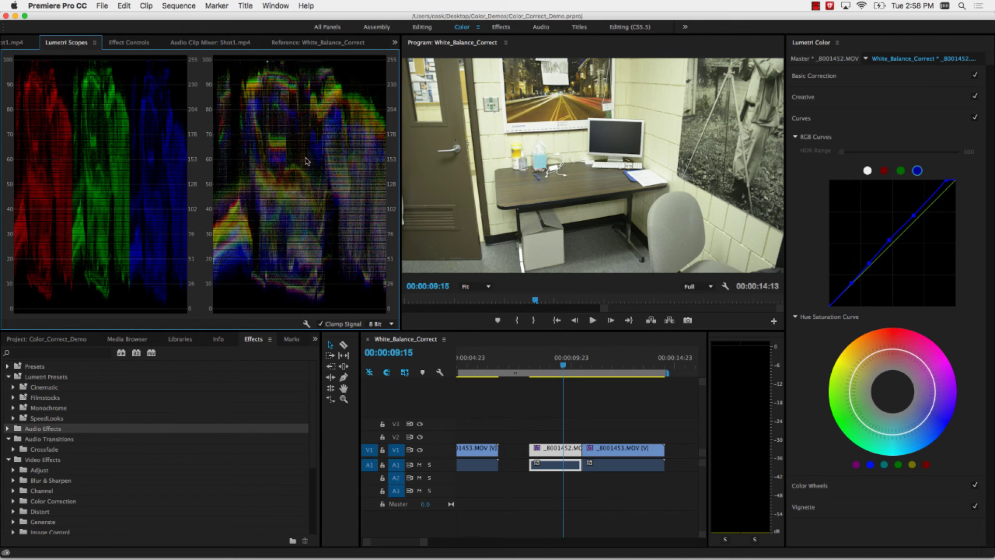
{"action": "right_click", "coordinate": [99, 162]}
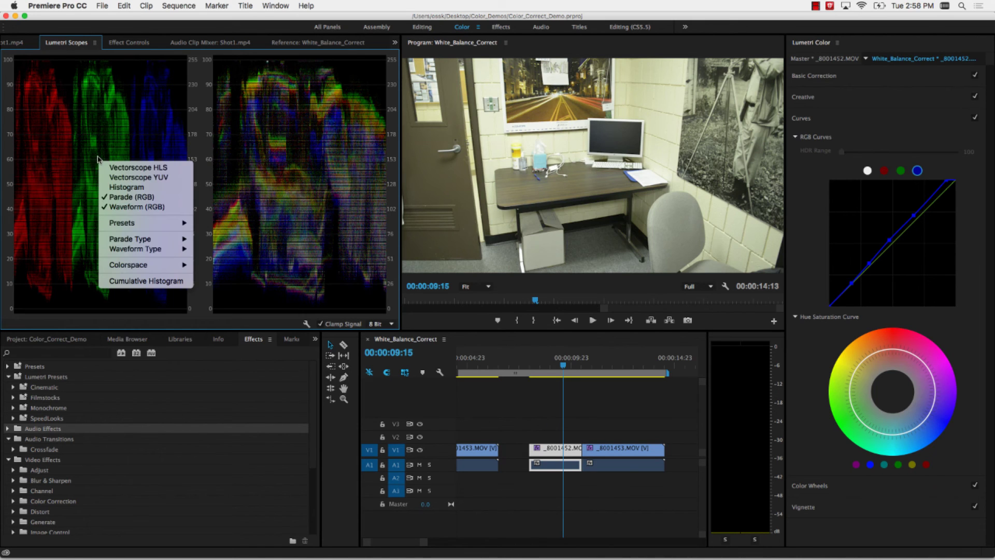
{"action": "left_click", "coordinate": [146, 197]}
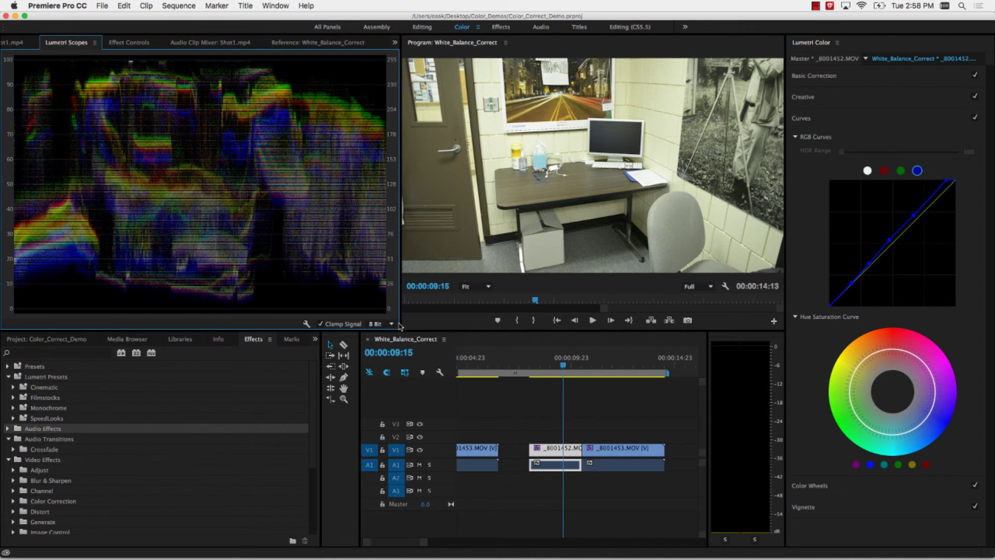
{"action": "left_click_drag", "start_coordinate": [399, 325], "coordinate": [609, 325]}
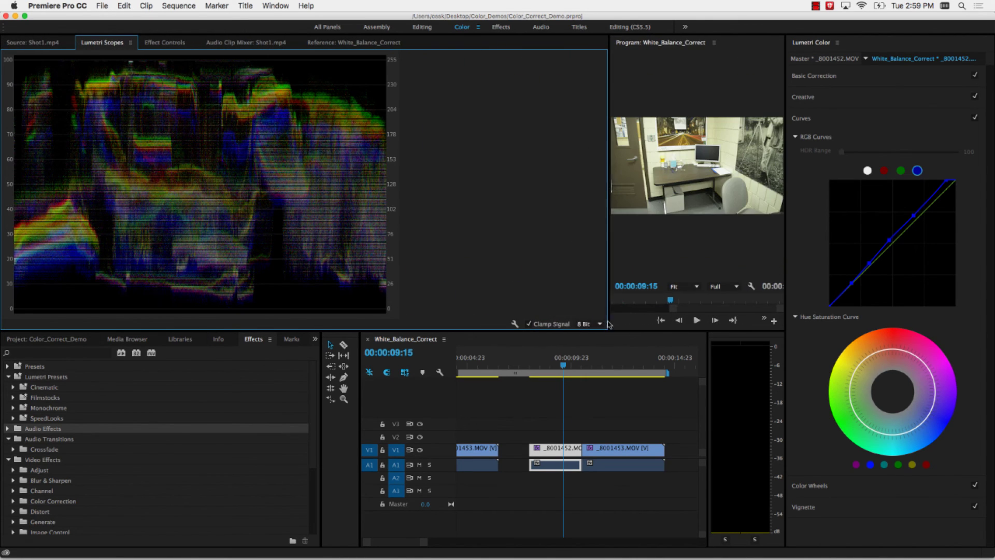
{"action": "left_click_drag", "start_coordinate": [400, 334], "coordinate": [399, 438]}
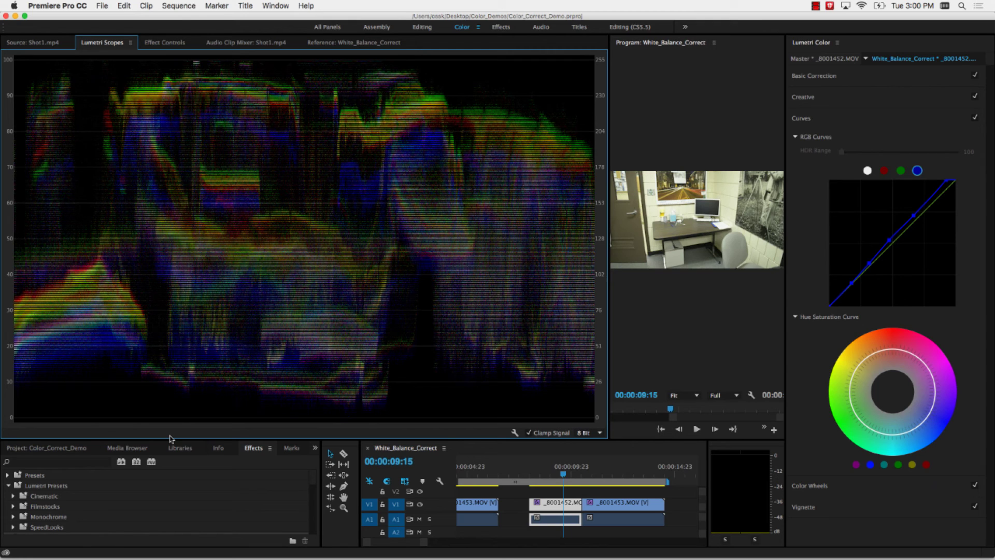
Bring up the project's bins in a taller panel and open _8001454.MOV from Exposure_Adjust in the Source monitor.
{"action": "left_click_drag", "start_coordinate": [171, 439], "coordinate": [75, 311]}
{"action": "left_click", "coordinate": [68, 401]}
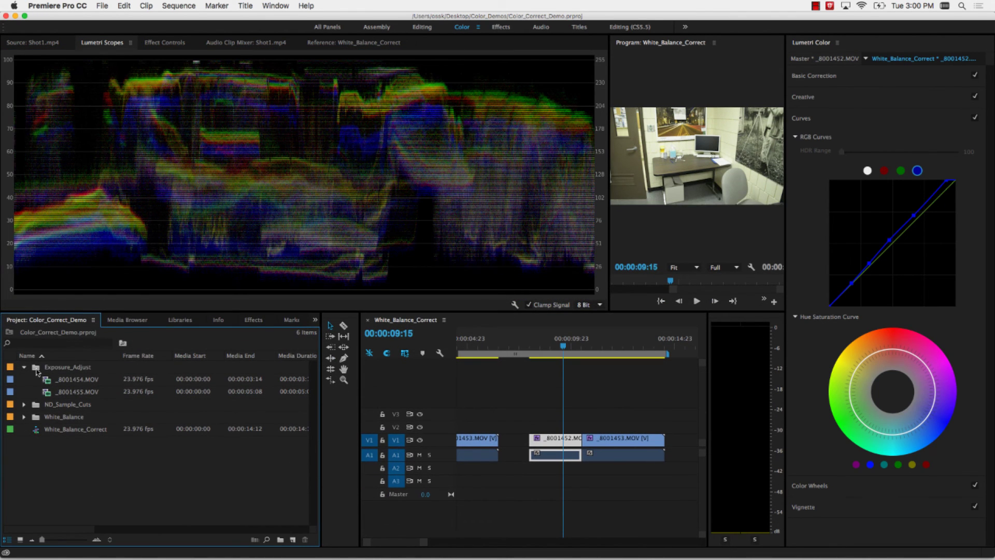
{"action": "double_click", "coordinate": [57, 379]}
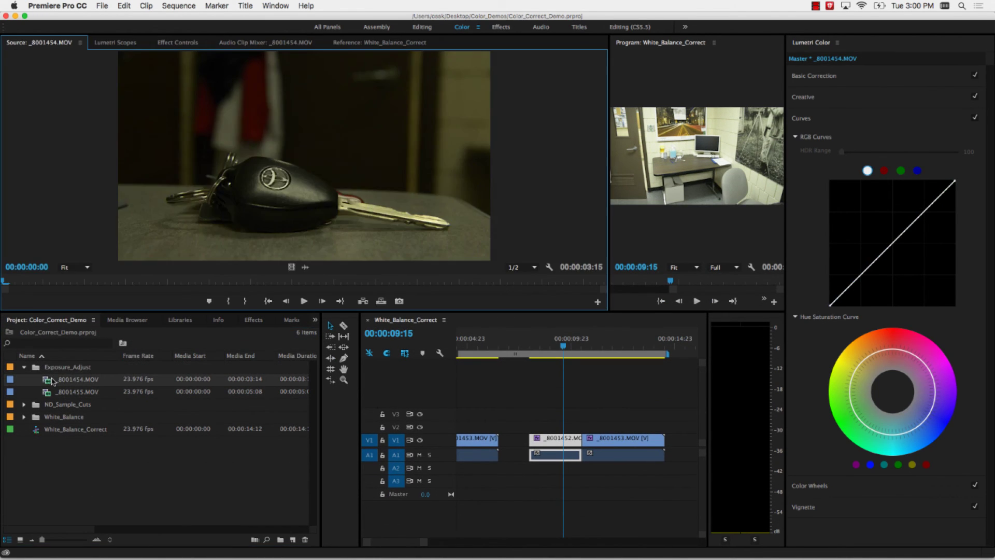
{"action": "left_click_drag", "start_coordinate": [165, 313], "coordinate": [166, 350]}
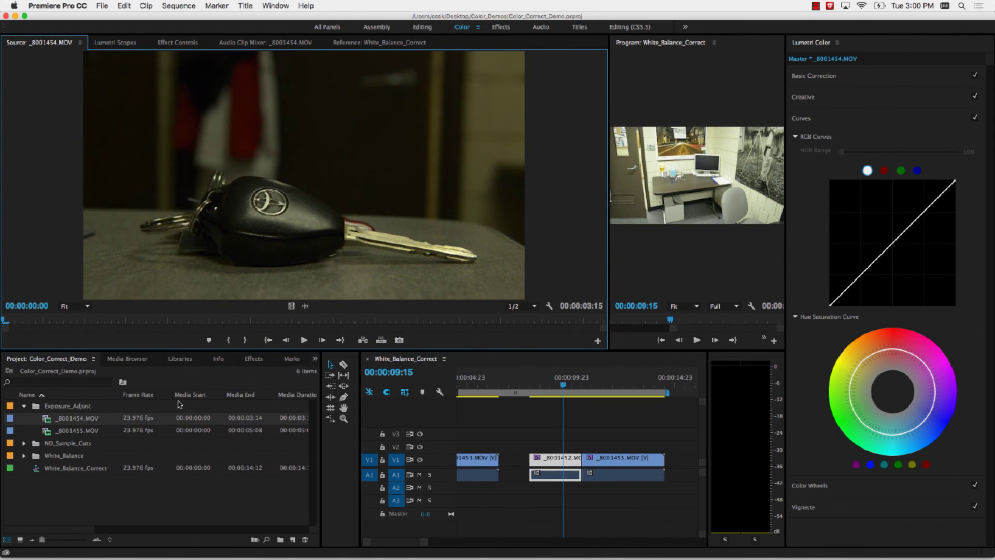
Preview _8001455.MOV, add it after a gap at the sequence's end followed by _8001454.MOV, and move the playhead onto _8001454.MOV.
{"action": "left_click", "coordinate": [62, 431]}
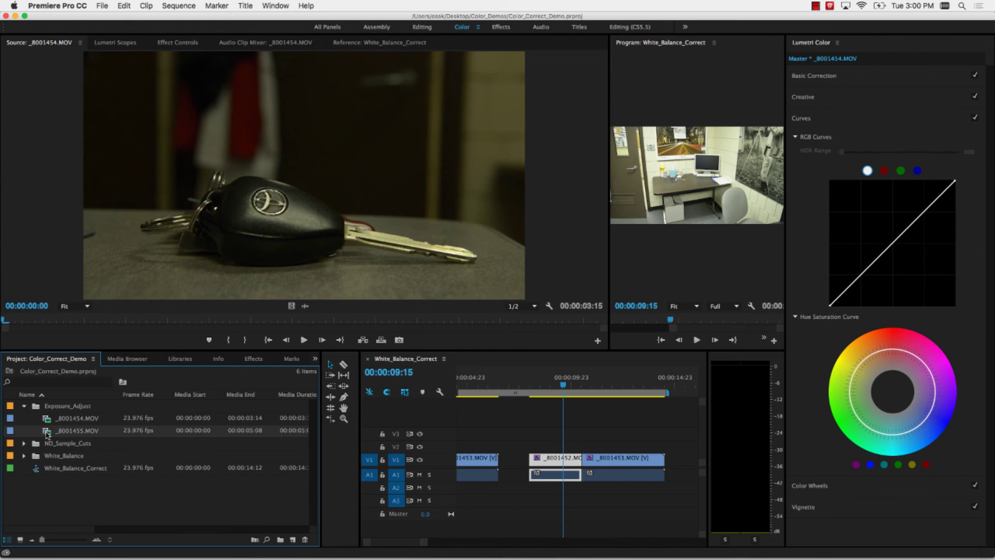
{"action": "double_click", "coordinate": [46, 434]}
{"action": "left_click_drag", "start_coordinate": [425, 542], "coordinate": [472, 542]}
{"action": "left_click_drag", "start_coordinate": [46, 434], "coordinate": [574, 472]}
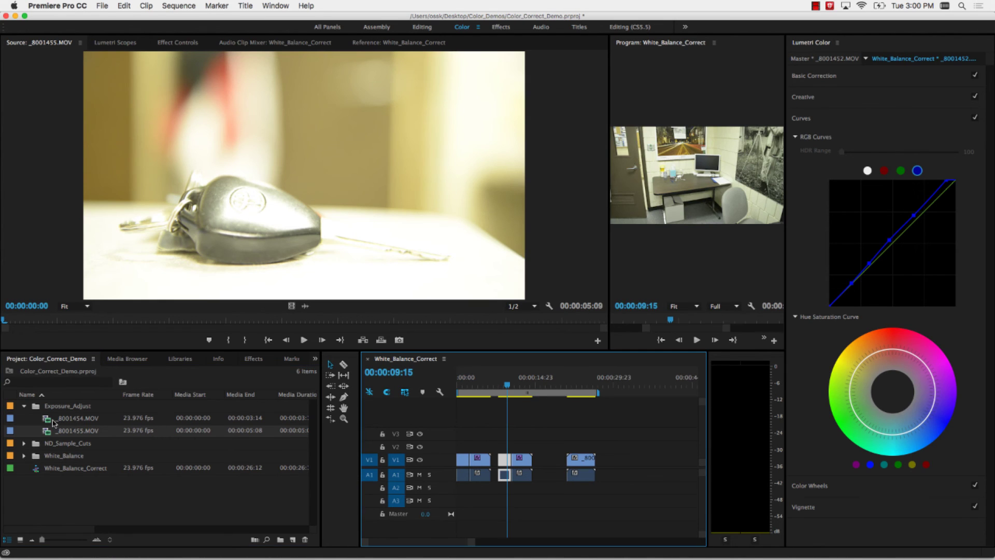
{"action": "left_click", "coordinate": [45, 420]}
{"action": "left_click_drag", "start_coordinate": [45, 420], "coordinate": [603, 466]}
{"action": "left_click", "coordinate": [606, 383]}
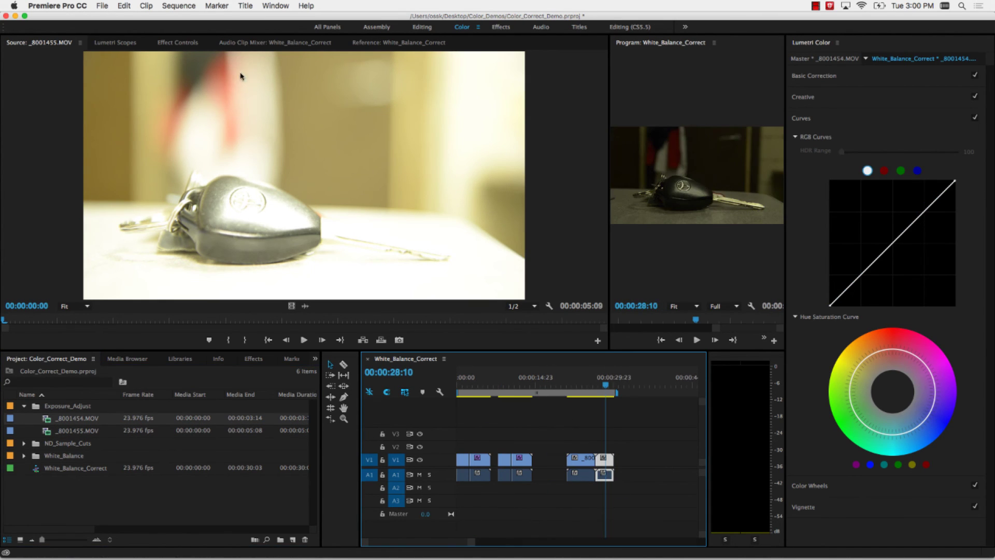
Enlarge the Lumetri Scopes and Program monitor and compare the waveforms of _8001454.MOV and _8001455.MOV, ending at 00:00:24:11.
{"action": "left_click", "coordinate": [188, 42]}
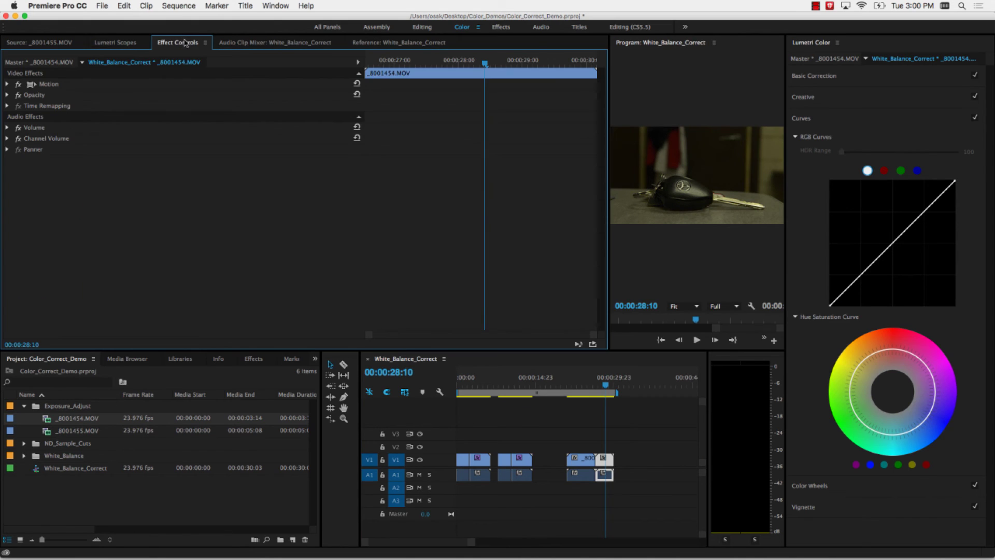
{"action": "left_click", "coordinate": [119, 44]}
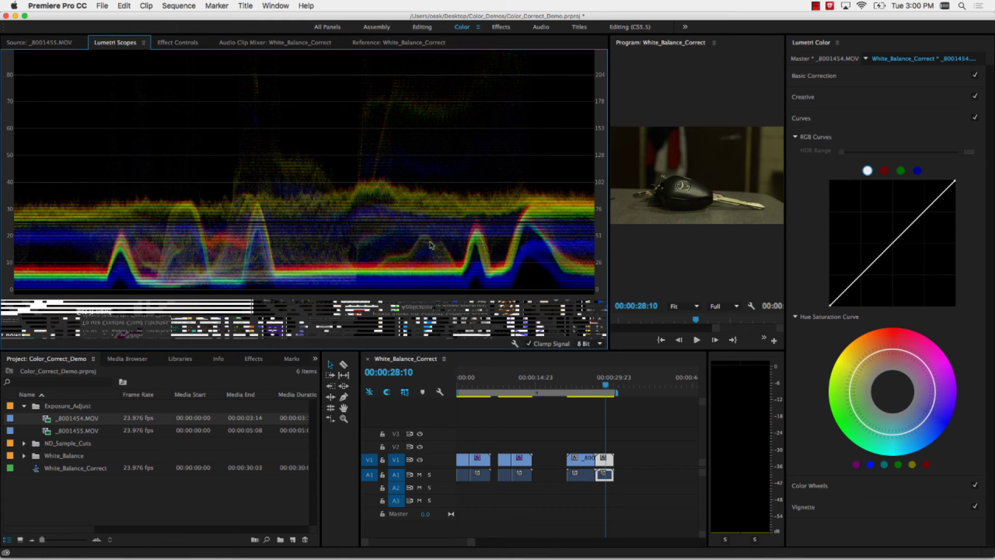
{"action": "left_click_drag", "start_coordinate": [306, 350], "coordinate": [320, 457]}
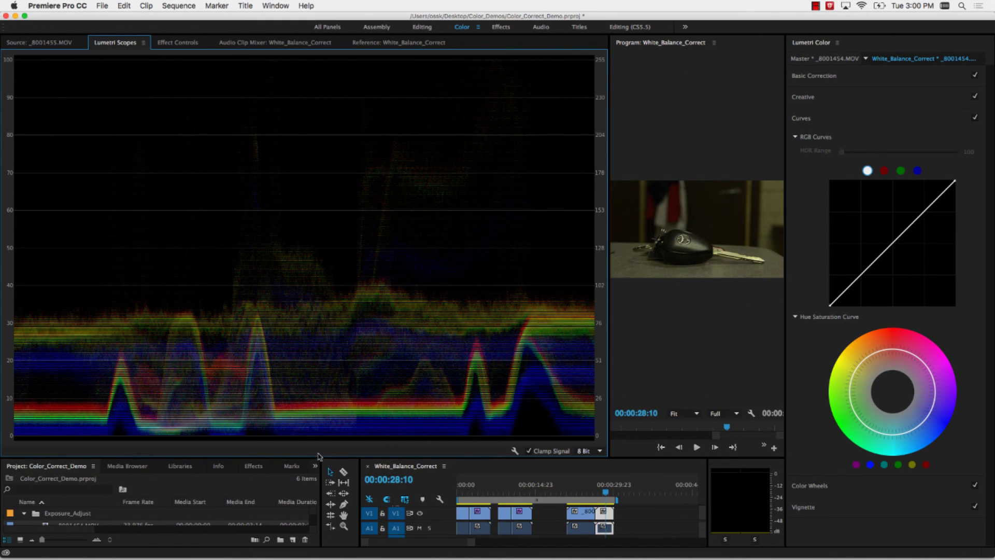
{"action": "left_click_drag", "start_coordinate": [613, 153], "coordinate": [501, 147]}
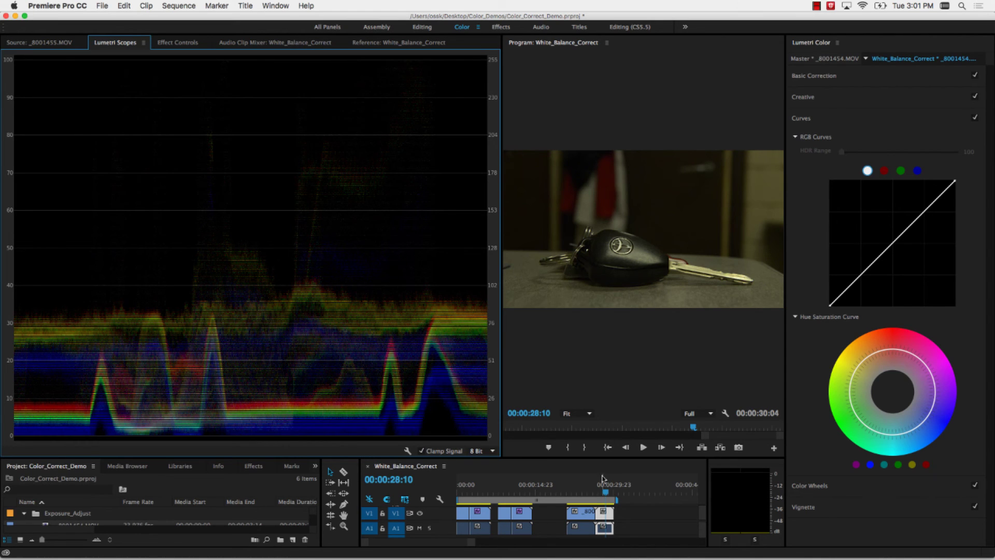
{"action": "left_click_drag", "start_coordinate": [605, 492], "coordinate": [585, 492]}
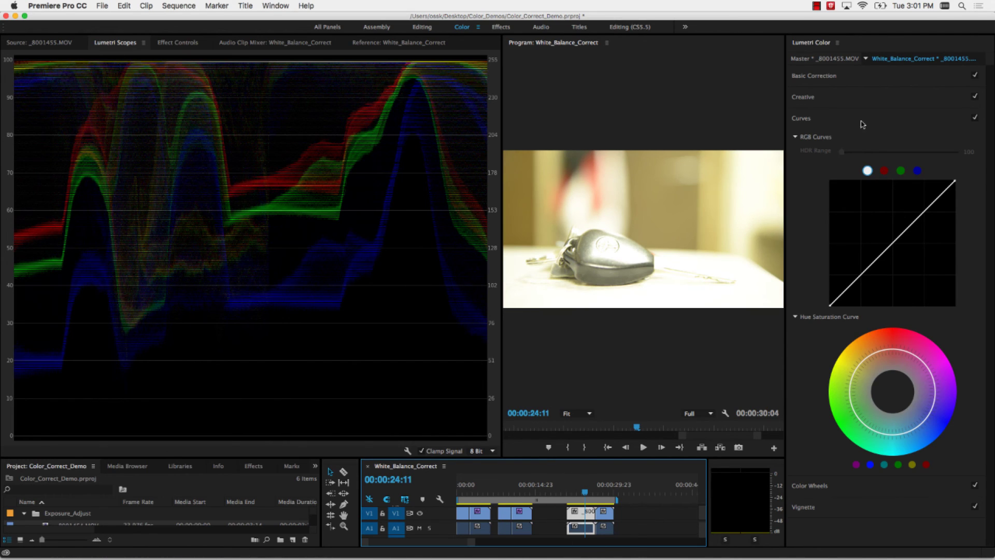
Show the Basic Correction settings instead of Curves and open the sequence's _8001455.MOV clip in the Source monitor.
{"action": "left_click", "coordinate": [884, 122]}
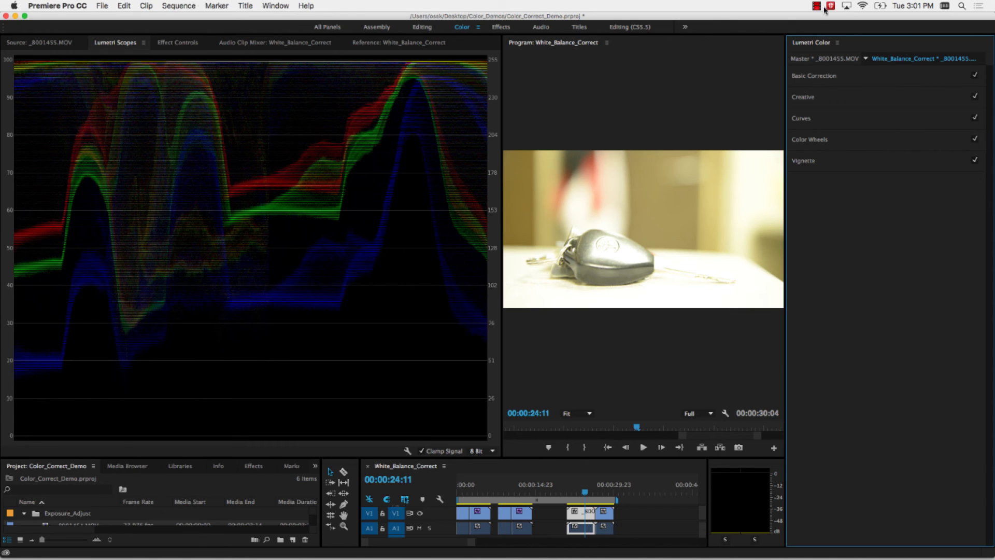
{"action": "left_click", "coordinate": [835, 77]}
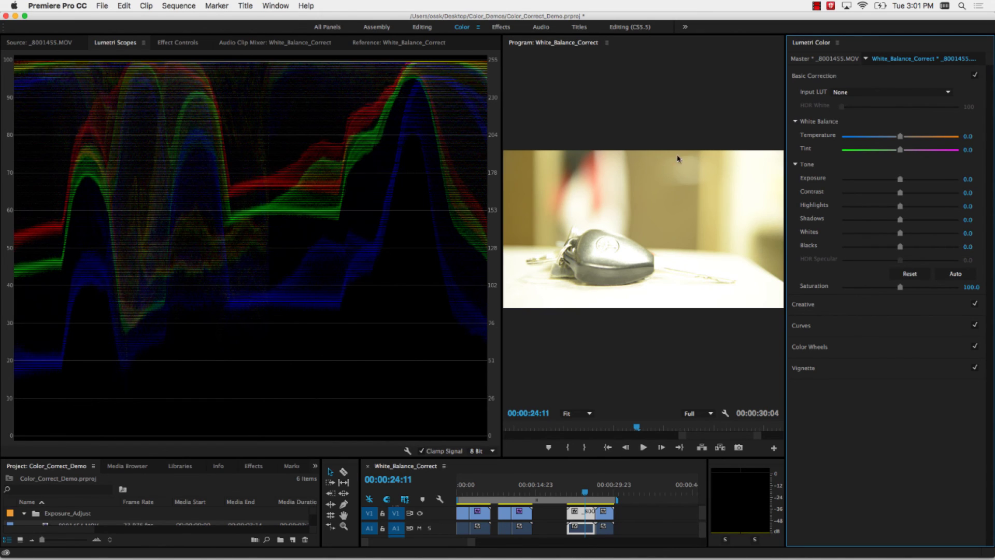
{"action": "left_click", "coordinate": [581, 514]}
{"action": "double_click", "coordinate": [580, 514]}
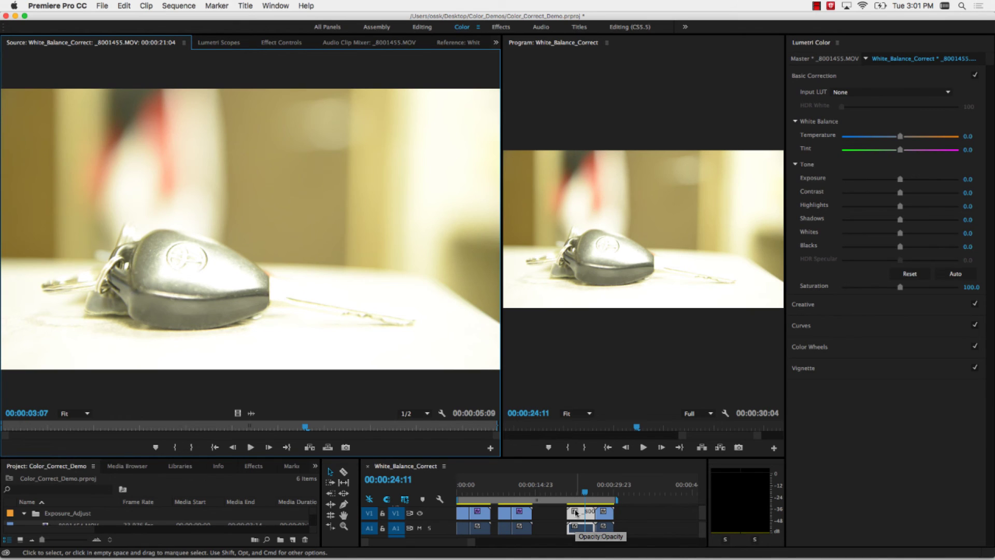
Enlarge the project area to see the Exposure_Adjust clips, and view the effect controls of the sequence's _8001455.MOV clip.
{"action": "left_click_drag", "start_coordinate": [136, 458], "coordinate": [141, 359]}
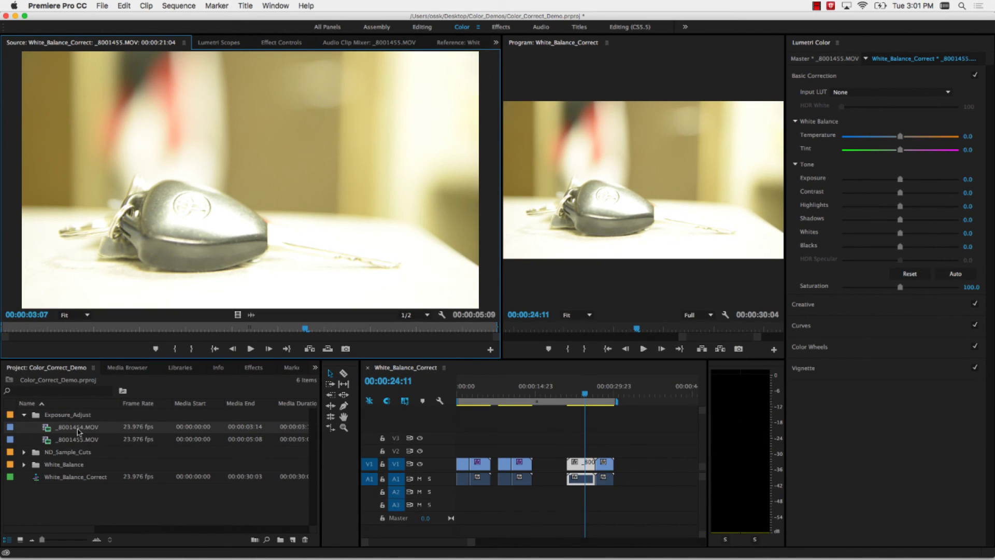
{"action": "left_click", "coordinate": [79, 432]}
{"action": "left_click", "coordinate": [67, 440]}
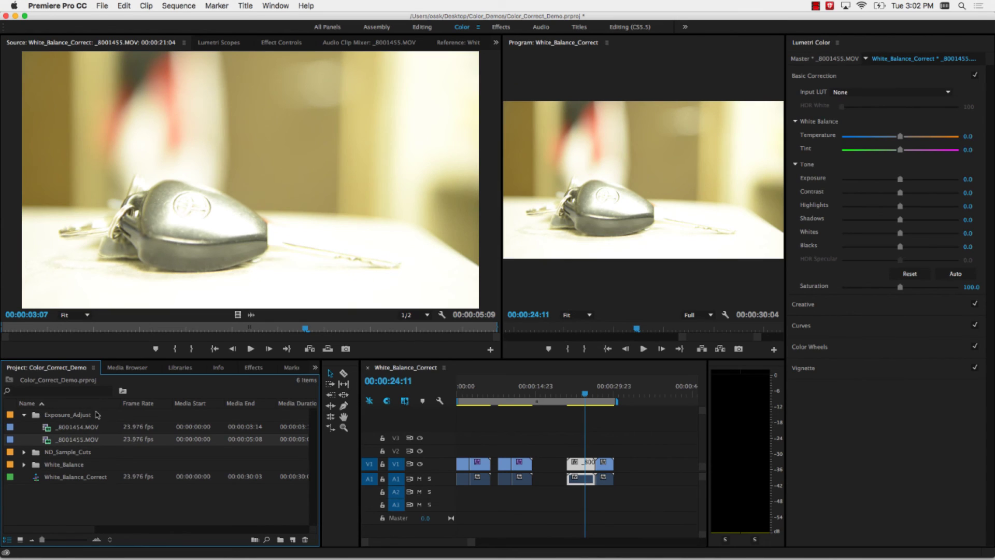
{"action": "left_click", "coordinate": [135, 54]}
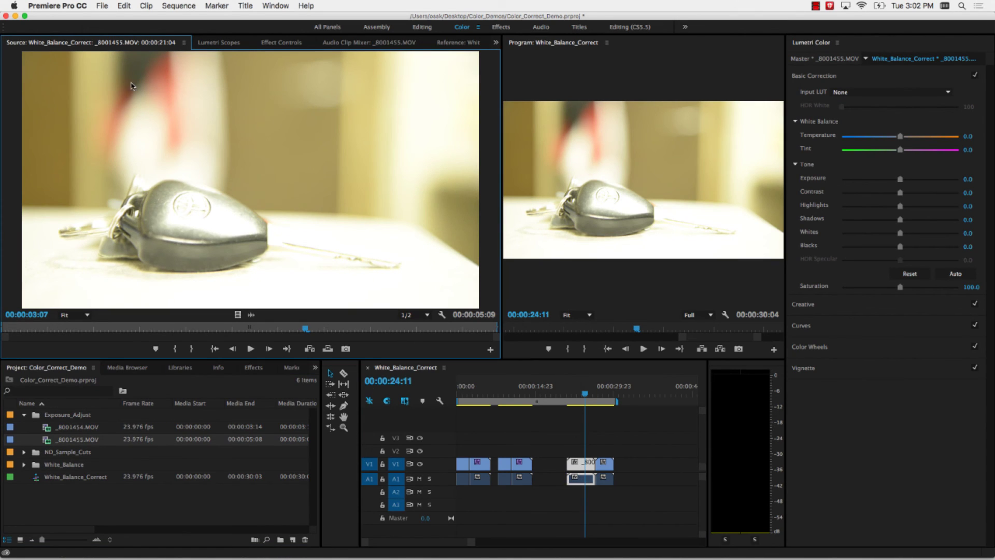
{"action": "left_click", "coordinate": [284, 46]}
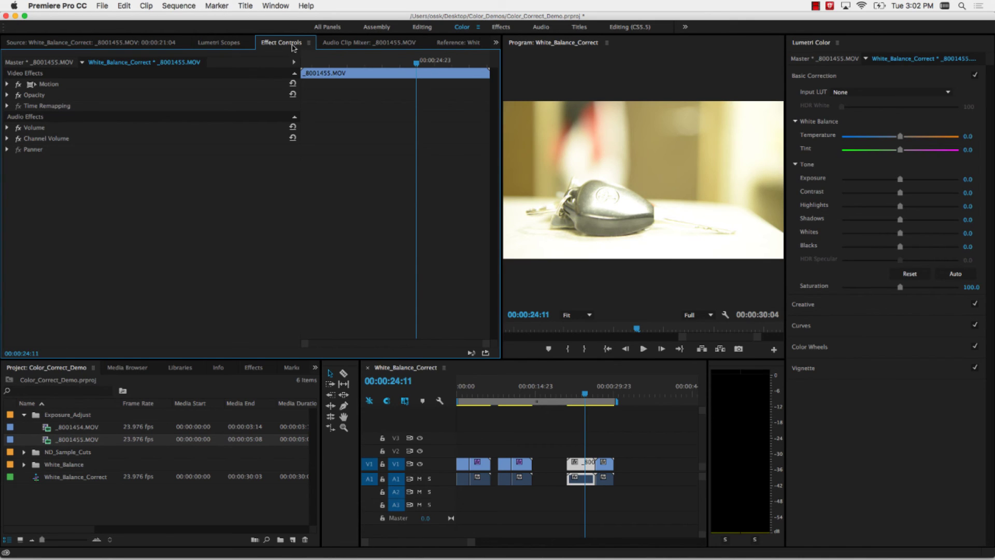
Darken the _8001455.MOV clip with Basic Correction, setting Exposure to -3.0, Highlights to -100.0 and Whites to -40.7.
{"action": "left_click", "coordinate": [827, 78]}
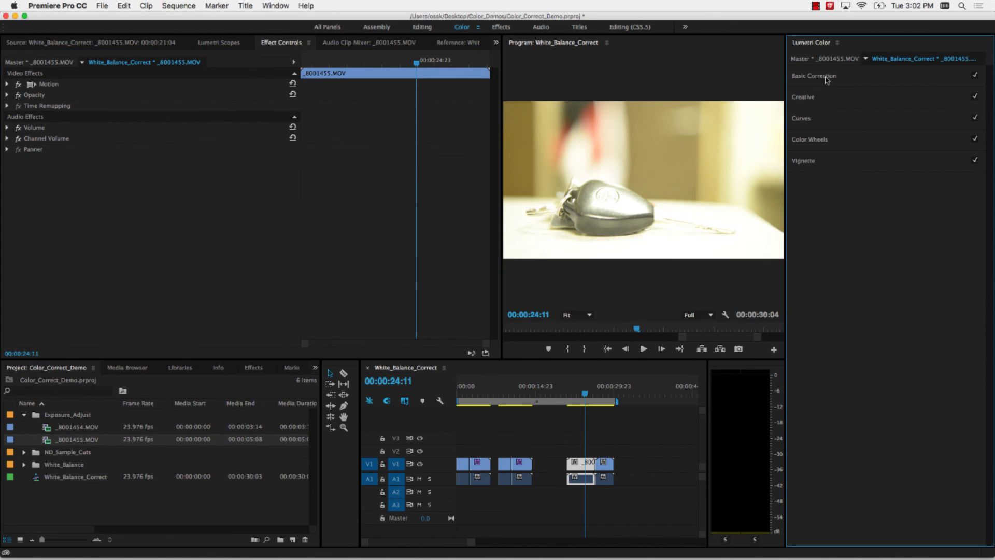
{"action": "left_click", "coordinate": [826, 77]}
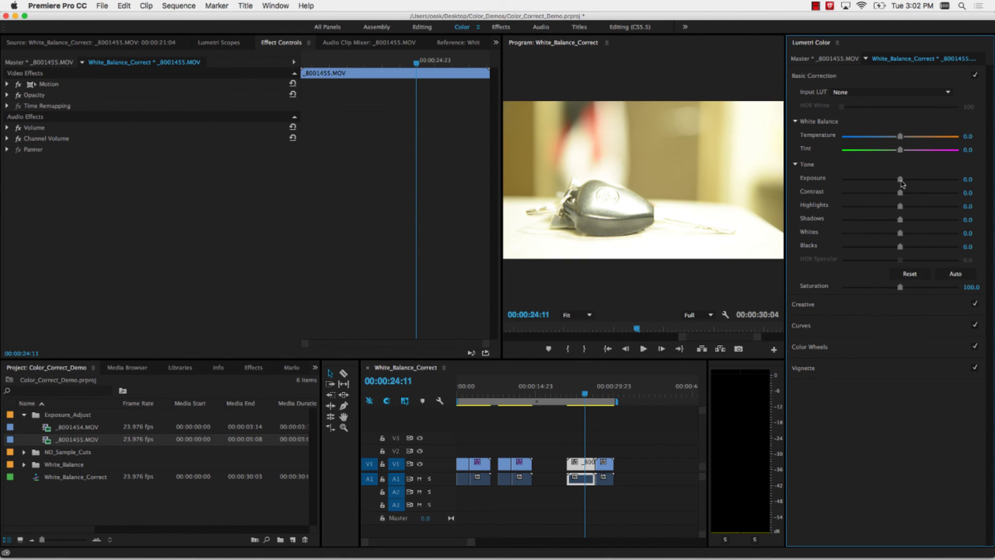
{"action": "left_click_drag", "start_coordinate": [901, 182], "coordinate": [828, 209]}
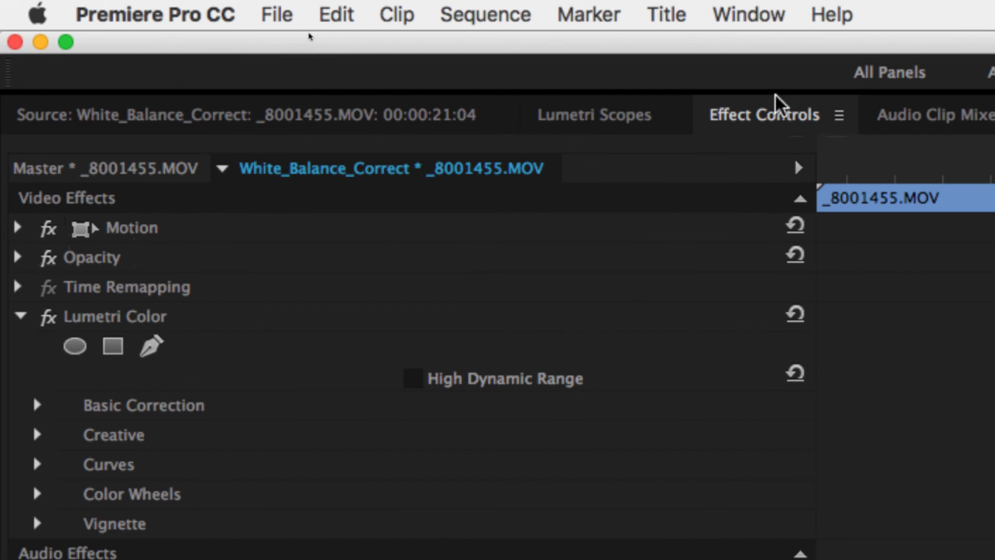
Select the Lumetri Color effect applied to _8001455.MOV, check the corrected clip in the Lumetri Scopes, and deselect the clip.
{"action": "left_click", "coordinate": [86, 322]}
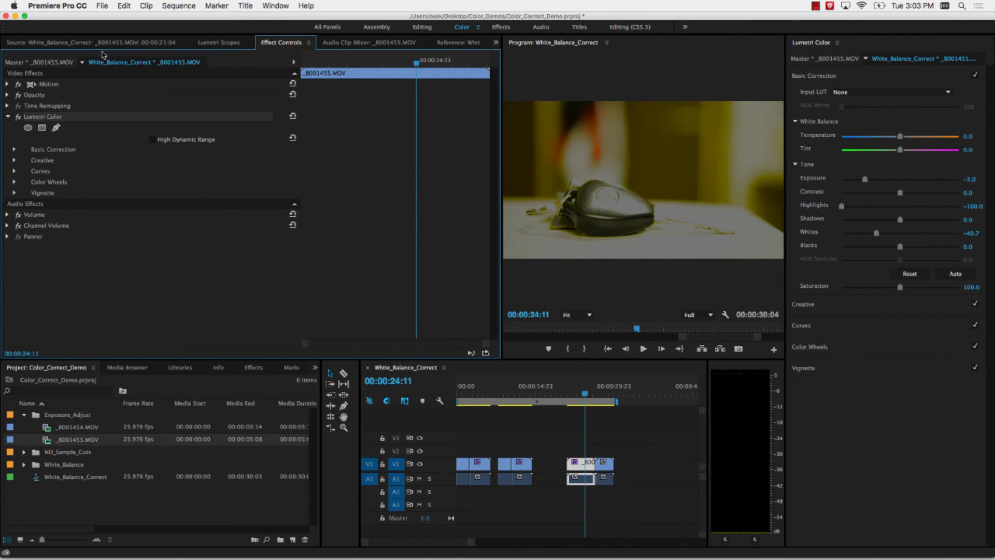
{"action": "left_click", "coordinate": [234, 46]}
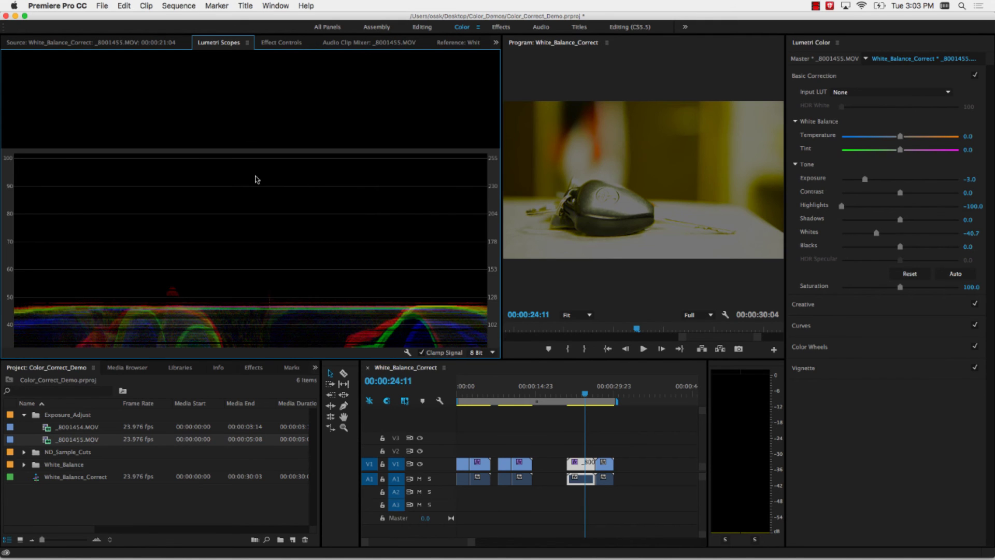
{"action": "left_click", "coordinate": [572, 430]}
{"action": "left_click", "coordinate": [430, 279]}
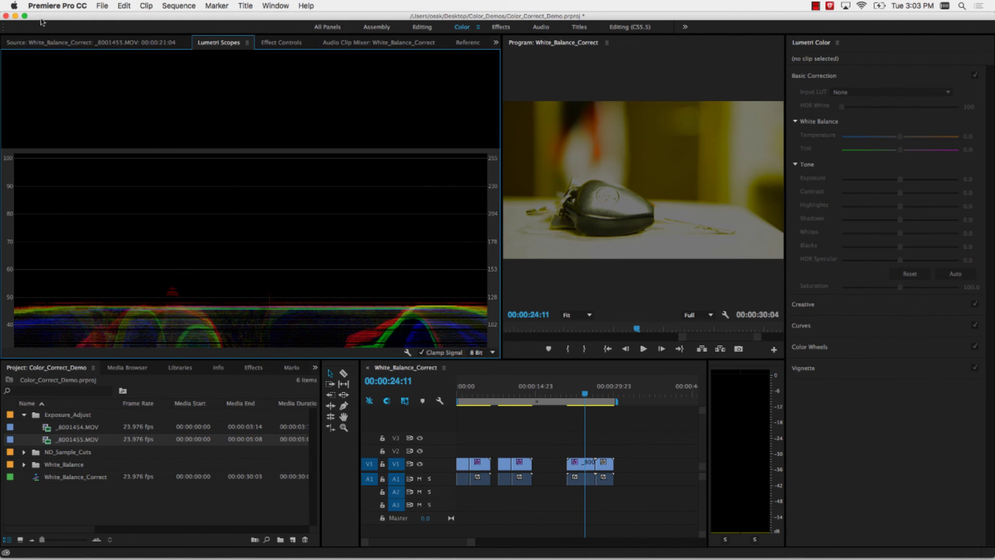
Minimize and restore the Premiere Pro window, select the sequence's _8001455.MOV clip, and park the playhead at 00:00:24:08.
{"action": "left_click", "coordinate": [15, 16]}
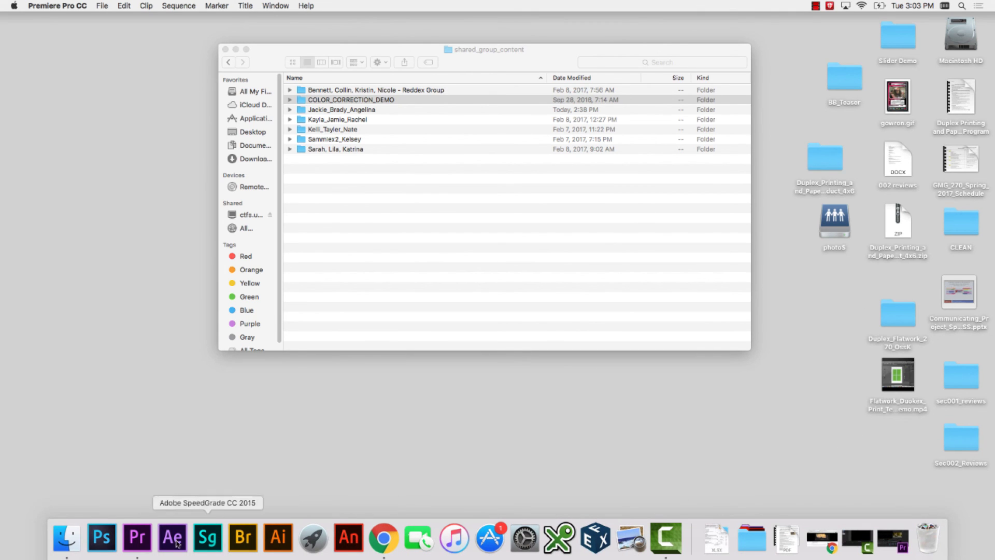
{"action": "left_click", "coordinate": [147, 539]}
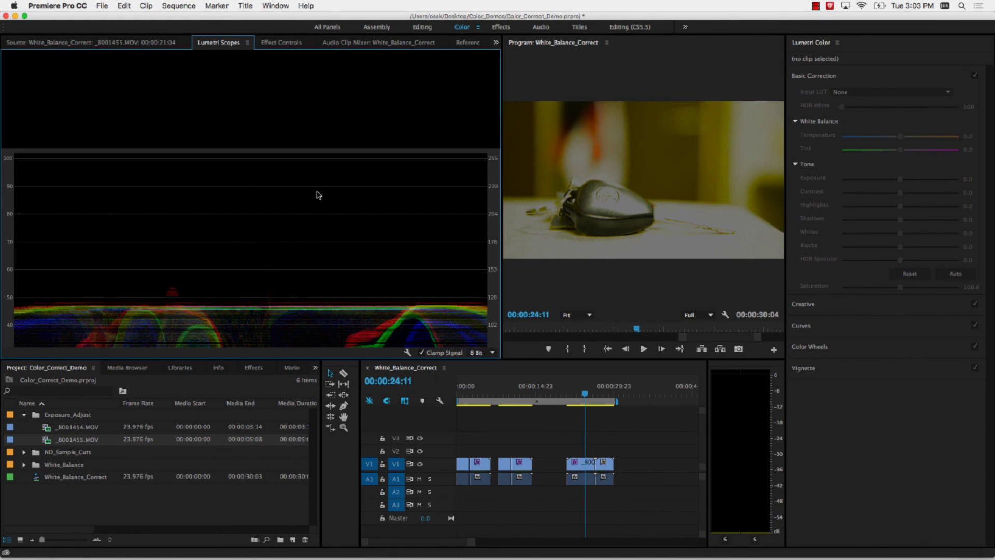
{"action": "left_click", "coordinate": [580, 463]}
{"action": "left_click_drag", "start_coordinate": [584, 393], "coordinate": [583, 393]}
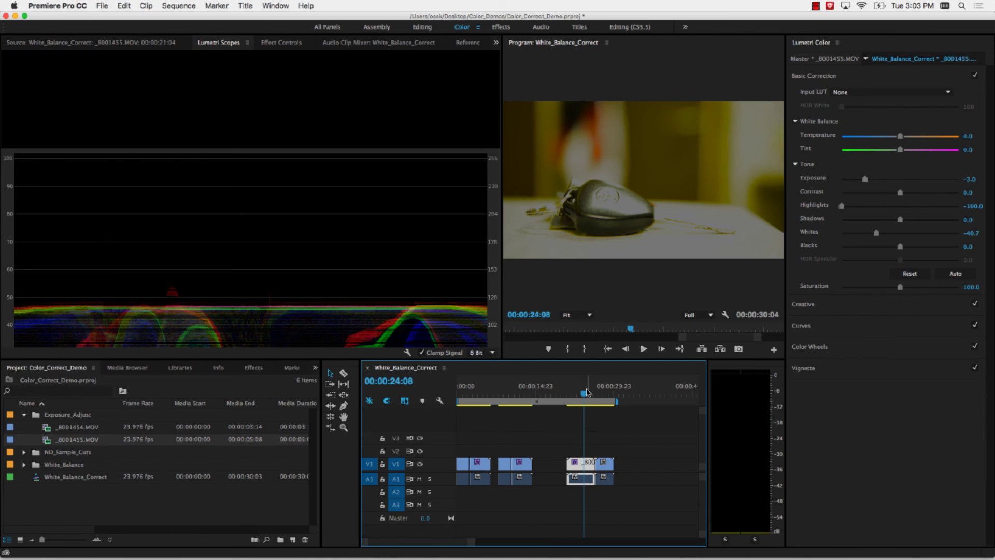
Refresh the Lumetri Scopes by switching briefly to the Source monitor and back, and reselect the _8001455.MOV clip.
{"action": "left_click", "coordinate": [223, 78]}
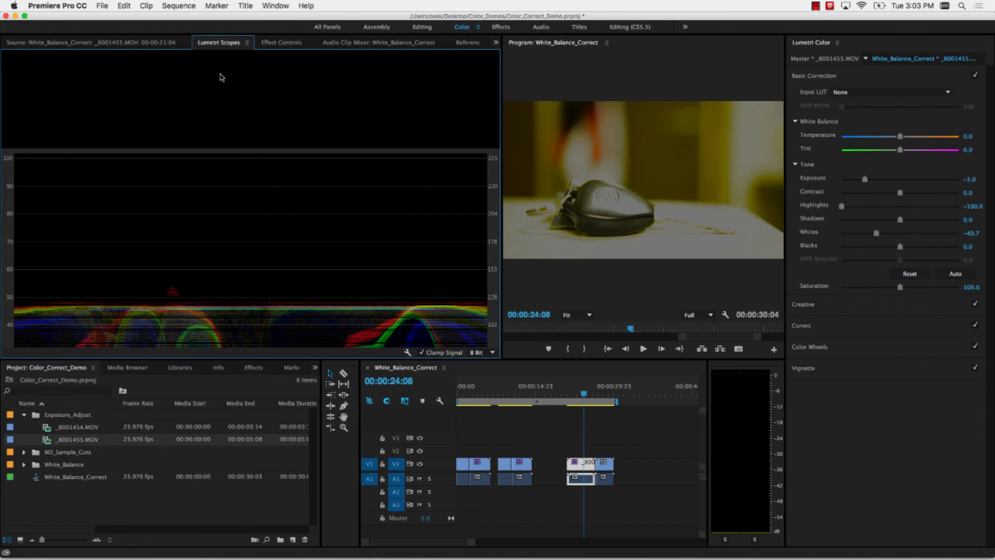
{"action": "left_click", "coordinate": [132, 42]}
{"action": "left_click", "coordinate": [217, 44]}
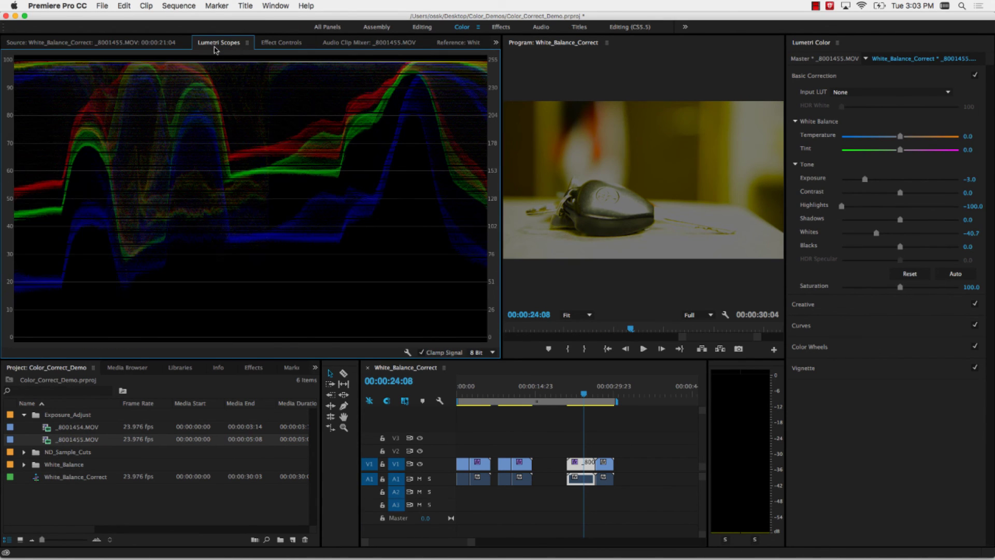
{"action": "left_click", "coordinate": [569, 447]}
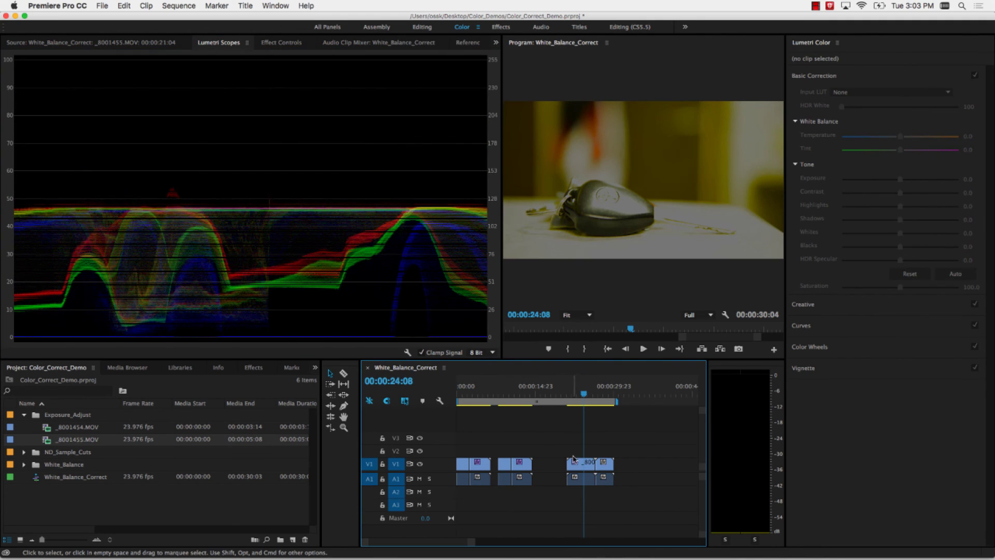
{"action": "left_click", "coordinate": [580, 463]}
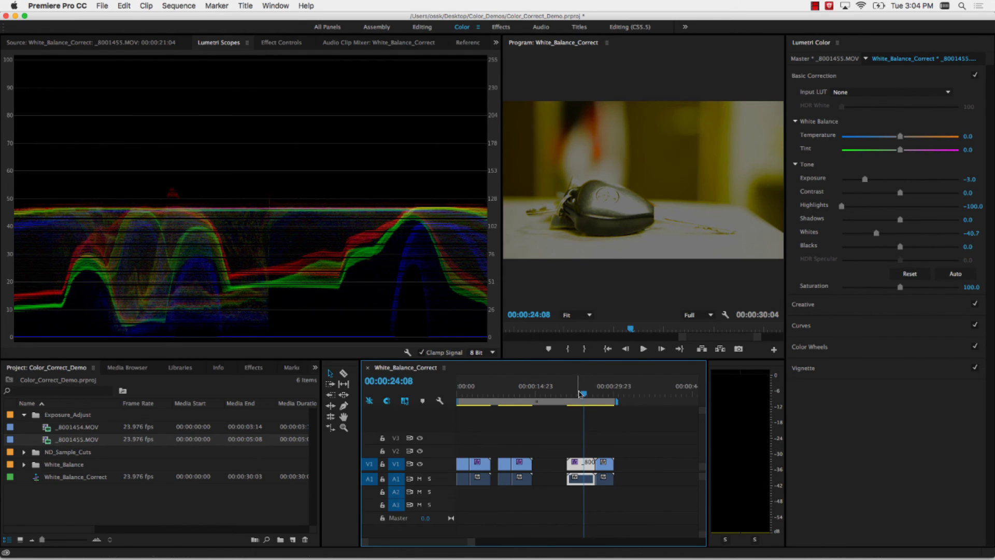
Brighten the _8001454.MOV clip with the Lumetri Color Wheels, slightly raising the shadows, midtones and highlights levels.
{"action": "left_click_drag", "start_coordinate": [584, 394], "coordinate": [600, 396]}
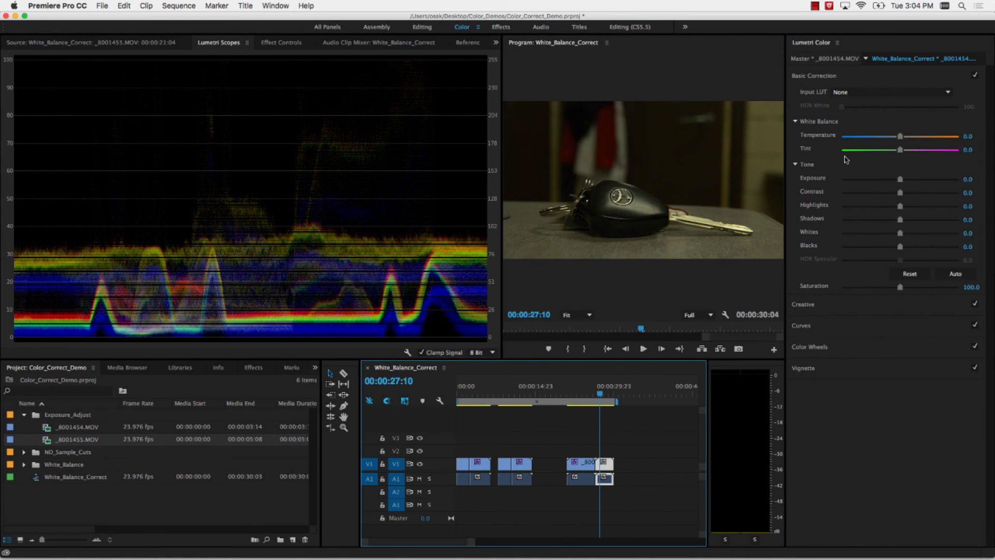
{"action": "left_click", "coordinate": [840, 369]}
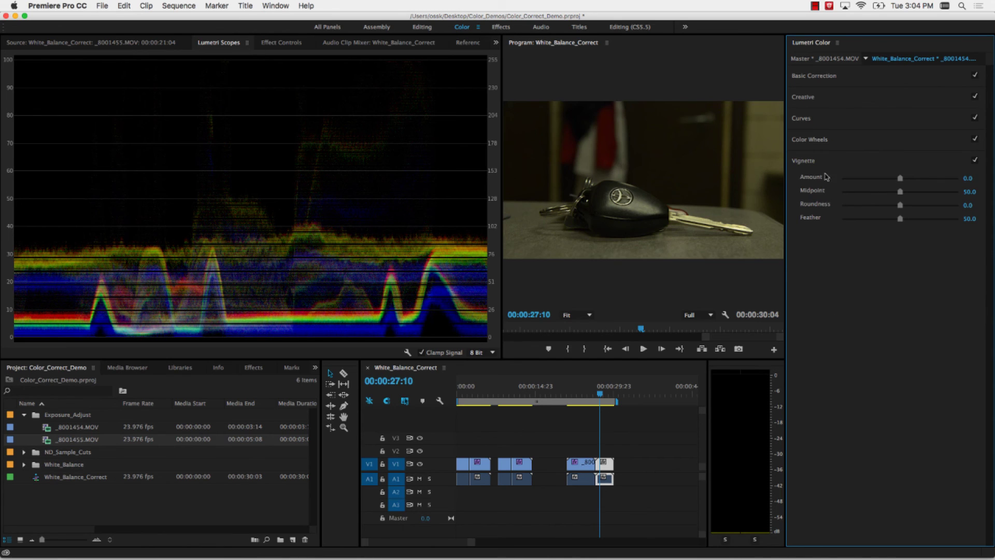
{"action": "left_click", "coordinate": [825, 140]}
{"action": "left_click_drag", "start_coordinate": [802, 253], "coordinate": [802, 251]}
{"action": "left_click_drag", "start_coordinate": [862, 199], "coordinate": [862, 196]}
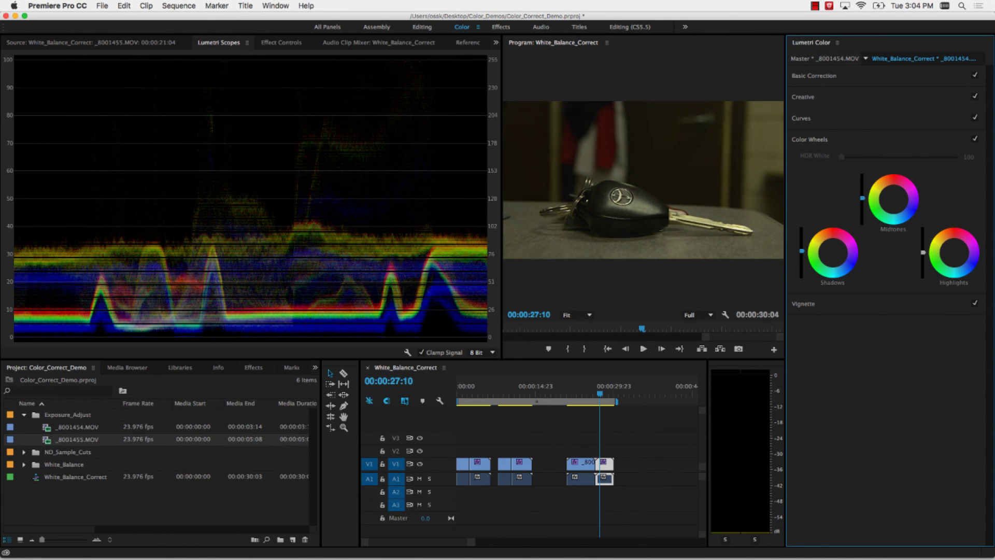
{"action": "left_click_drag", "start_coordinate": [923, 252], "coordinate": [924, 249]}
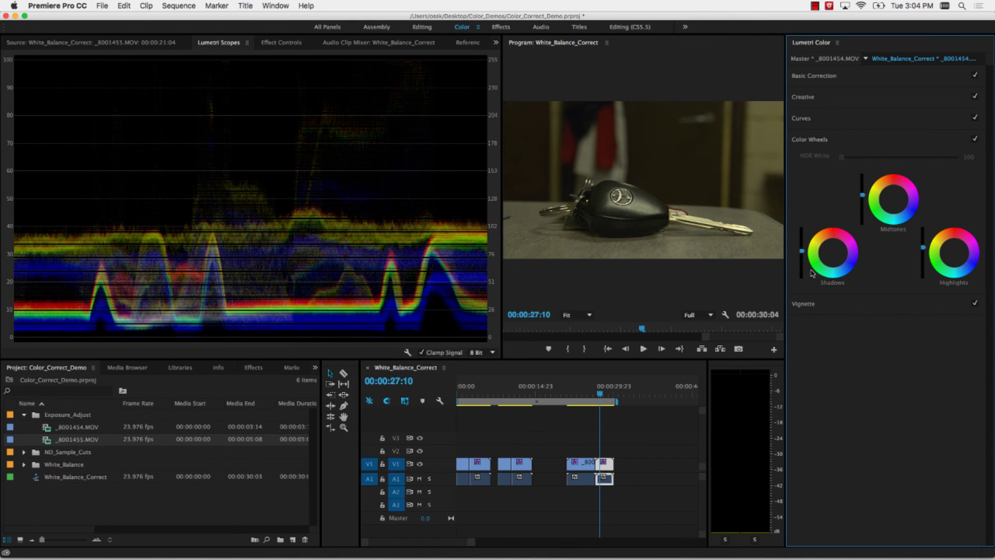
{"action": "left_click_drag", "start_coordinate": [802, 250], "coordinate": [802, 249]}
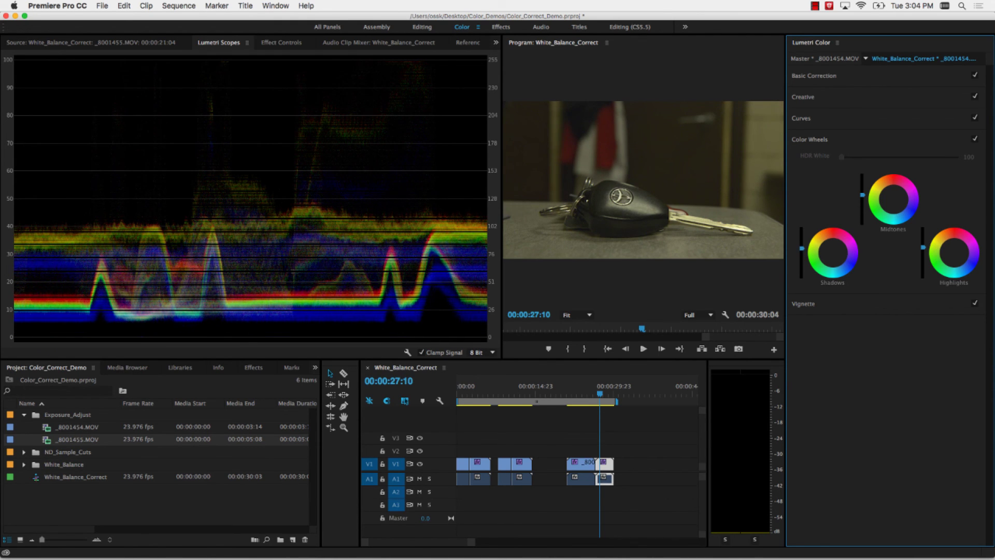
Enlarge the Program monitor, play the sequence from its start at fast speed, and restore the panel layout.
{"action": "left_click", "coordinate": [672, 220]}
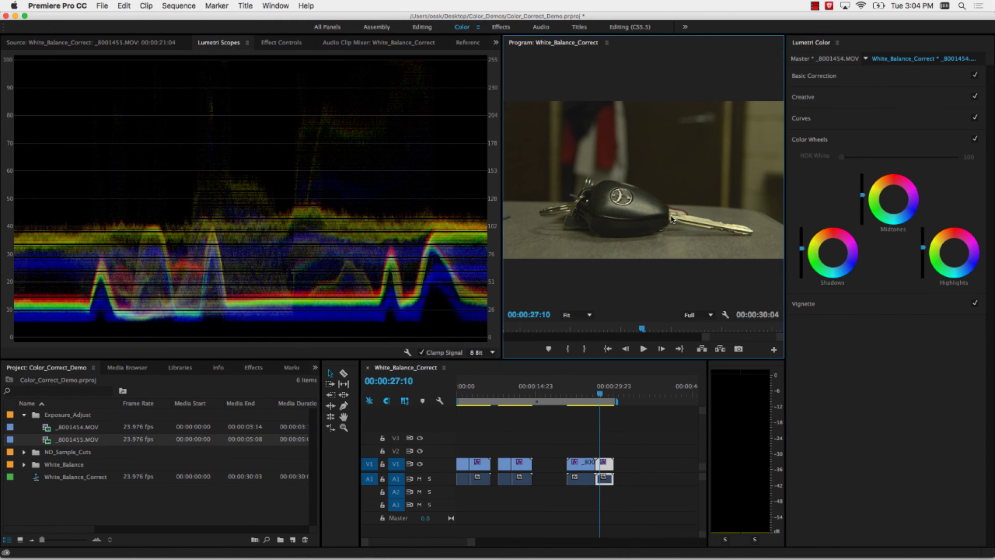
{"action": "key", "text": "grave"}
{"action": "key", "text": "space"}
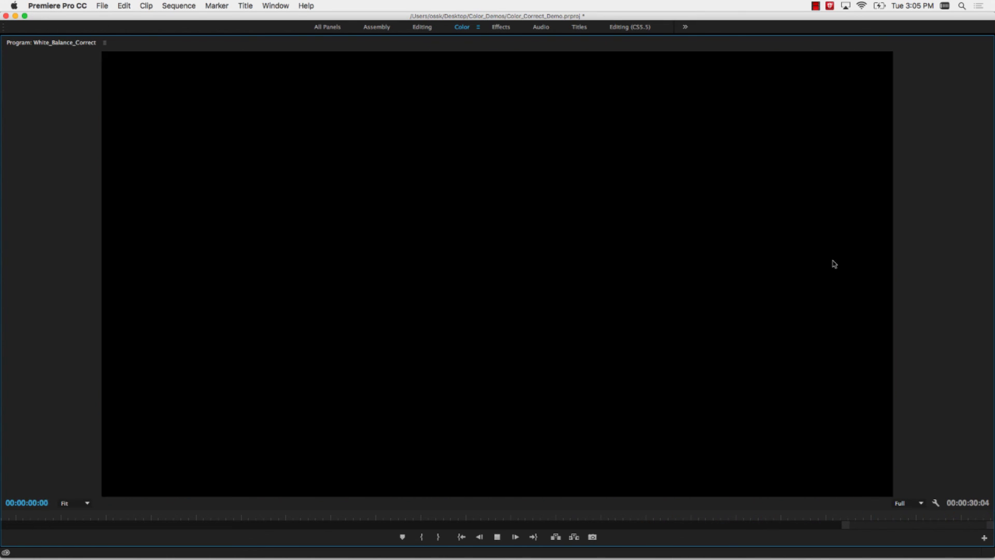
{"action": "key", "text": "space"}
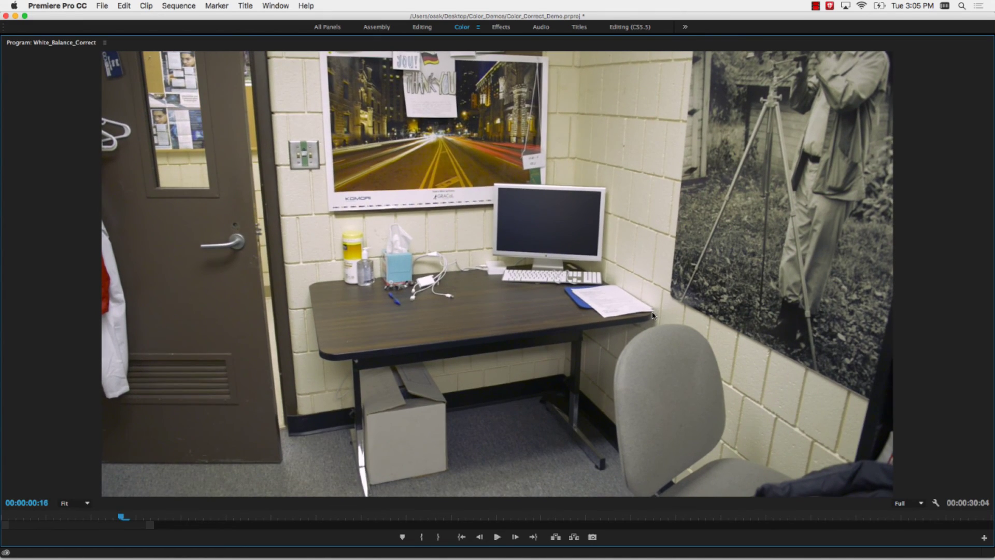
{"action": "key", "text": "Home"}
{"action": "key", "text": "l"}
{"action": "key", "text": "l"}
{"action": "key", "text": "l"}
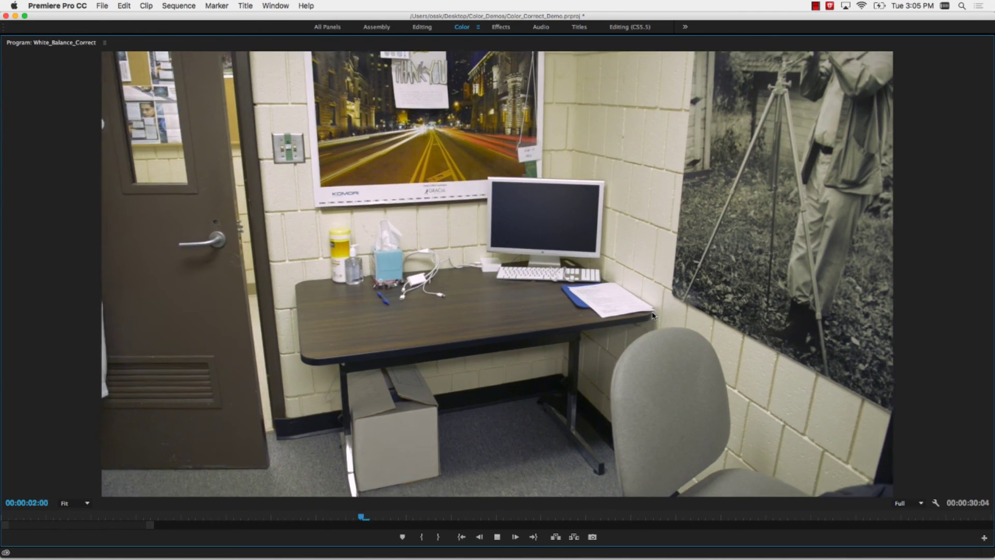
{"action": "key", "text": "k"}
{"action": "key", "text": "l"}
{"action": "key", "text": "l"}
{"action": "key", "text": "l"}
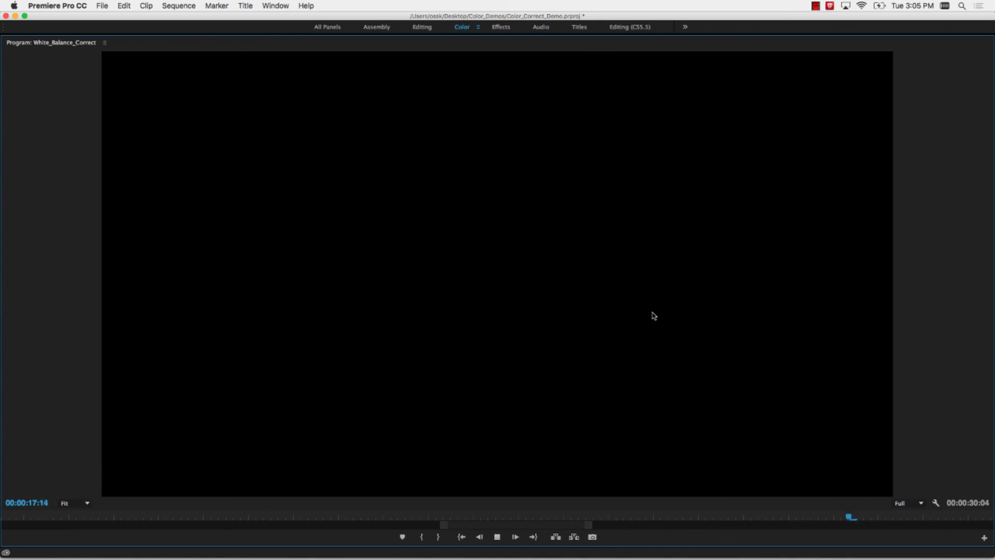
{"action": "key", "text": "grave"}
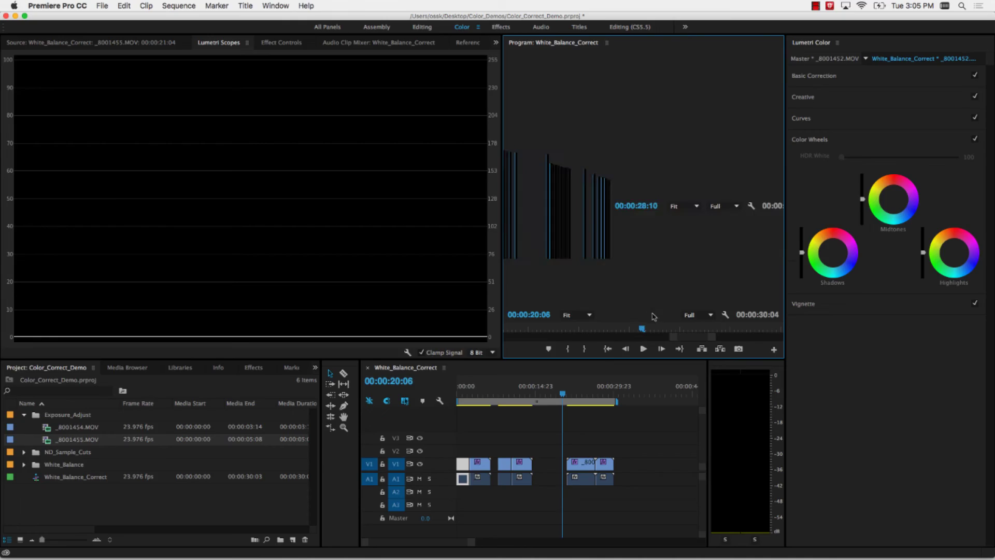
Return to the _8001454.MOV clip at 00:00:26:20 and check its correction in the enlarged Program monitor.
{"action": "left_click", "coordinate": [583, 395]}
{"action": "left_click_drag", "start_coordinate": [583, 397], "coordinate": [597, 396]}
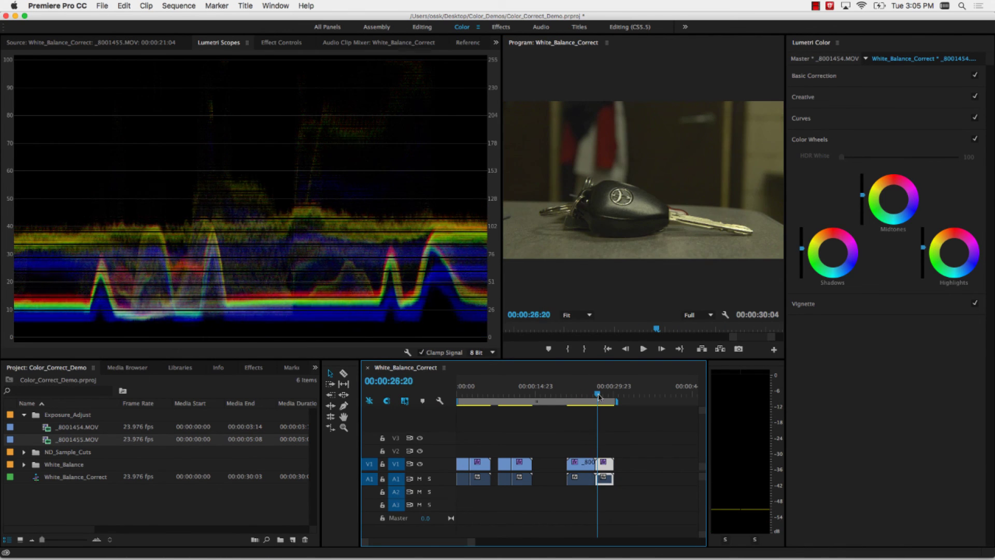
{"action": "left_click", "coordinate": [602, 463]}
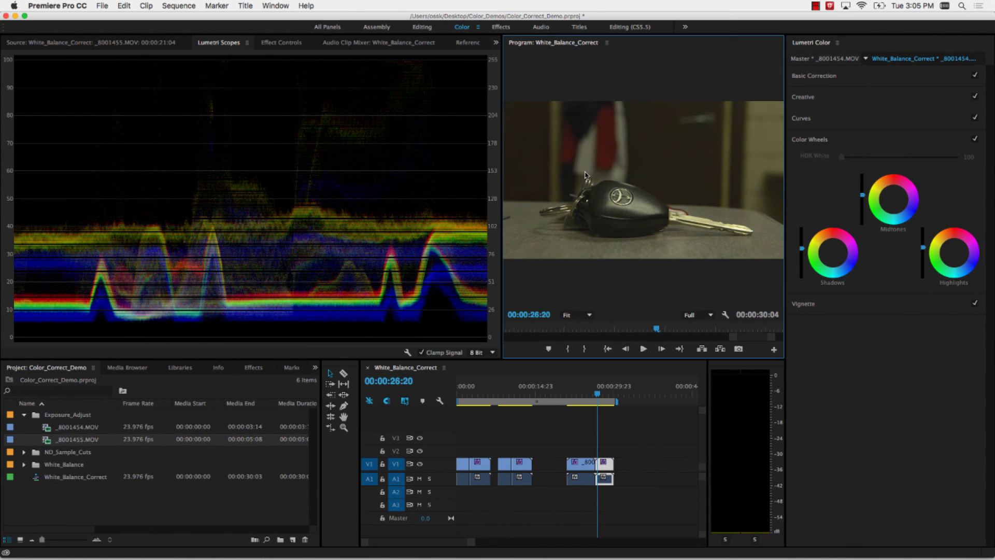
{"action": "key", "text": "grave"}
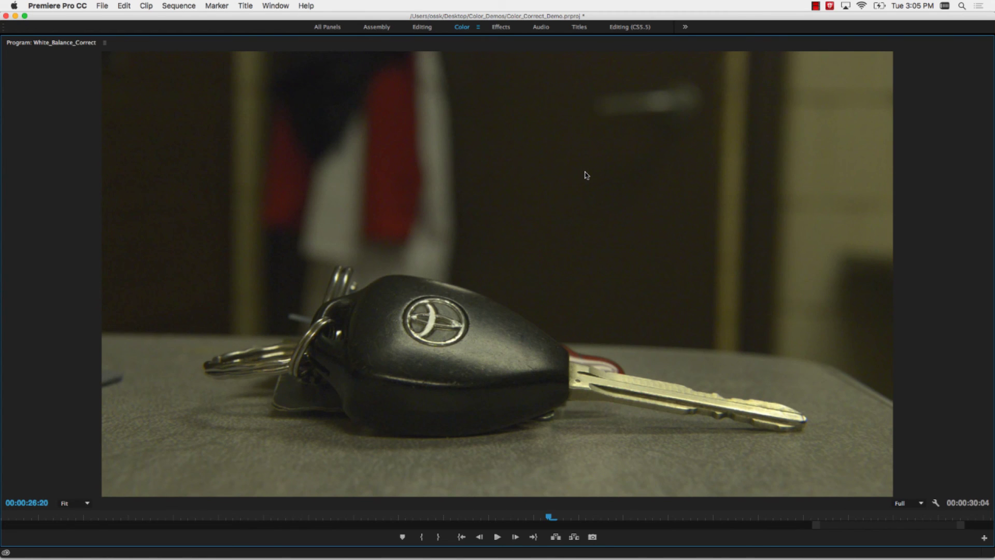
{"action": "key", "text": "grave"}
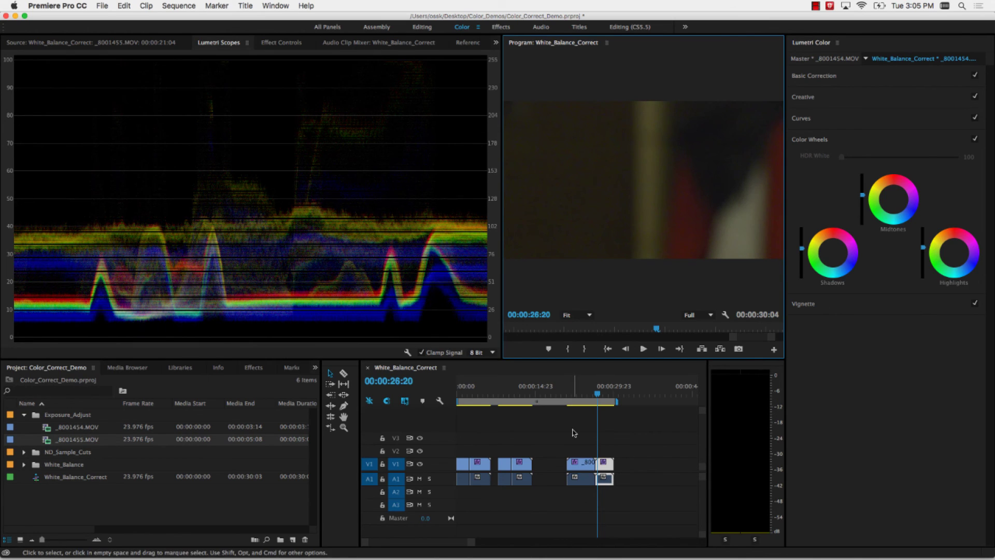
Move the _8001455.MOV and _8001454.MOV clips together further along the timeline to free space before them.
{"action": "left_click", "coordinate": [838, 371]}
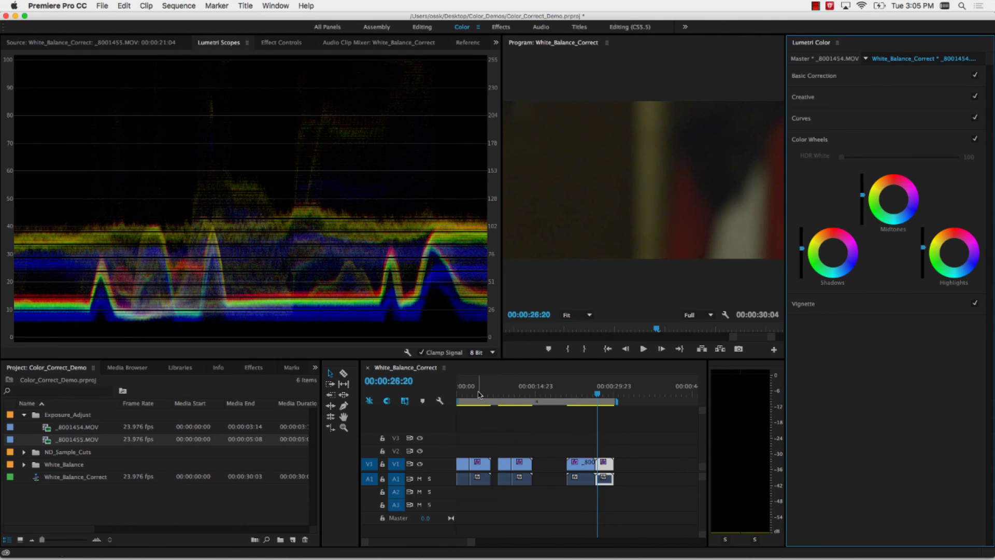
{"action": "left_click_drag", "start_coordinate": [549, 443], "coordinate": [641, 497]}
{"action": "left_click_drag", "start_coordinate": [582, 470], "coordinate": [682, 469]}
Park the playhead at 00:00:14:08 on the sequence's corrected _8001453.MOV clip and examine it in the Lumetri Scopes.
{"action": "left_click", "coordinate": [526, 397]}
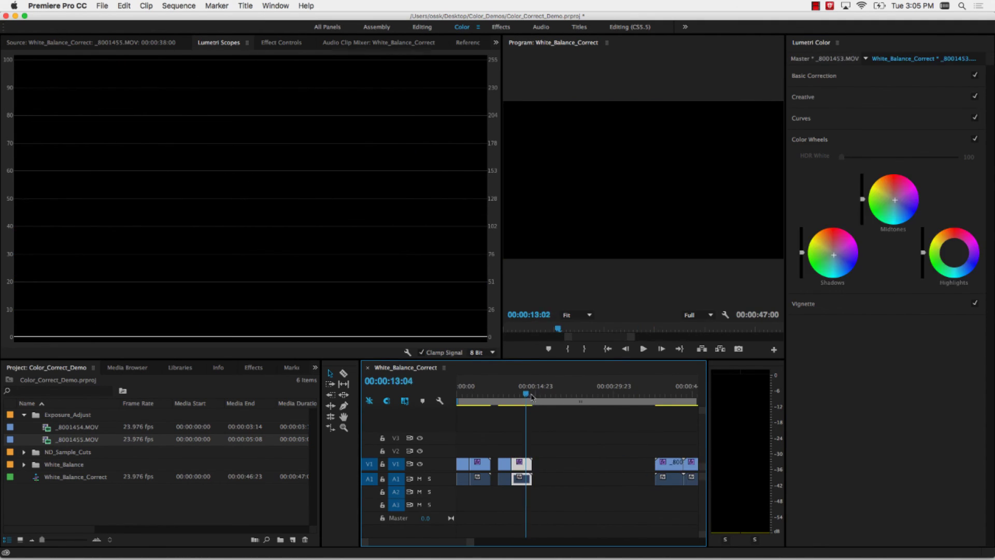
{"action": "mouse_move", "coordinate": [533, 398]}
{"action": "left_mouse_down"}
{"action": "mouse_move", "coordinate": [549, 397]}
{"action": "mouse_move", "coordinate": [532, 397]}
{"action": "left_mouse_up"}
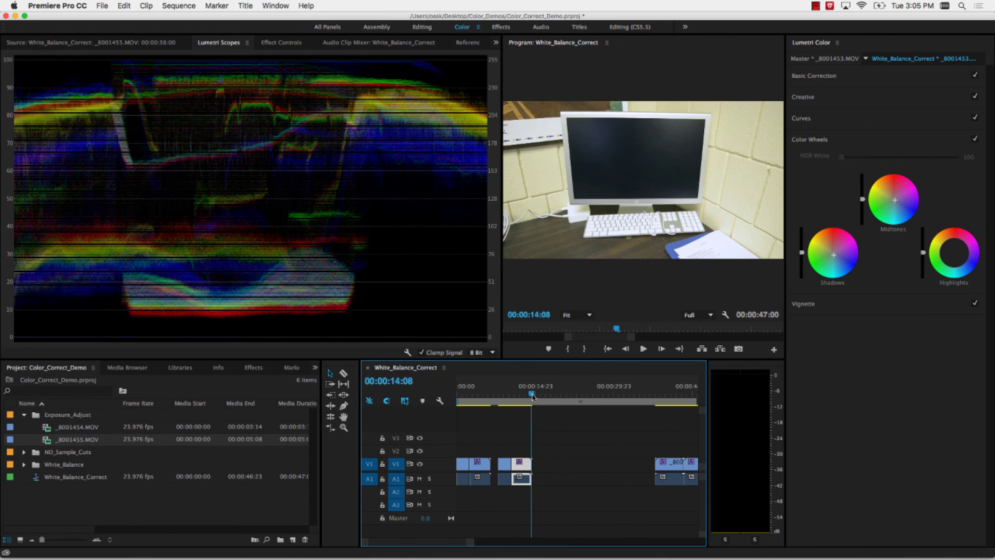
{"action": "left_click", "coordinate": [180, 145]}
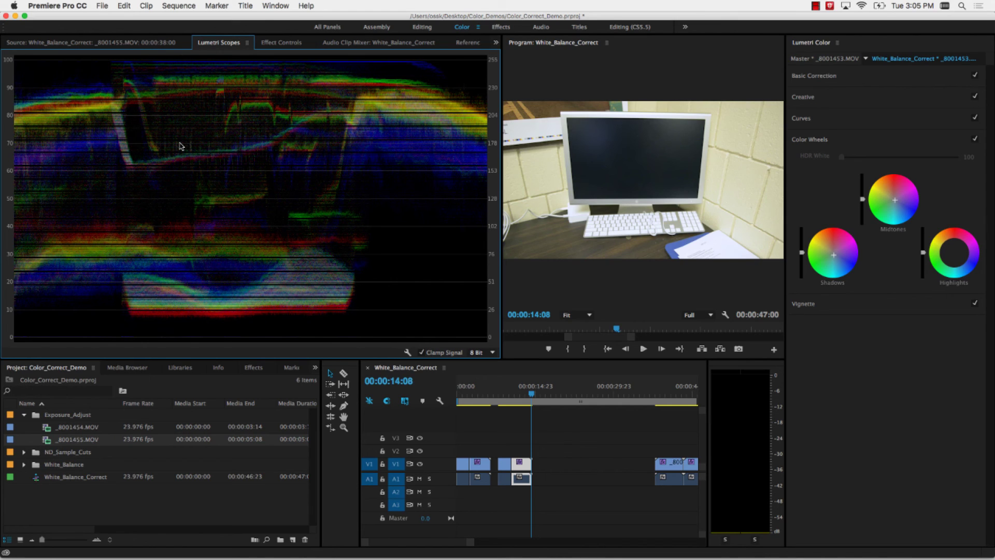
Mark _8001452.MOV from the White_Balance bin from 00:00:01:15 to 00:00:04:02 and place the excerpt in the gap on V1.
{"action": "left_click", "coordinate": [25, 465]}
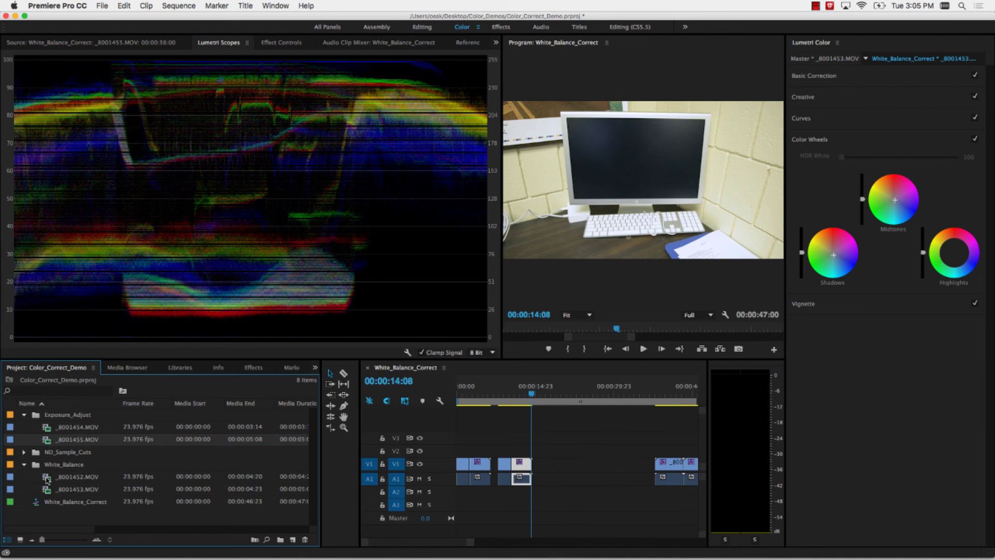
{"action": "double_click", "coordinate": [47, 477]}
{"action": "left_click_drag", "start_coordinate": [79, 328], "coordinate": [165, 330]}
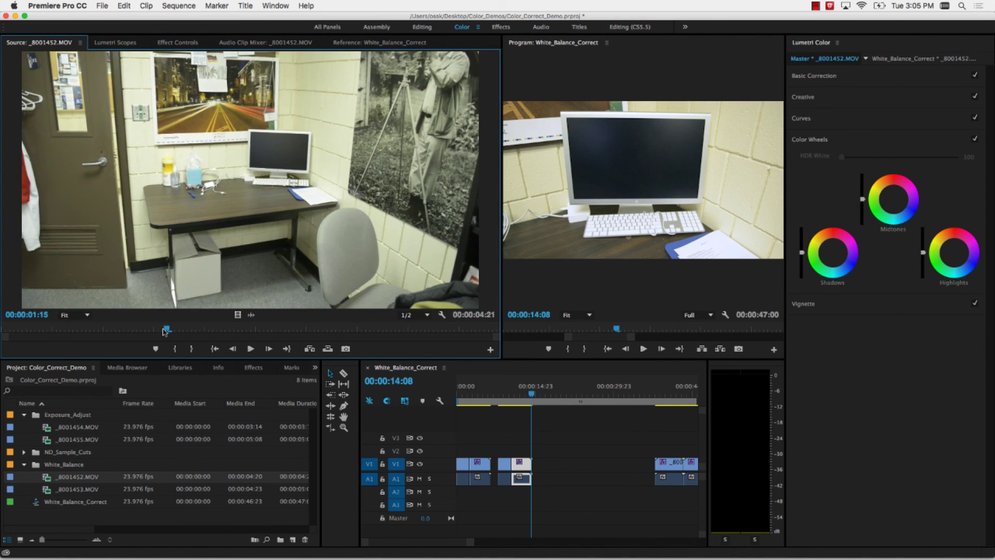
{"action": "key", "text": "i"}
{"action": "key", "text": "space"}
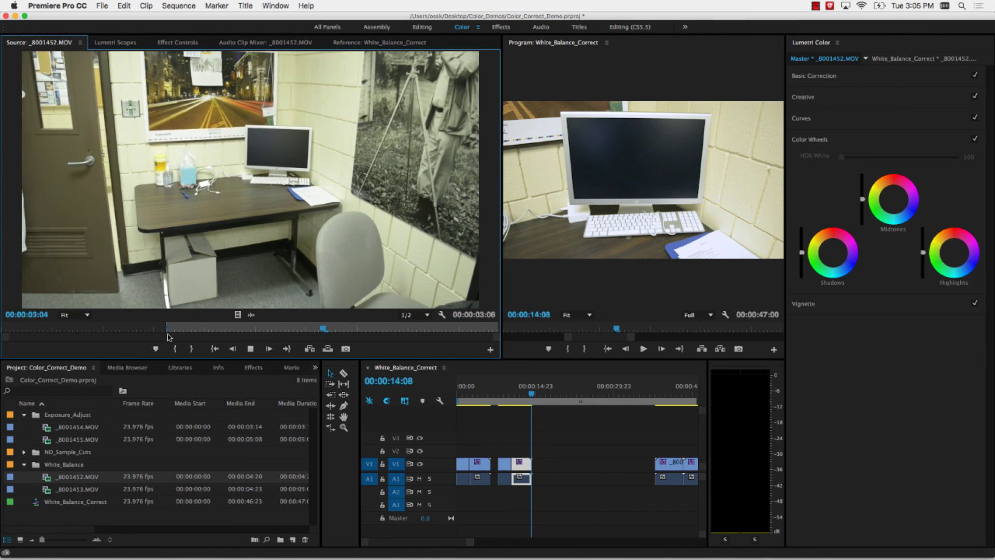
{"action": "key", "text": "space"}
{"action": "key", "text": "o"}
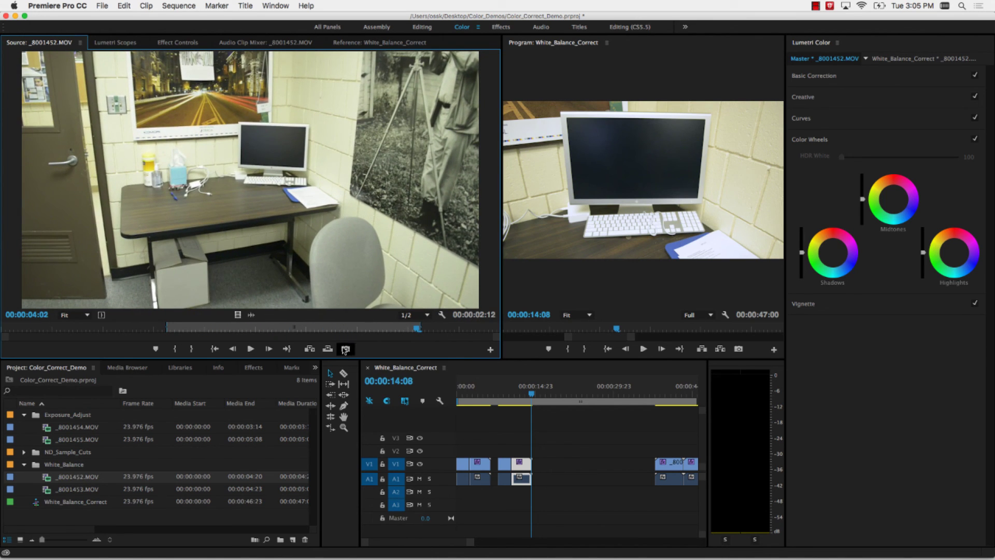
{"action": "left_click_drag", "start_coordinate": [300, 239], "coordinate": [563, 469]}
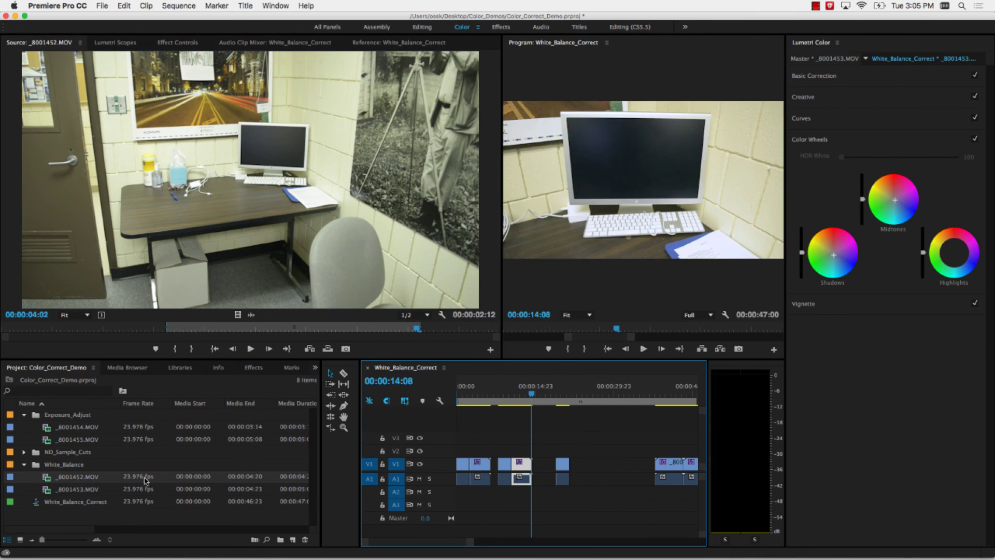
Open _8001453.MOV from the White_Balance bin in the Source monitor and mark the range from 00:00:01:16 to 00:00:03:23.
{"action": "double_click", "coordinate": [52, 492]}
{"action": "left_click_drag", "start_coordinate": [153, 329], "coordinate": [91, 334]}
{"action": "left_click", "coordinate": [162, 332]}
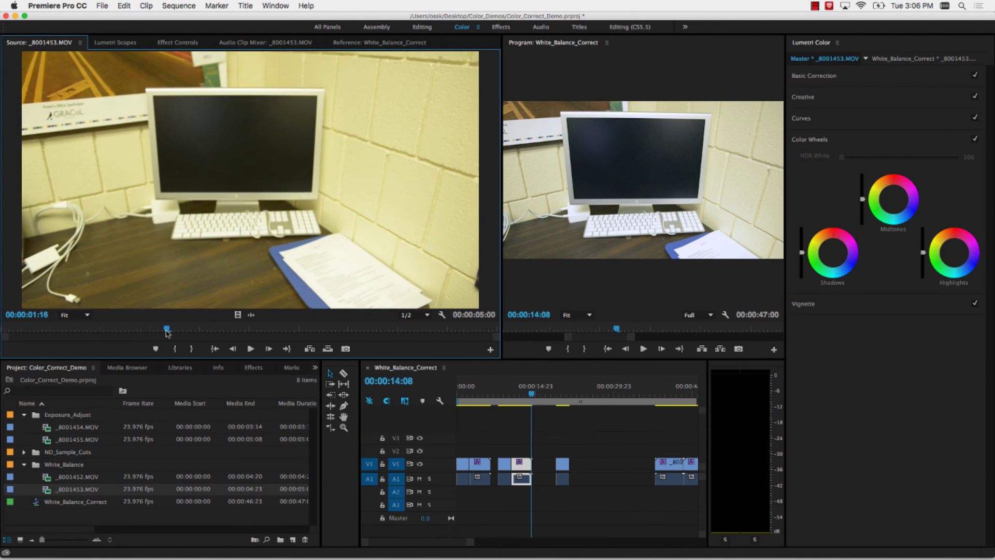
{"action": "key", "text": "i"}
{"action": "key", "text": "space"}
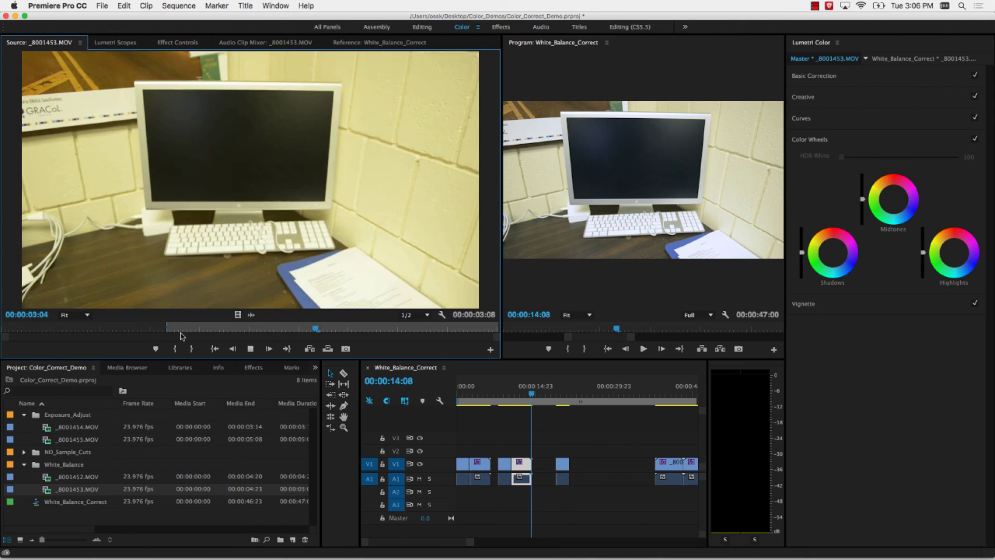
{"action": "key", "text": "space"}
{"action": "key", "text": "o"}
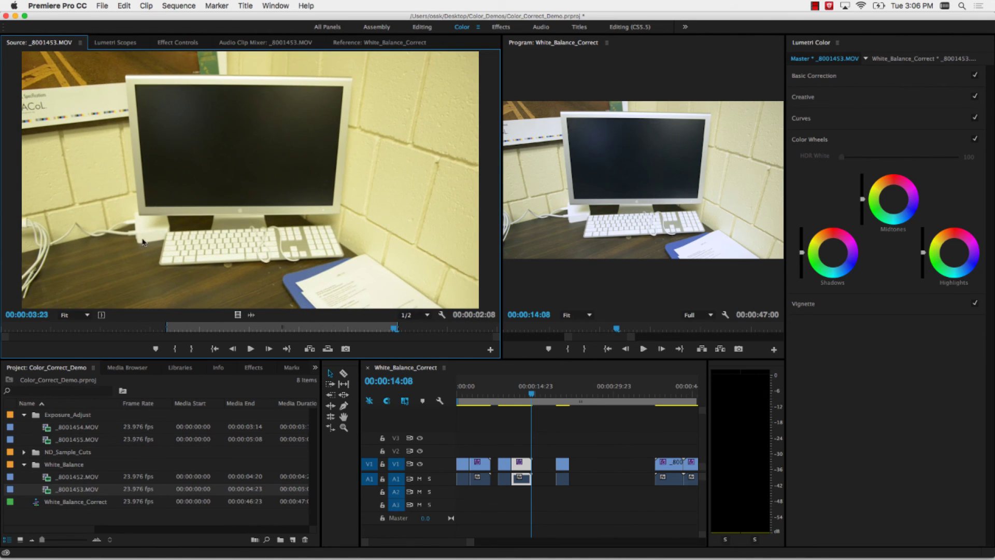
Add the marked _8001453.MOV excerpt directly after the new _8001452.MOV excerpt, and move both clips earlier, around 00:00:17:08.
{"action": "left_click_drag", "start_coordinate": [141, 244], "coordinate": [561, 466]}
{"action": "left_click", "coordinate": [573, 466]}
{"action": "left_click", "coordinate": [545, 399]}
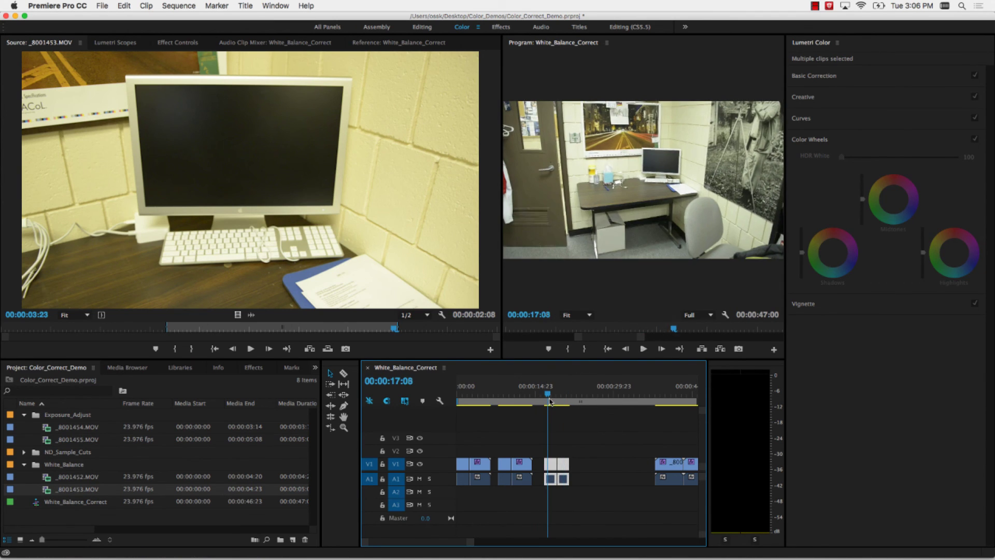
Preview Shot3.mp4, Shot2.mp4 and Shot1.mp4 from the ND_Sample_Cuts bin in the Source monitor, viewing Shot1.mp4 up to 00:00:50:18, and return to Shot3.mp4.
{"action": "left_click", "coordinate": [607, 458]}
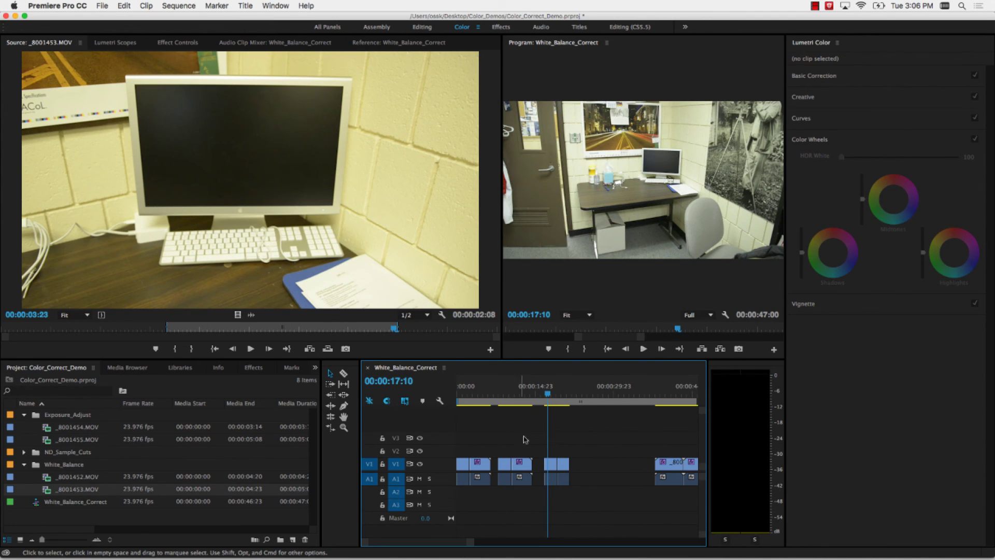
{"action": "left_click", "coordinate": [552, 465]}
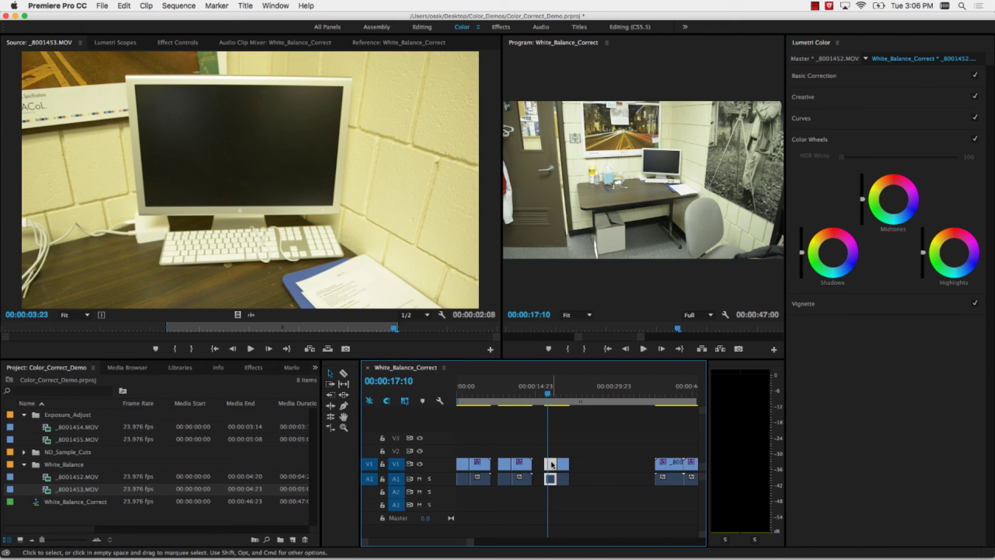
{"action": "left_click", "coordinate": [24, 453]}
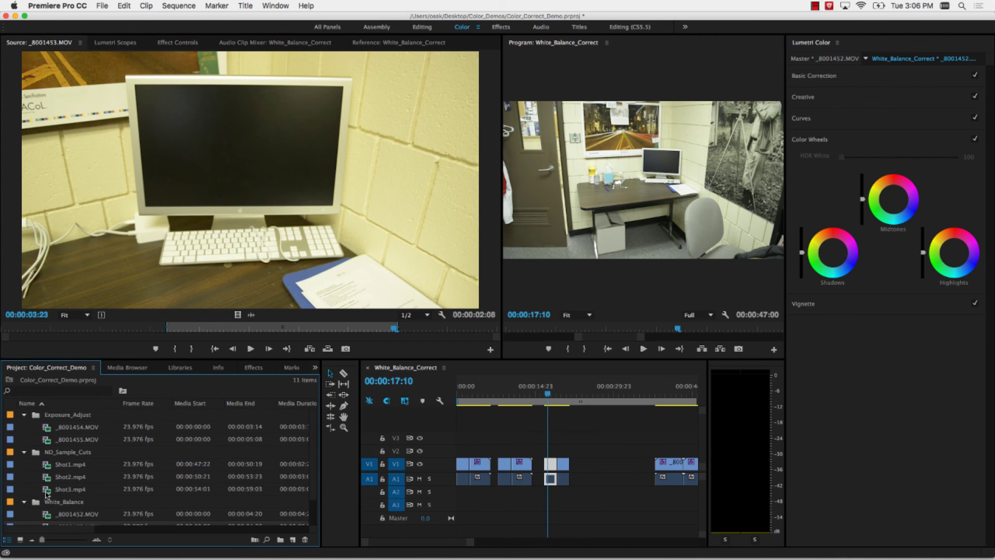
{"action": "double_click", "coordinate": [47, 491]}
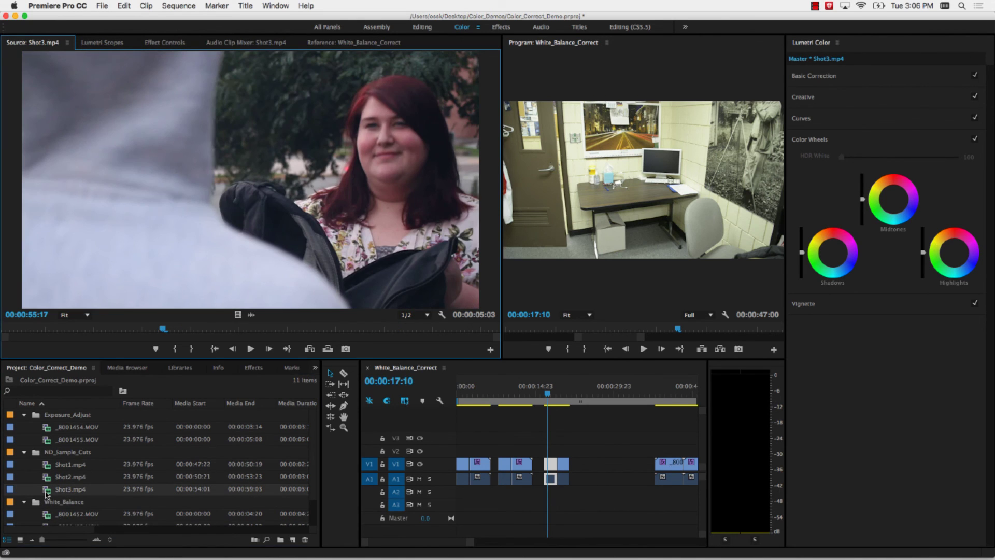
{"action": "double_click", "coordinate": [50, 478]}
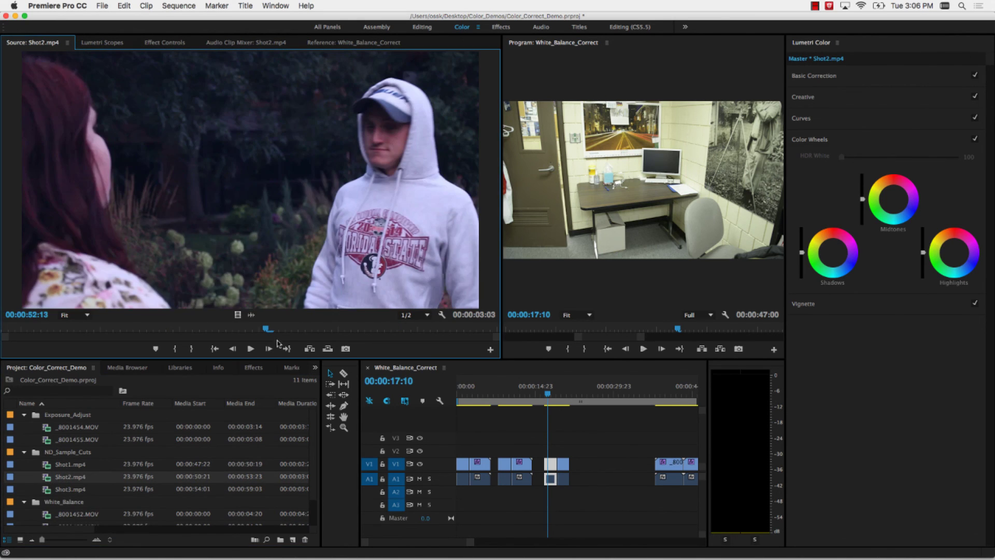
{"action": "key", "text": "space"}
{"action": "key", "text": "space"}
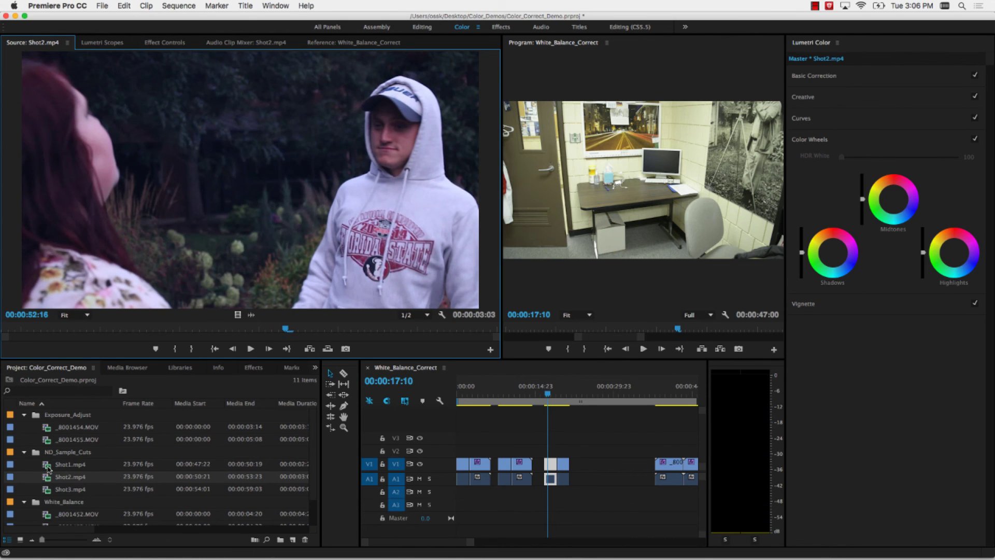
{"action": "double_click", "coordinate": [49, 465]}
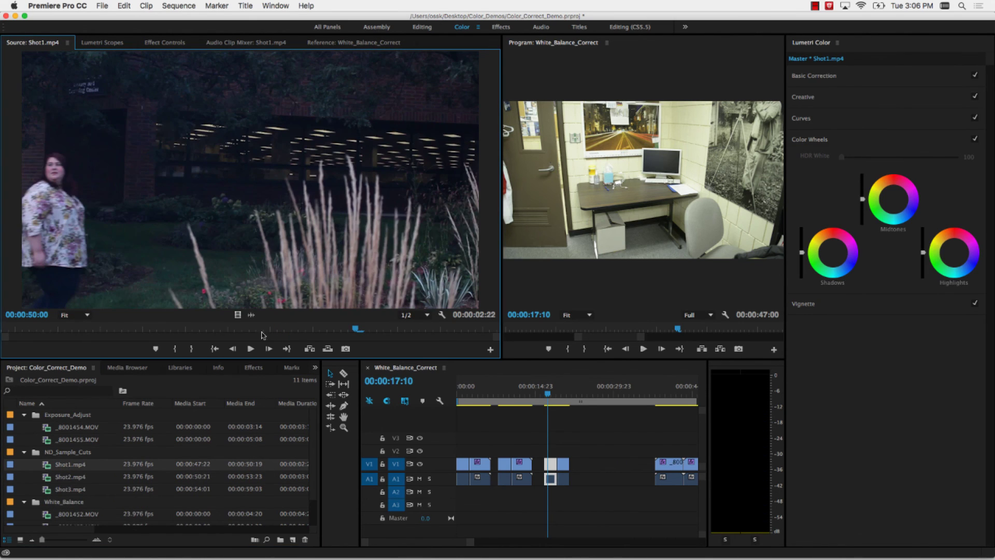
{"action": "left_click", "coordinate": [427, 331]}
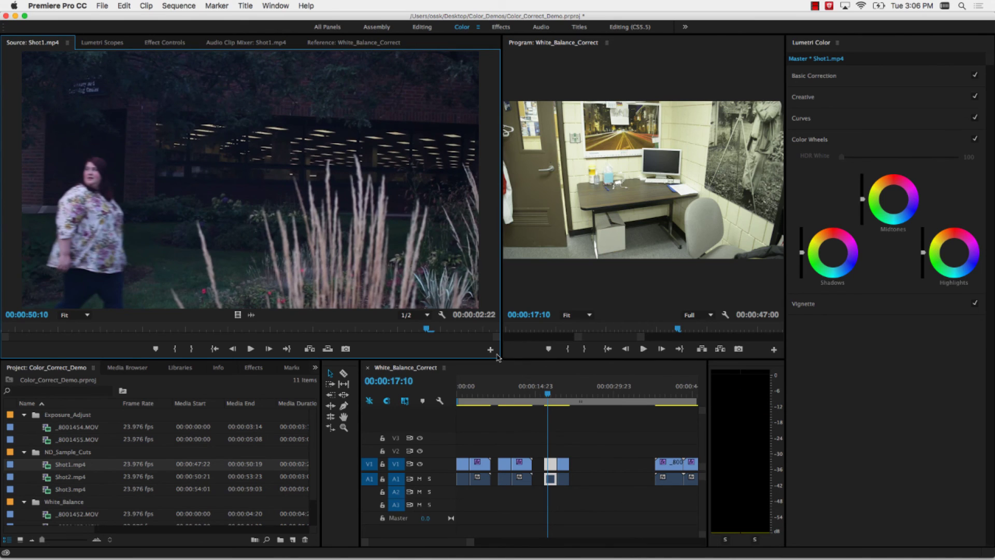
{"action": "left_click", "coordinate": [484, 331]}
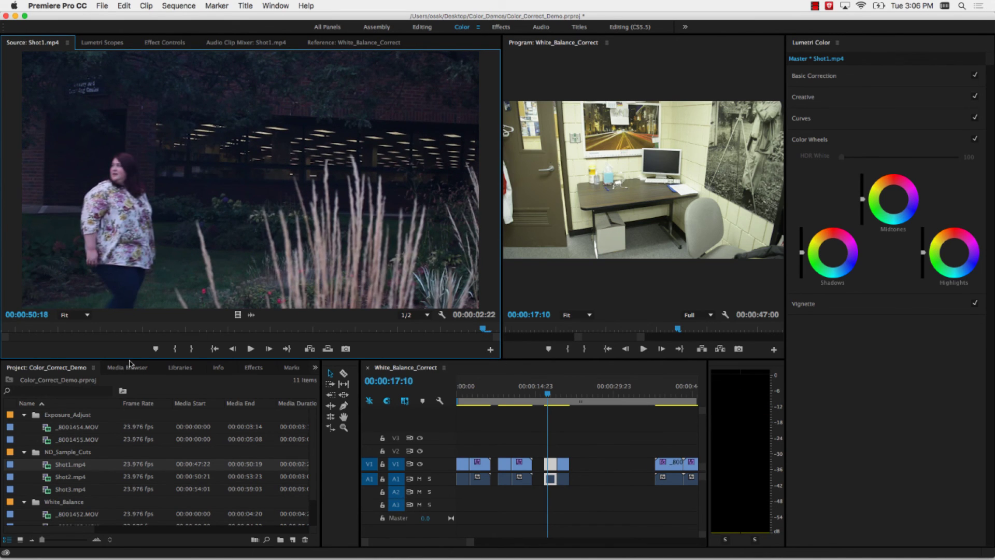
{"action": "left_click", "coordinate": [48, 491]}
{"action": "double_click", "coordinate": [47, 491]}
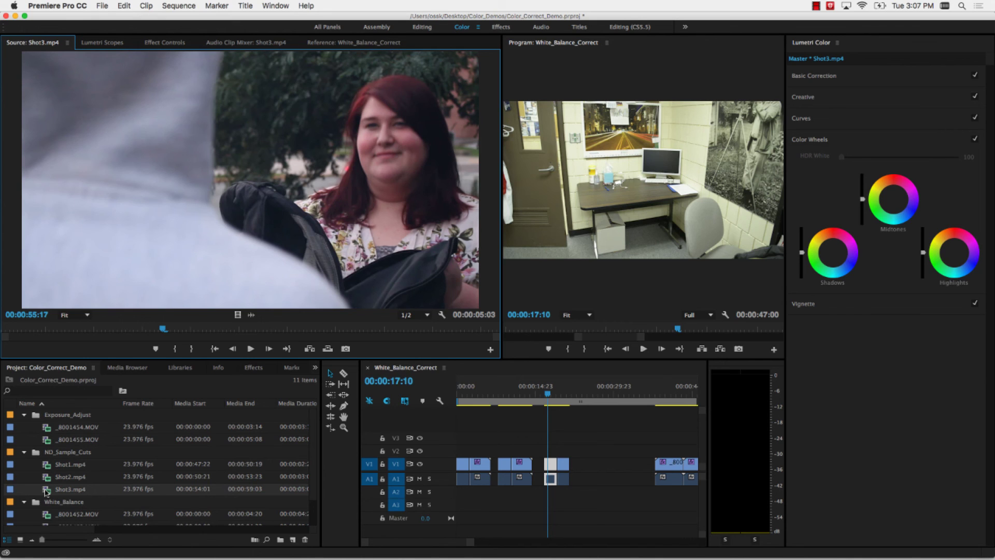
Open the newly added _8001452.MOV clip from the sequence in the Source monitor and widen the Program monitor.
{"action": "left_click", "coordinate": [556, 456]}
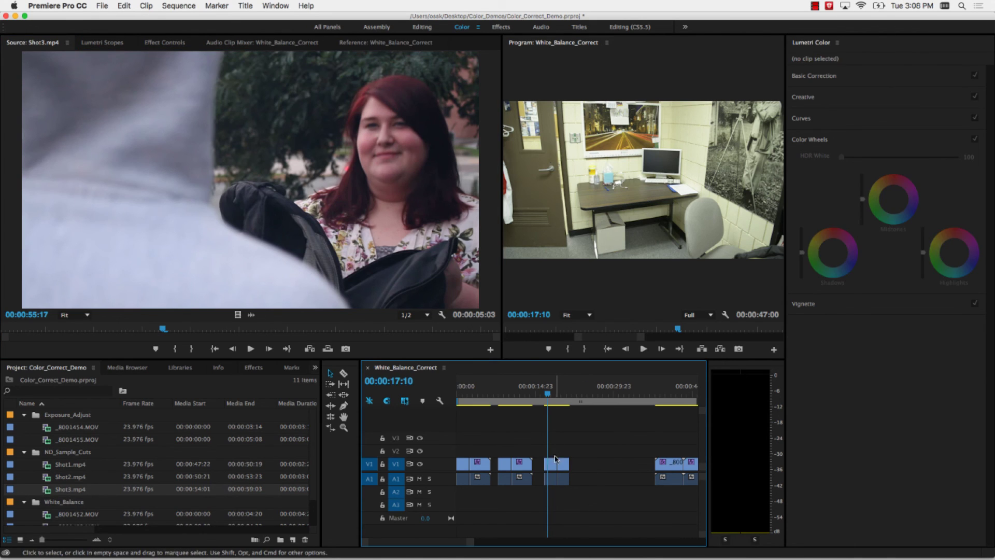
{"action": "double_click", "coordinate": [555, 461]}
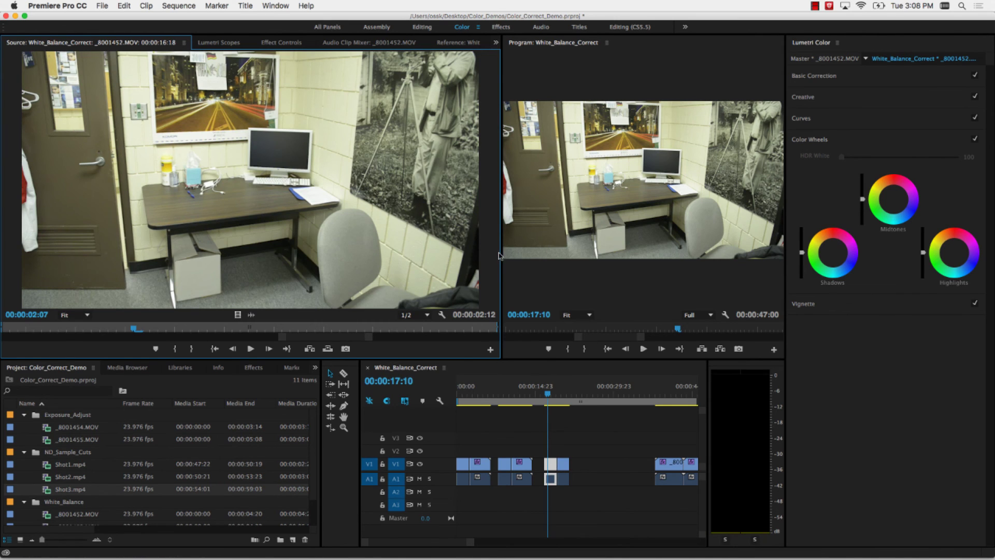
{"action": "left_click_drag", "start_coordinate": [499, 256], "coordinate": [429, 254]}
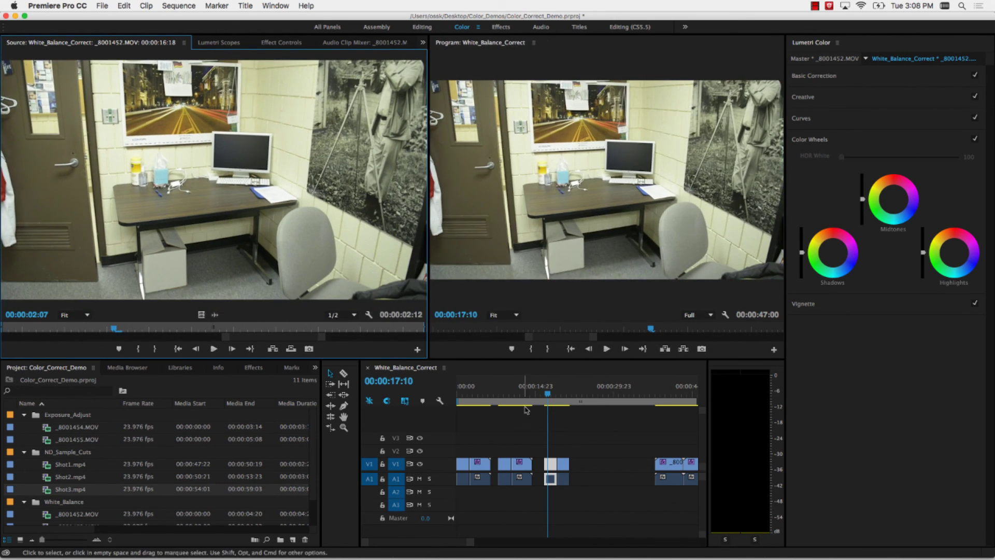
Maximize the Program monitor and compare the color casts of the new _8001452.MOV and _8001453.MOV clips between 00:00:18:15 and 00:00:19:21.
{"action": "left_click", "coordinate": [531, 238]}
{"action": "key", "text": "grave"}
{"action": "key", "text": "space"}
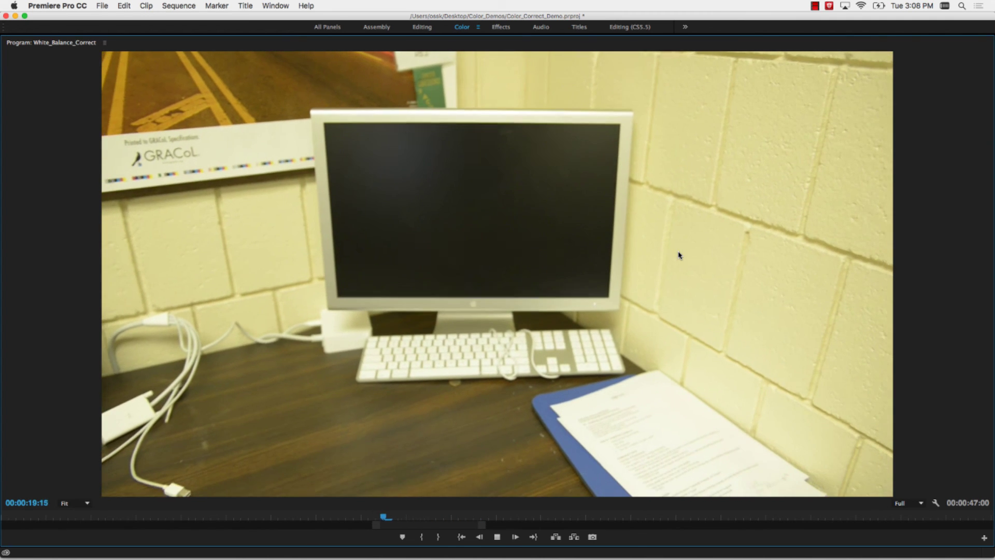
{"action": "key", "text": "j"}
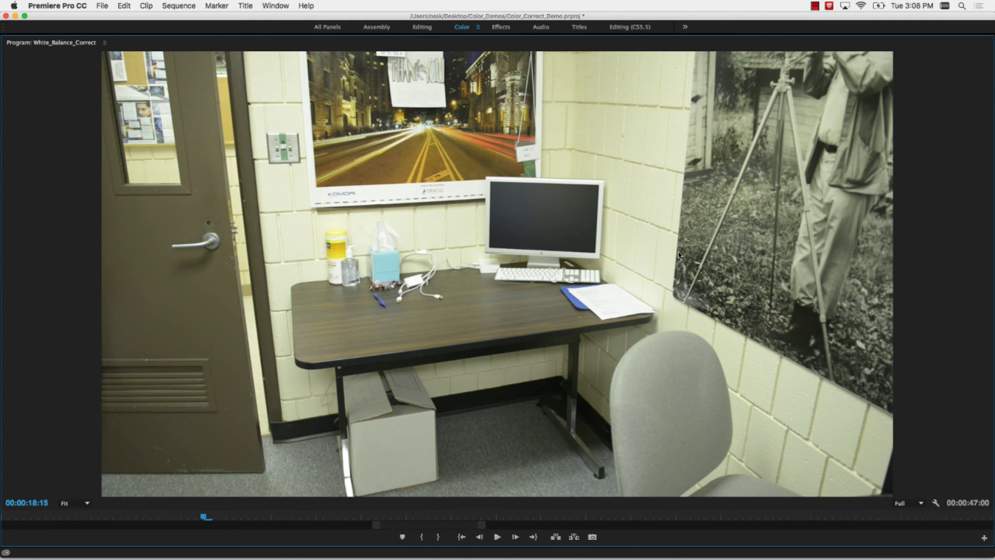
{"action": "key", "text": "k"}
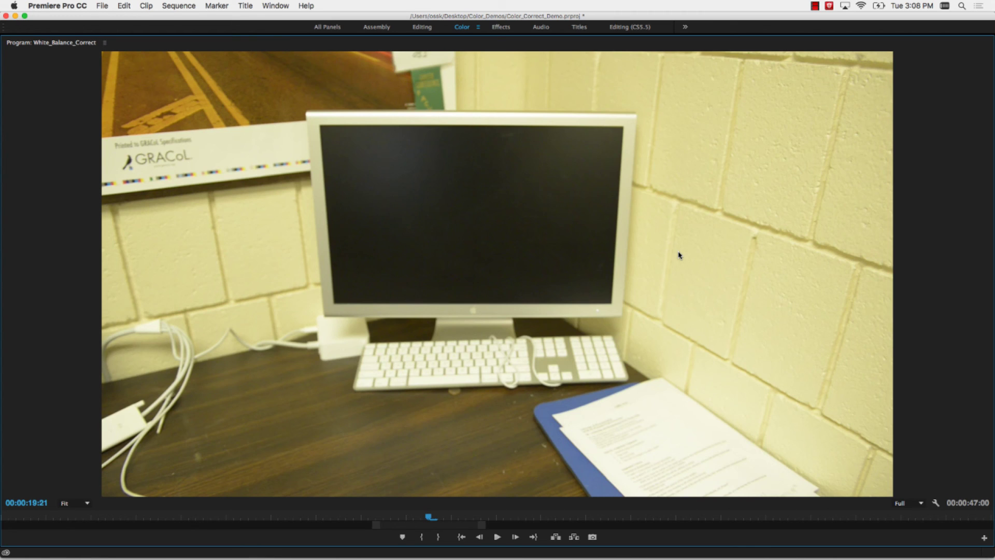
{"action": "key", "text": "j"}
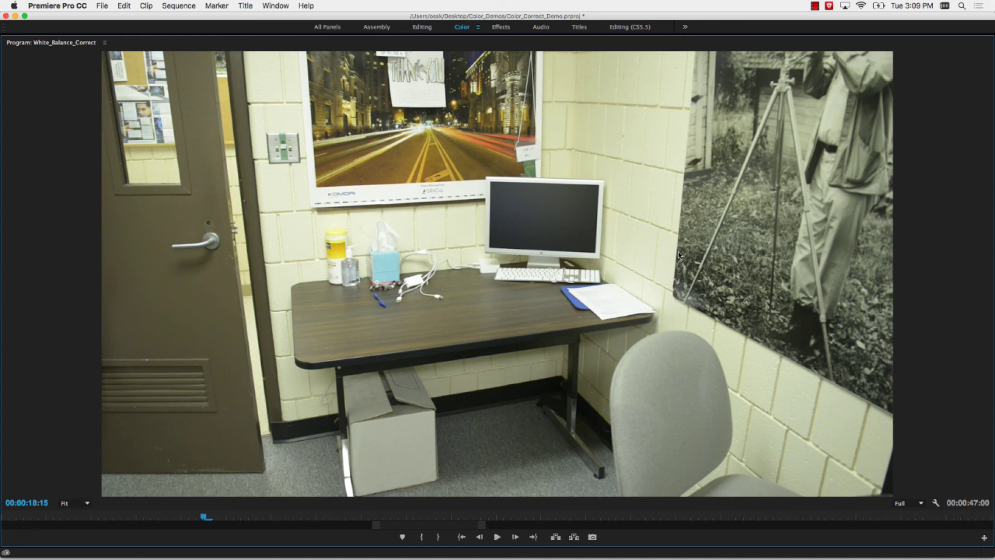
{"action": "key", "text": "space"}
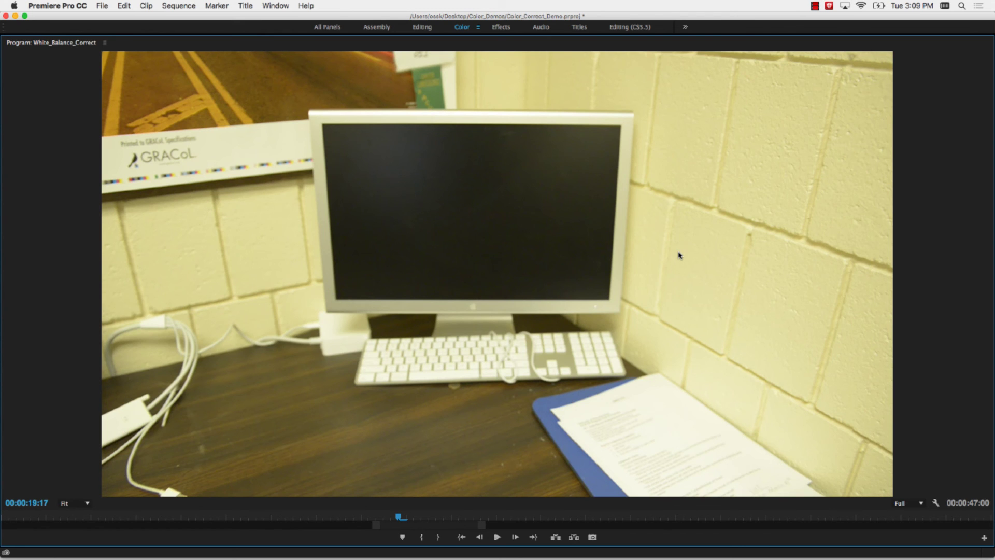
{"action": "key", "text": "j"}
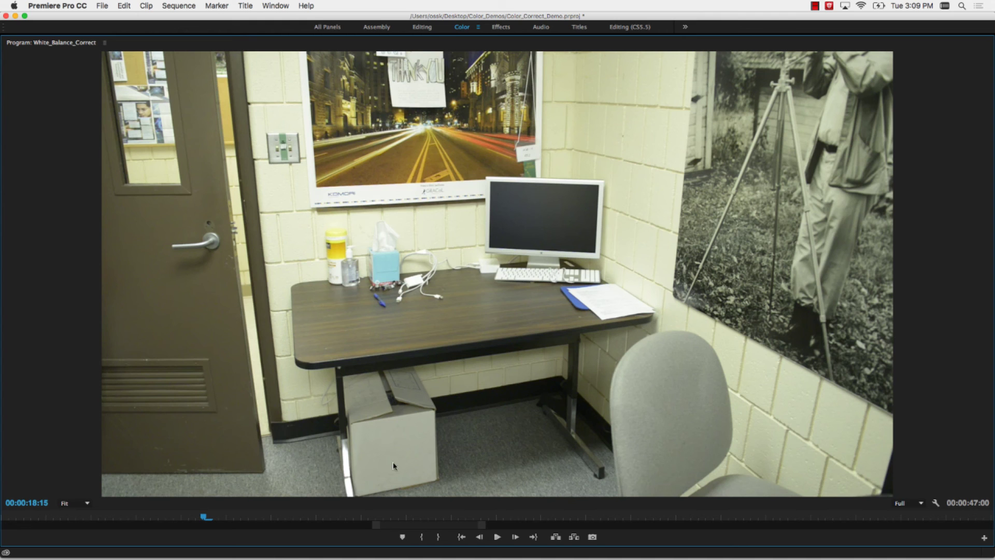
Magnify the Program monitor to 400% and examine the white objects on the desk, the papers and the poster's white border.
{"action": "left_click", "coordinate": [88, 502]}
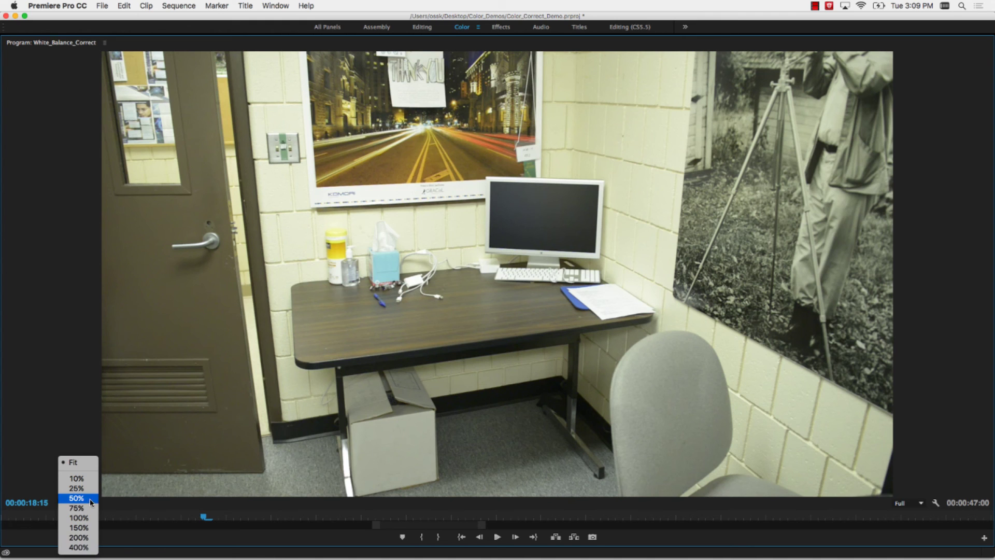
{"action": "left_click", "coordinate": [89, 547]}
{"action": "left_click_drag", "start_coordinate": [473, 526], "coordinate": [788, 526]}
{"action": "scroll", "coordinate": [865, 398], "scroll_direction": "down", "scroll_amount": 3}
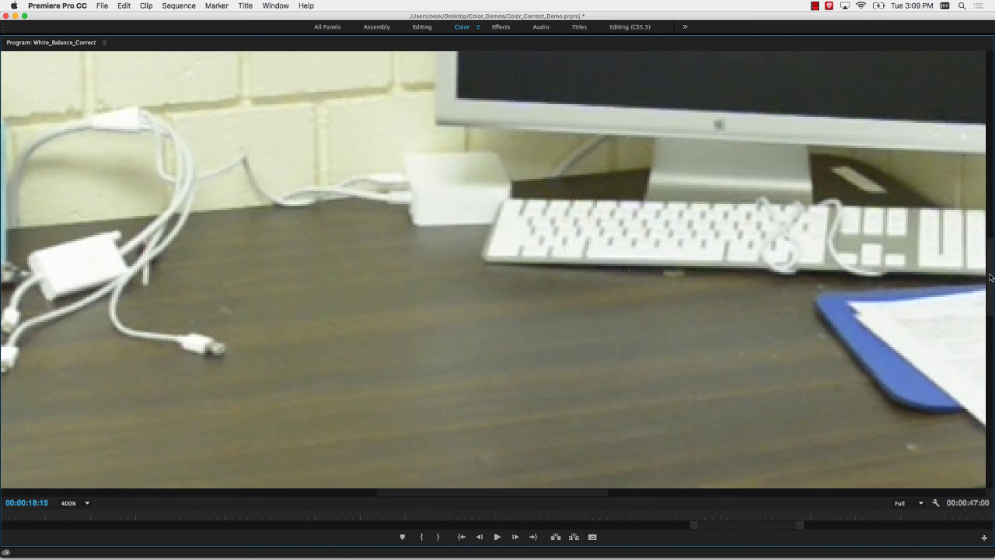
{"action": "left_click_drag", "start_coordinate": [591, 493], "coordinate": [709, 495]}
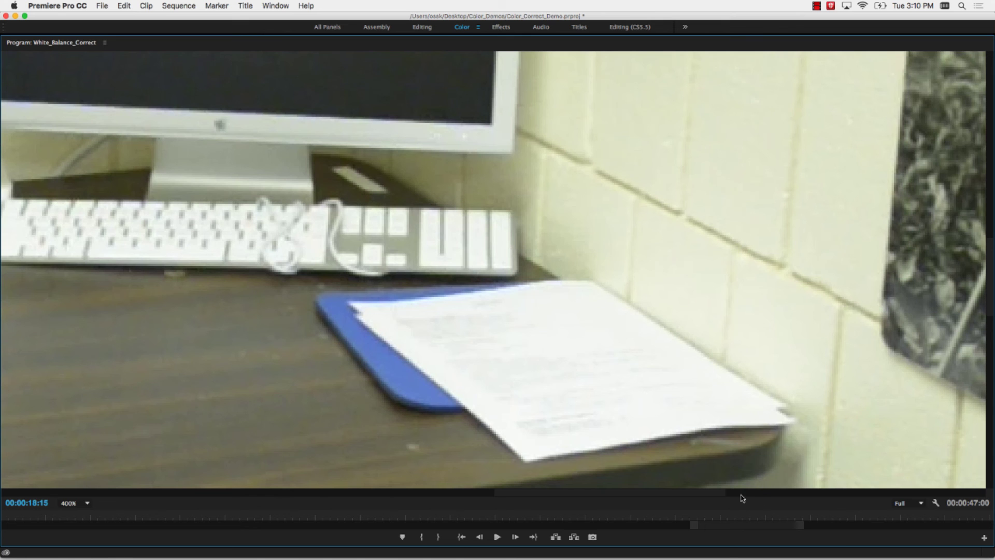
{"action": "left_click_drag", "start_coordinate": [723, 493], "coordinate": [478, 490]}
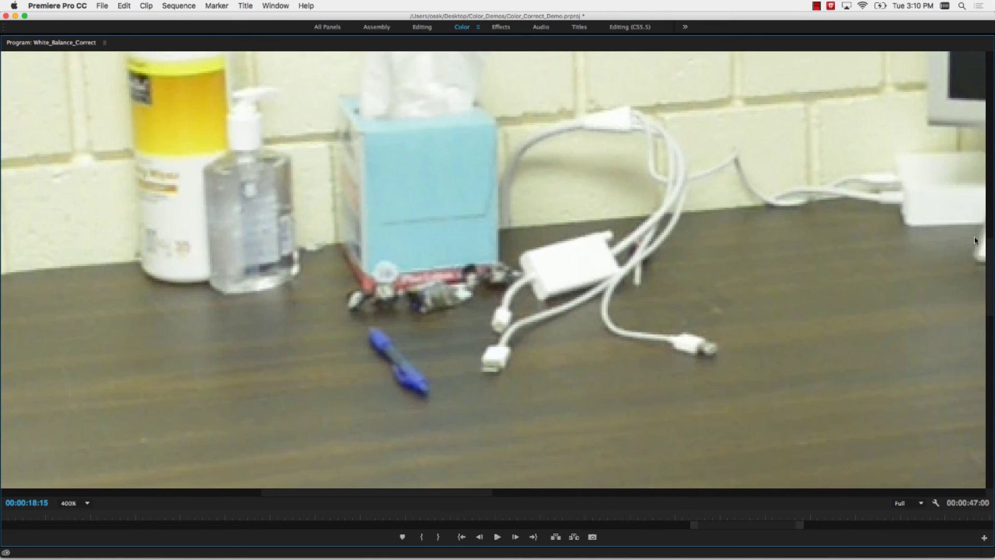
{"action": "left_click_drag", "start_coordinate": [988, 264], "coordinate": [992, 180]}
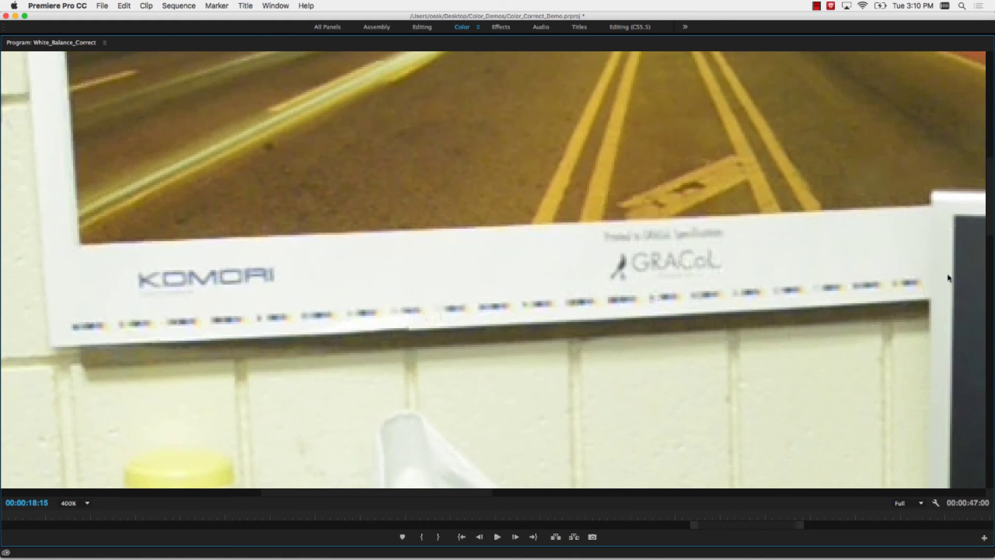
Step the playhead back to 00:00:18:13 and return the Program monitor to Fit magnification and its normal panel size.
{"action": "key", "text": "Left"}
{"action": "key", "text": "Left"}
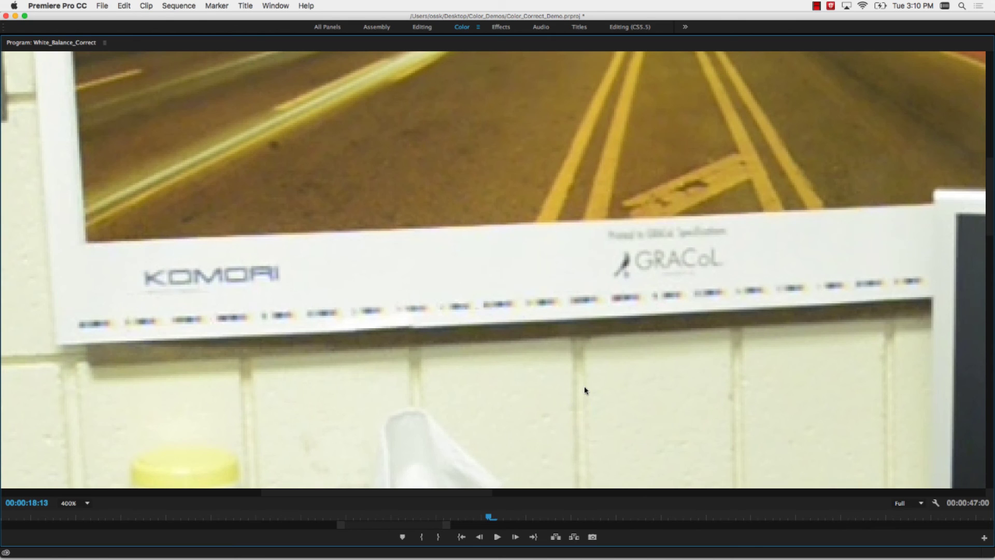
{"action": "left_click", "coordinate": [84, 503]}
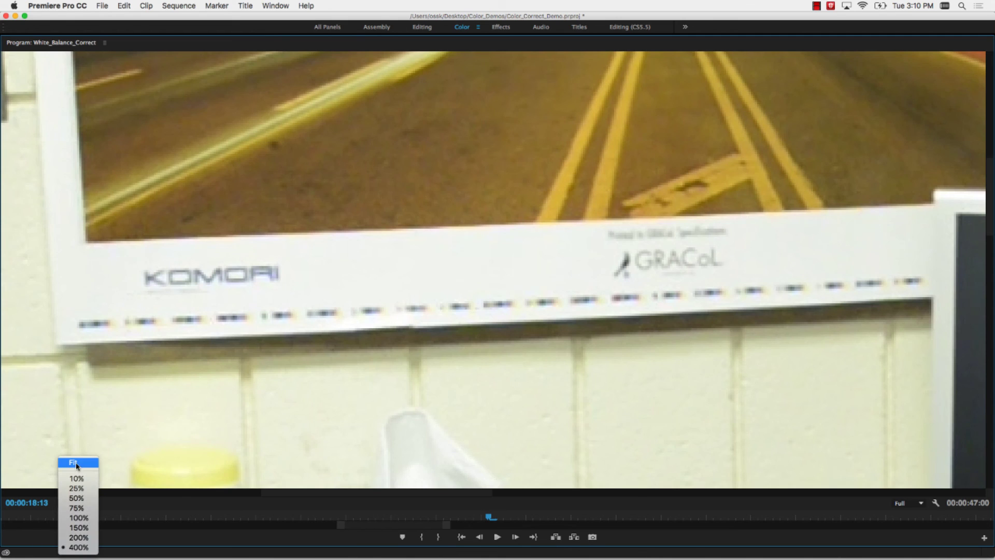
{"action": "left_click", "coordinate": [77, 466]}
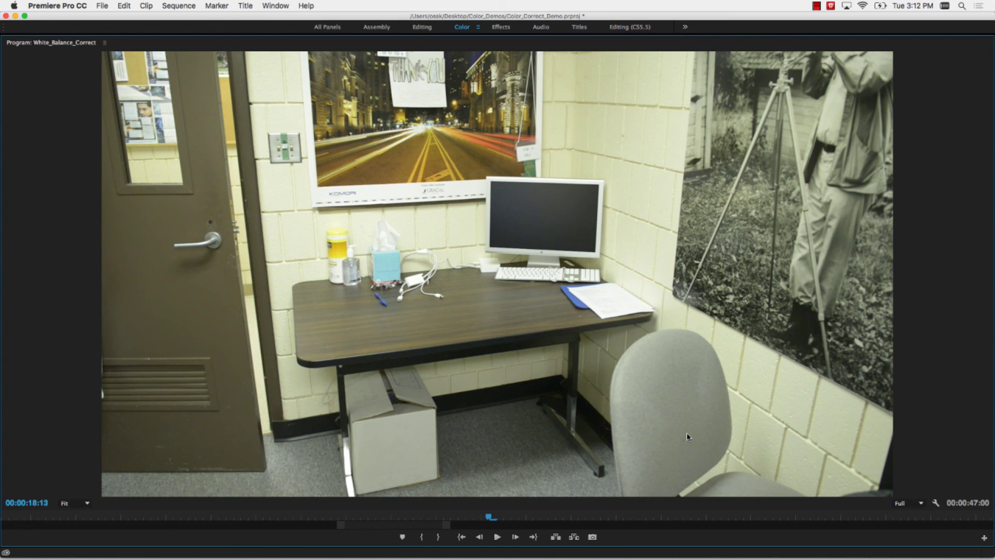
{"action": "key", "text": "grave"}
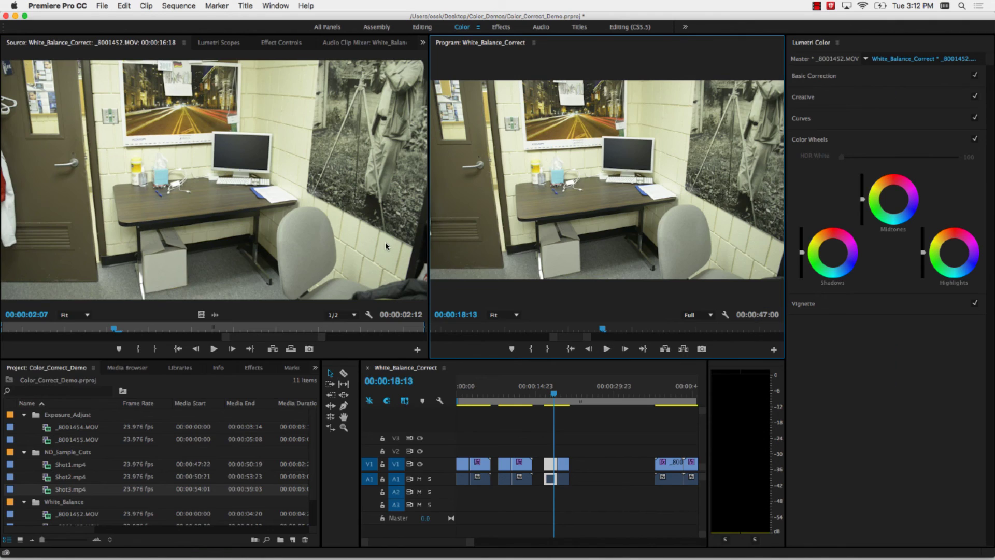
Show the Lumetri Scopes and replace the Waveform (RGB) display with Parade (RGB) alone.
{"action": "left_click", "coordinate": [174, 132]}
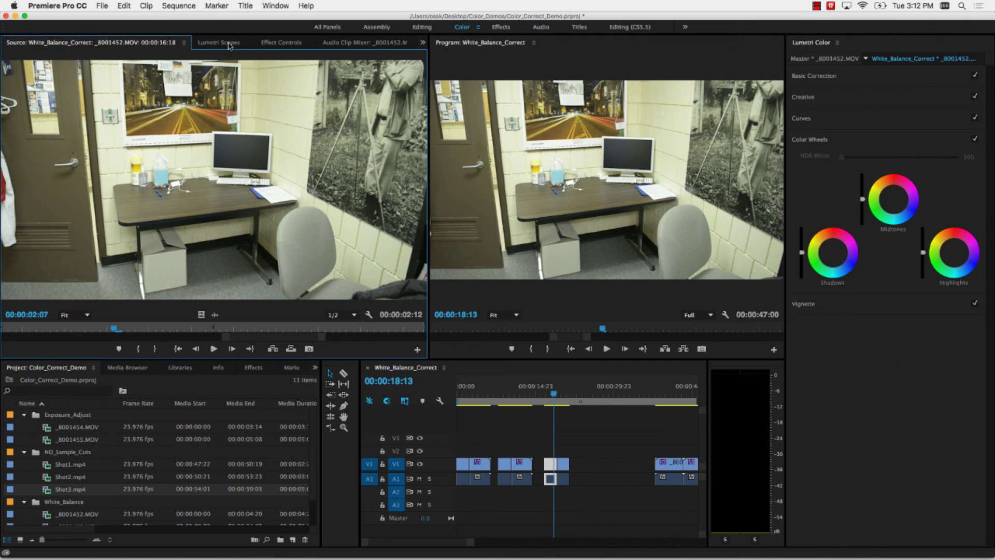
{"action": "left_click", "coordinate": [229, 44]}
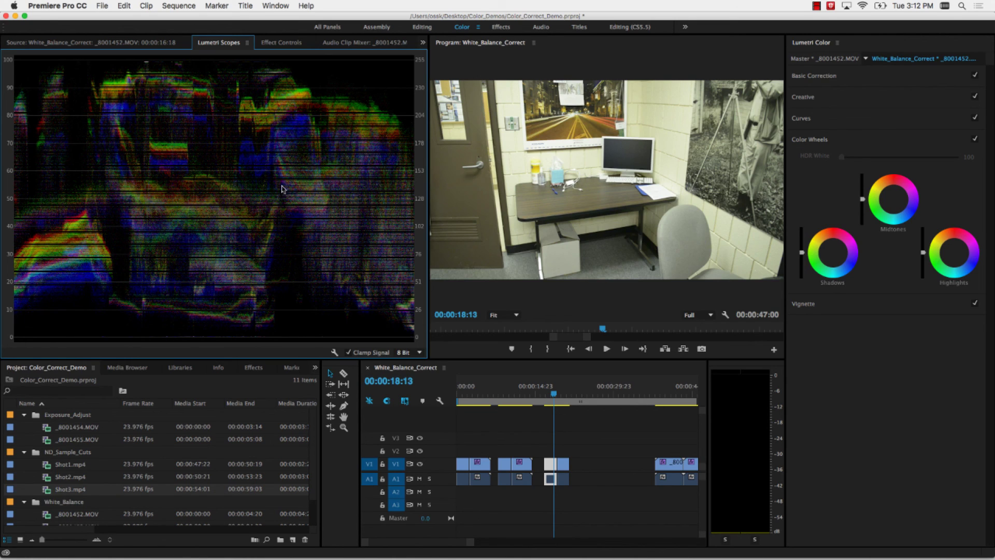
{"action": "right_click", "coordinate": [181, 148]}
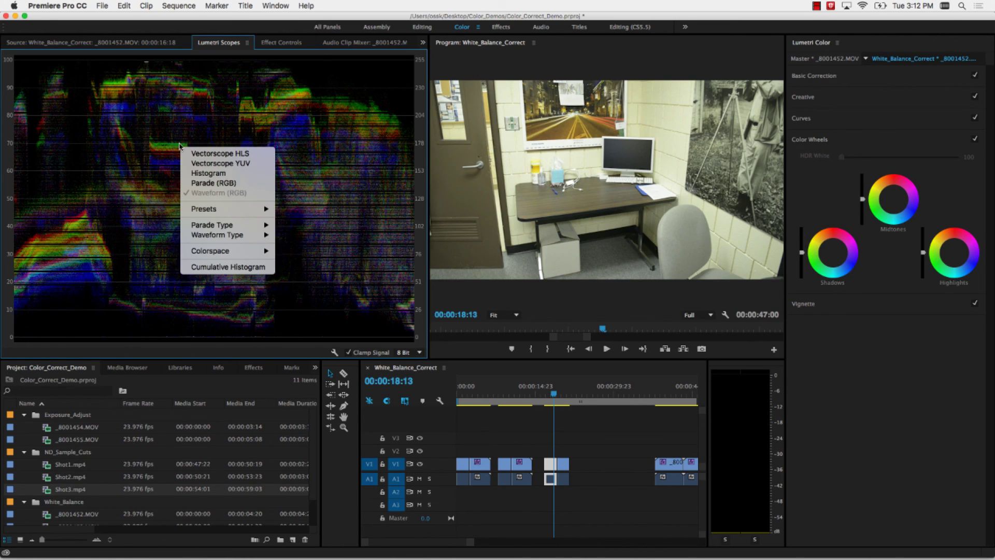
{"action": "left_click", "coordinate": [208, 184]}
{"action": "right_click", "coordinate": [114, 156]}
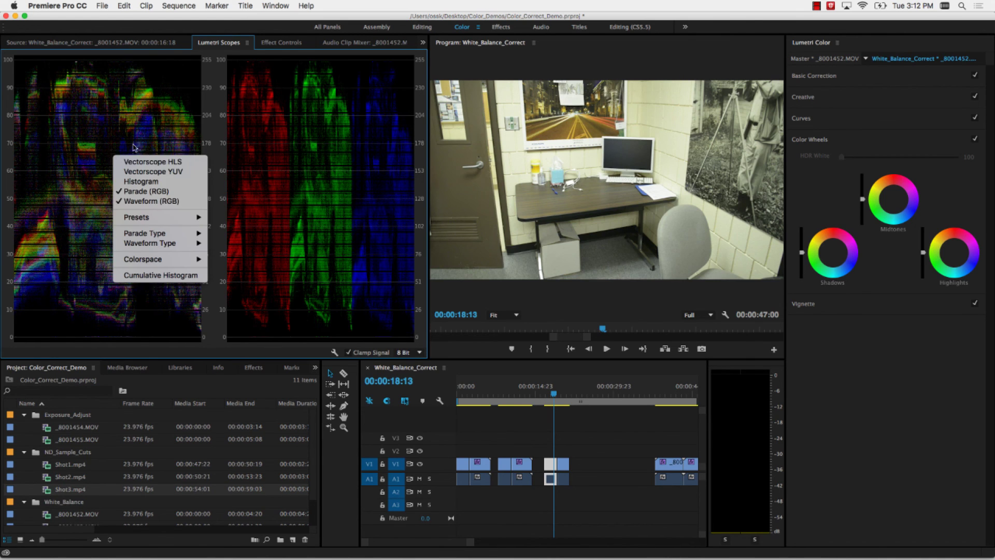
{"action": "left_click", "coordinate": [152, 202]}
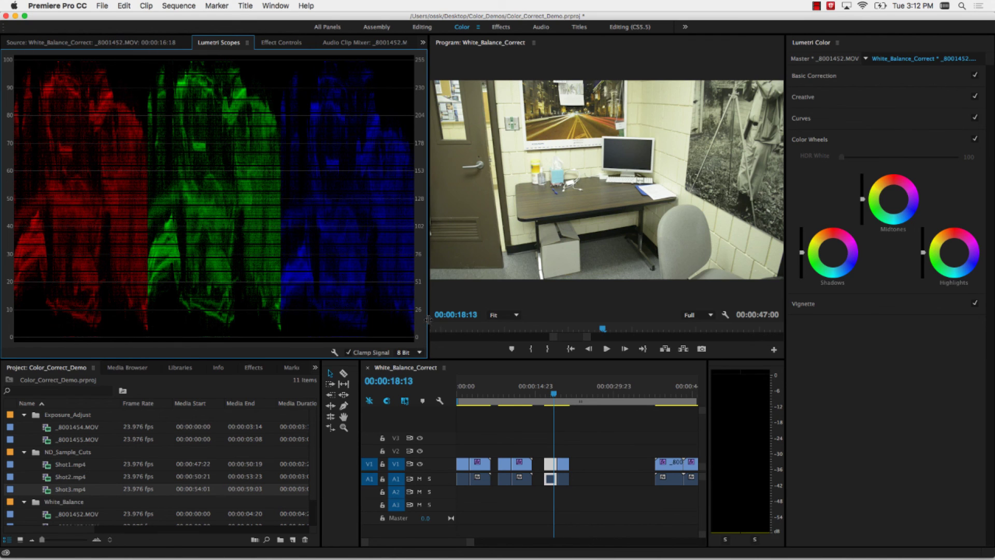
Enlarge the Lumetri Scopes panel in width and height, shrinking the Program monitor and the timeline area.
{"action": "left_click_drag", "start_coordinate": [428, 319], "coordinate": [526, 318]}
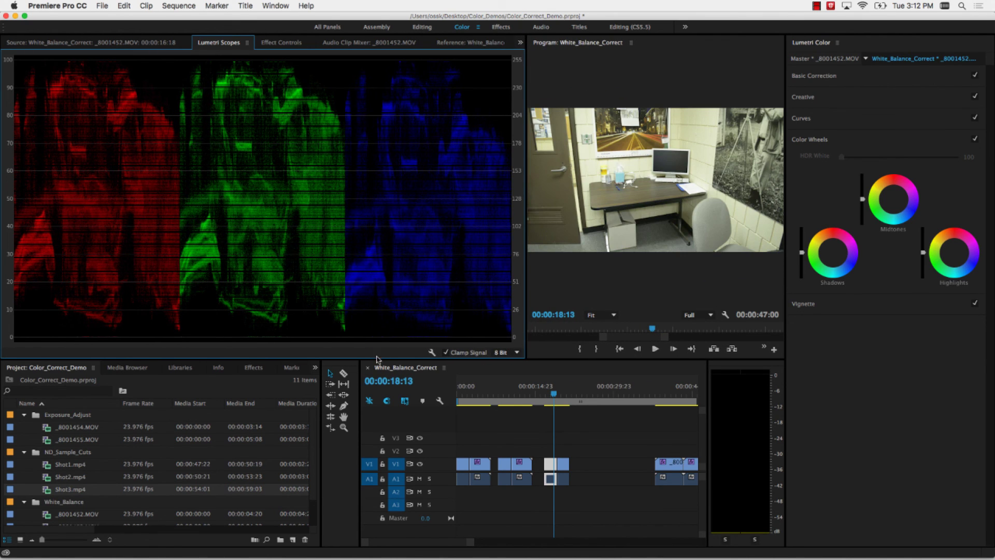
{"action": "left_click_drag", "start_coordinate": [377, 358], "coordinate": [377, 421]}
{"action": "left_click_drag", "start_coordinate": [527, 298], "coordinate": [634, 296]}
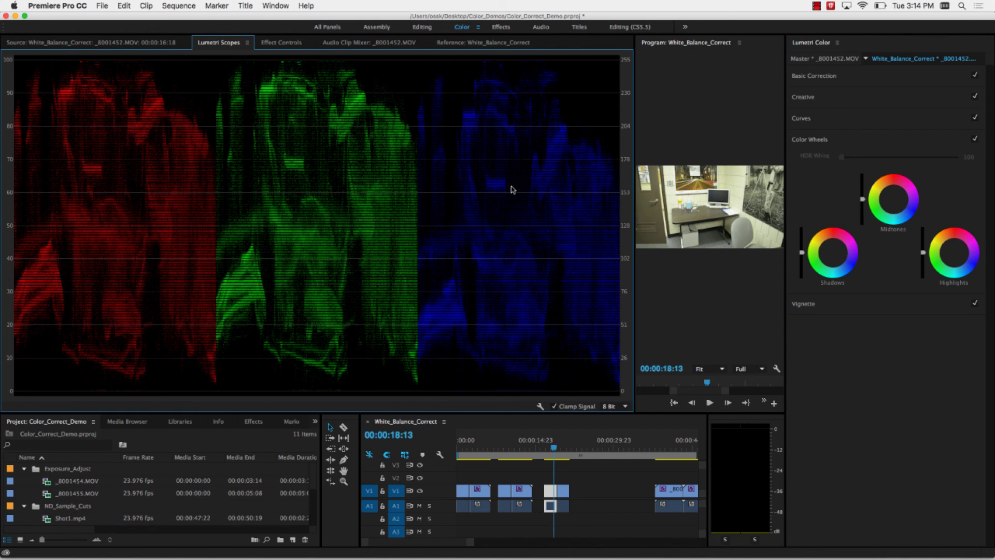
Save the project and examine the office shot in the maximized Program monitor before restoring the panel layout.
{"action": "key", "text": "super+s"}
{"action": "left_click", "coordinate": [689, 304]}
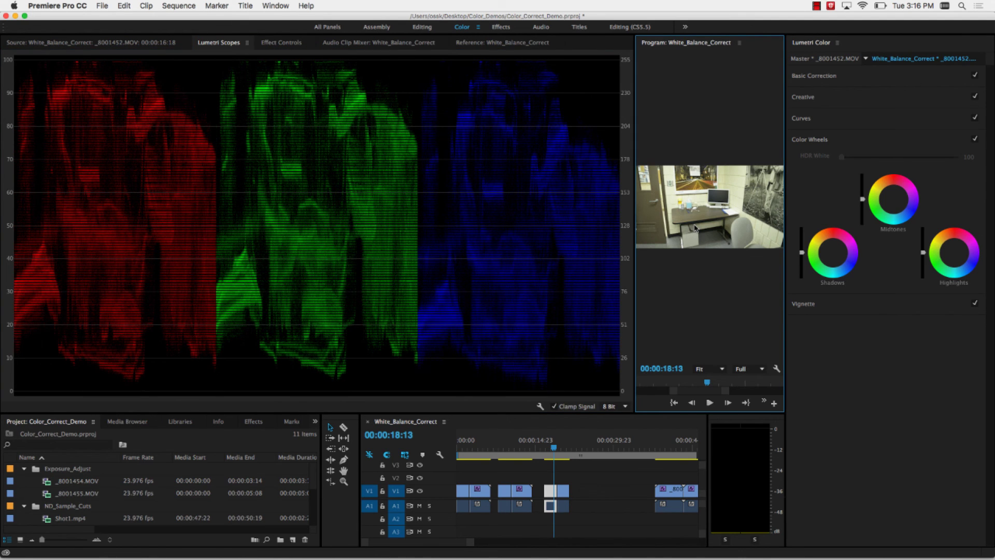
{"action": "key", "text": "grave"}
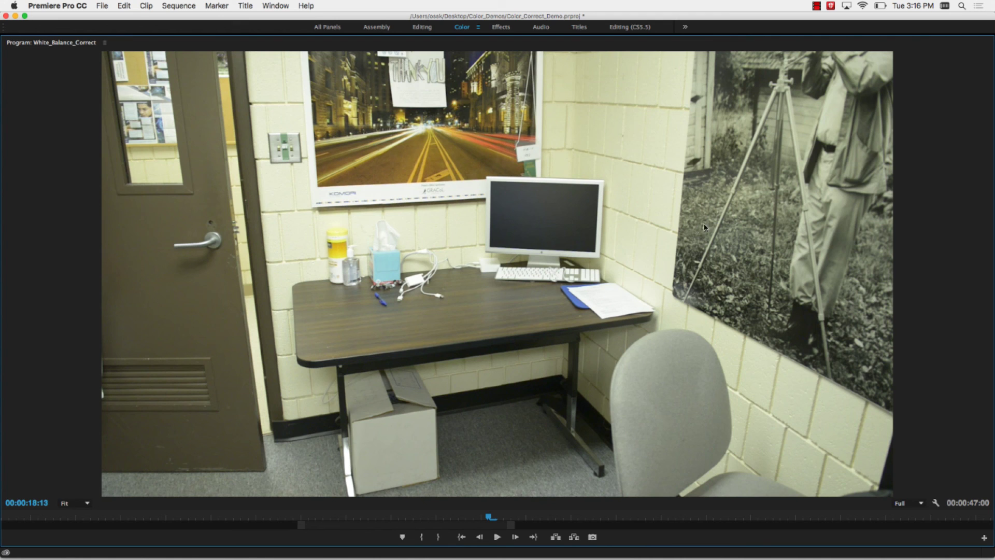
{"action": "key", "text": "grave"}
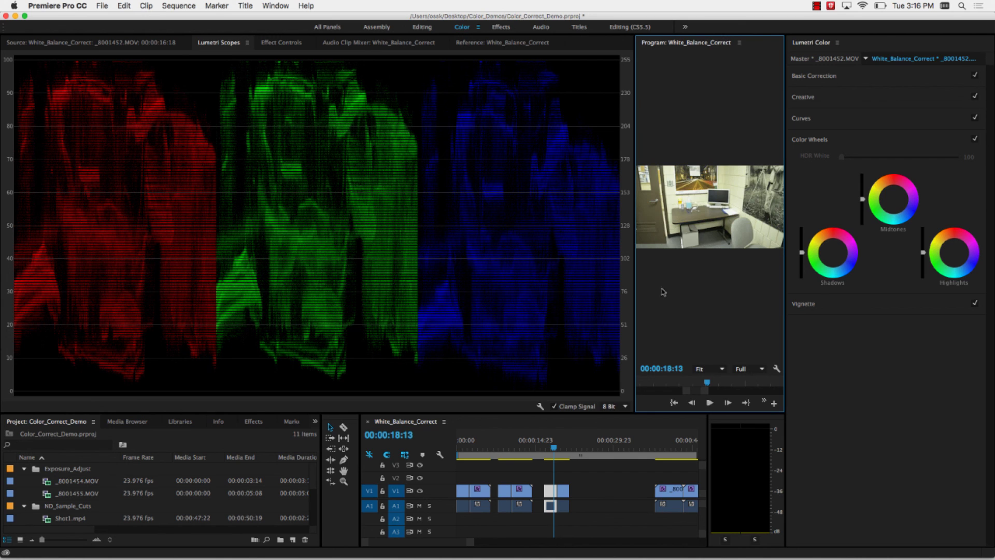
Select the clip under the playhead and narrow the Lumetri Scopes so that the Program monitor becomes much wider.
{"action": "left_click", "coordinate": [552, 491]}
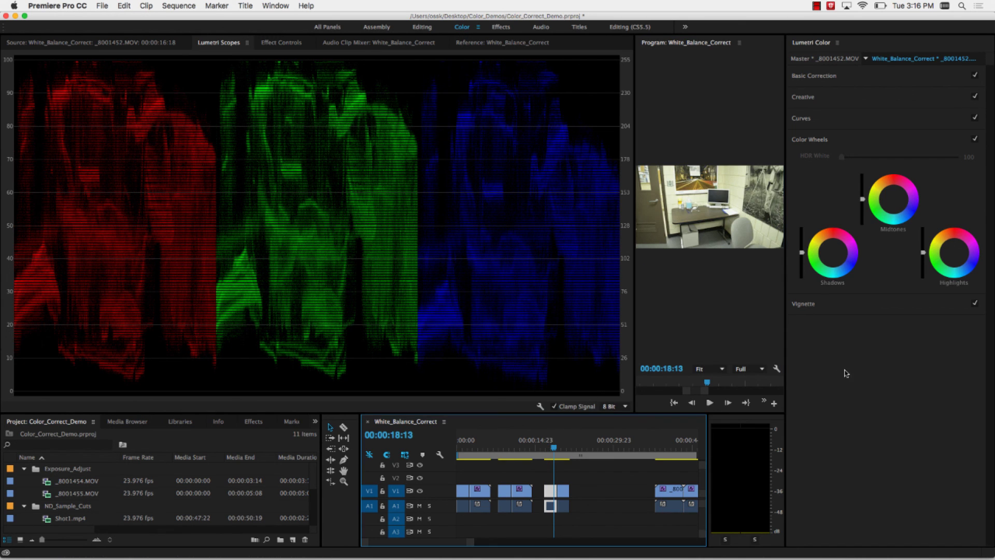
{"action": "left_click", "coordinate": [845, 374]}
{"action": "left_click_drag", "start_coordinate": [635, 270], "coordinate": [303, 266]}
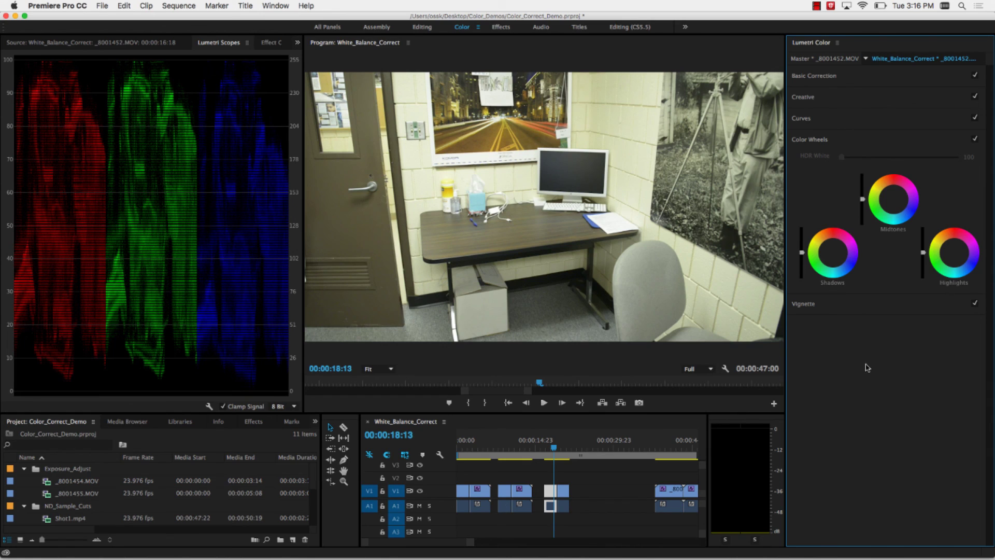
Try lowering Exposure to -2.7 in Basic Correction, reset it to default, and try lowering Highlights.
{"action": "left_click", "coordinate": [815, 77]}
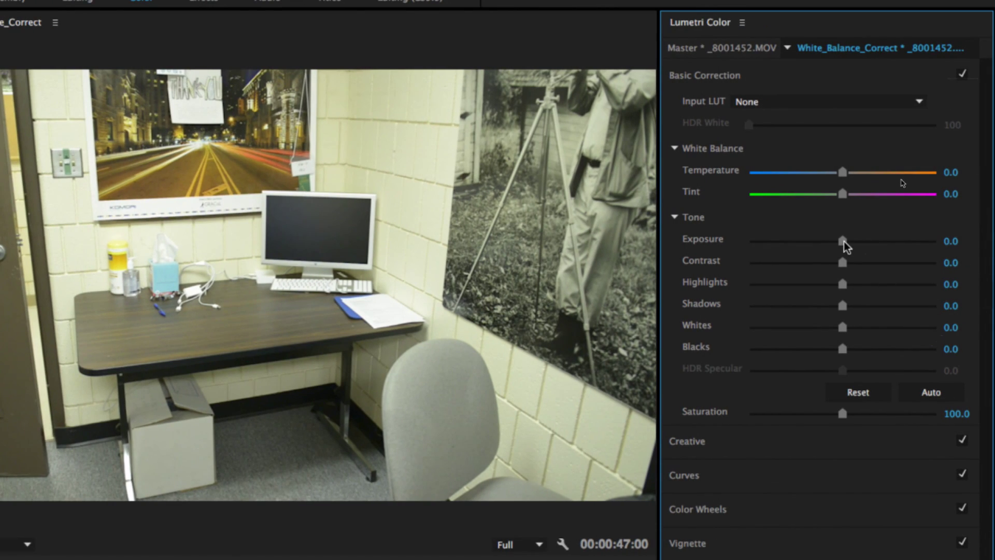
{"action": "left_click_drag", "start_coordinate": [844, 243], "coordinate": [793, 244]}
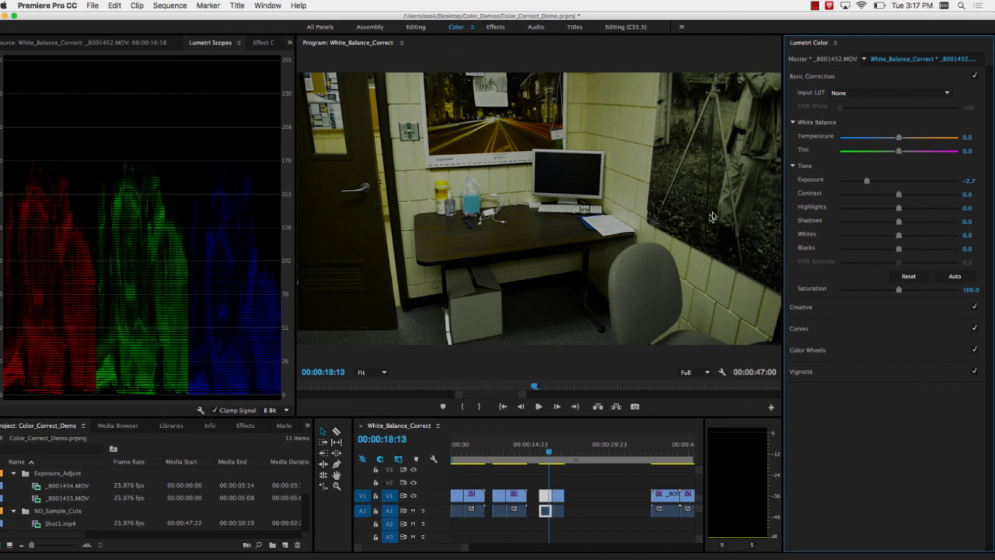
{"action": "double_click", "coordinate": [869, 181]}
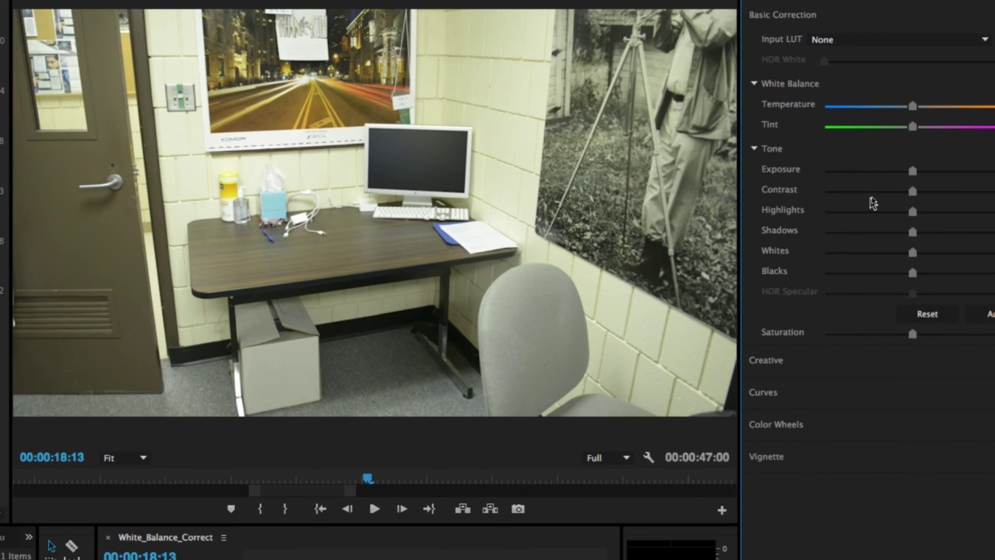
{"action": "left_click_drag", "start_coordinate": [913, 211], "coordinate": [785, 217]}
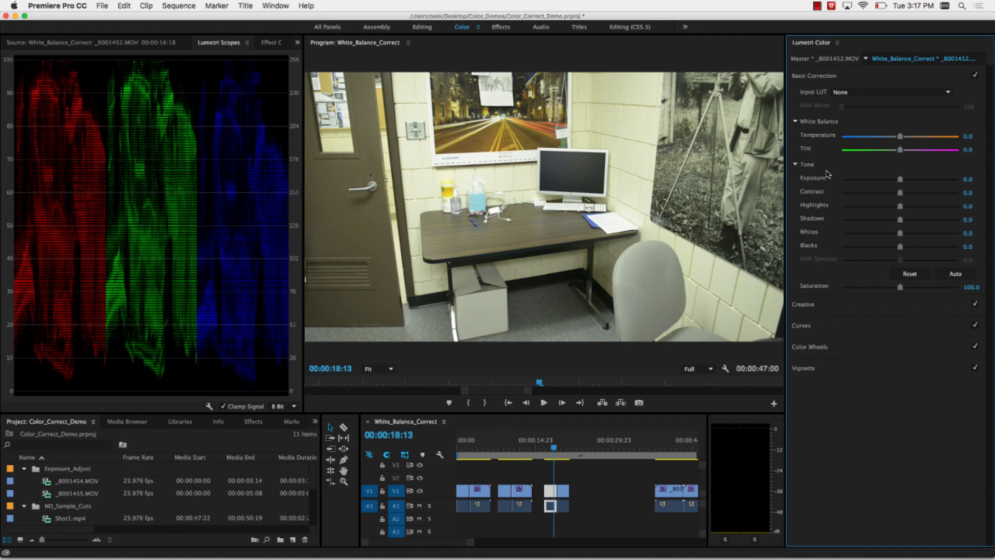
Adjust the Color Wheels luminance: lower the Highlights, raise the Shadows slightly, and lower the Midtones slightly.
{"action": "left_click", "coordinate": [832, 349]}
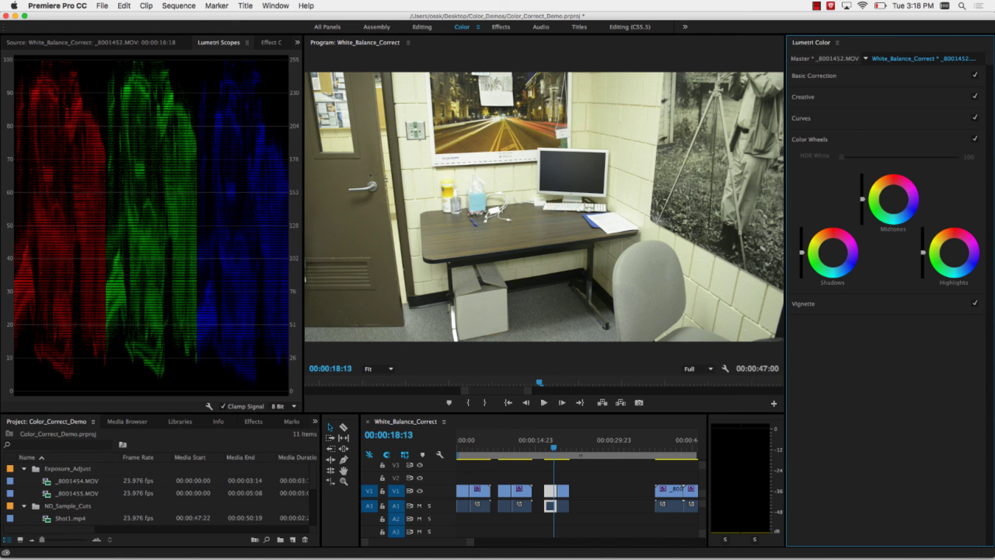
{"action": "mouse_move", "coordinate": [924, 253]}
{"action": "left_mouse_down"}
{"action": "mouse_move", "coordinate": [923, 276]}
{"action": "mouse_move", "coordinate": [923, 268]}
{"action": "left_mouse_up"}
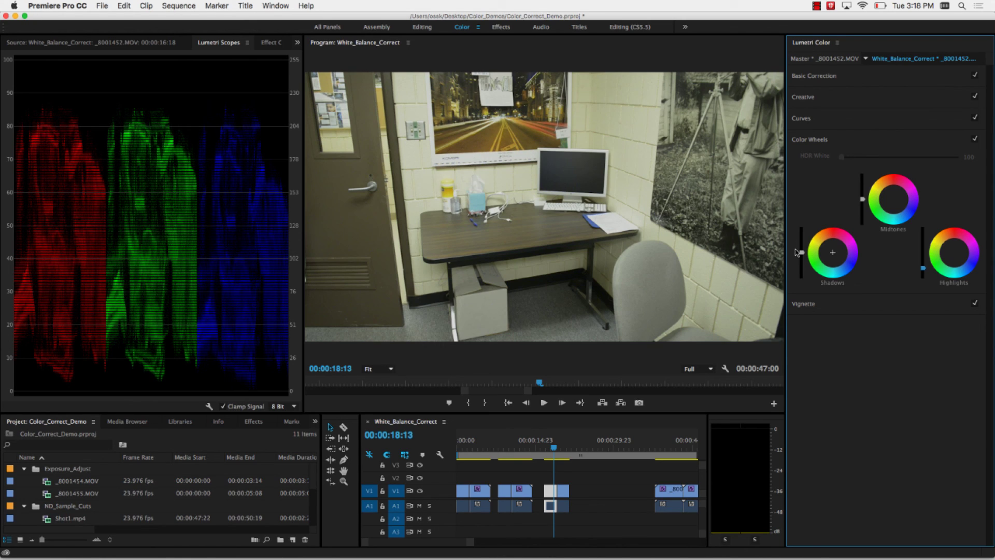
{"action": "left_click_drag", "start_coordinate": [802, 254], "coordinate": [802, 249]}
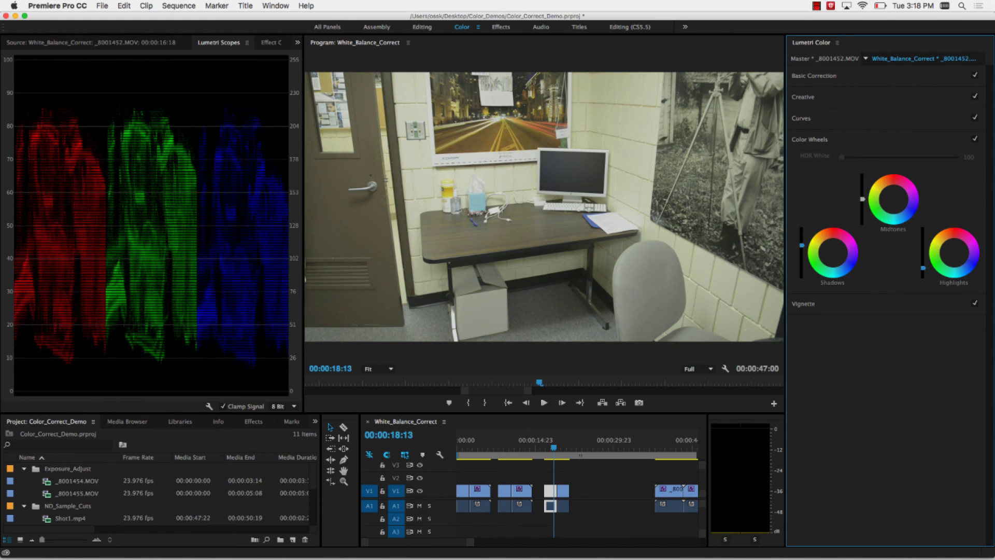
{"action": "left_click_drag", "start_coordinate": [863, 202], "coordinate": [863, 203]}
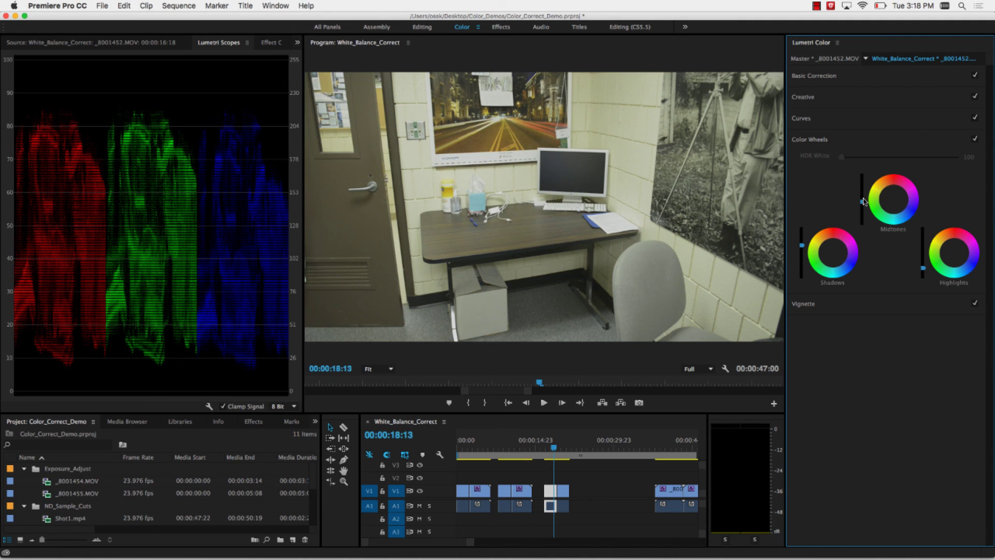
{"action": "left_click_drag", "start_coordinate": [862, 202], "coordinate": [863, 205]}
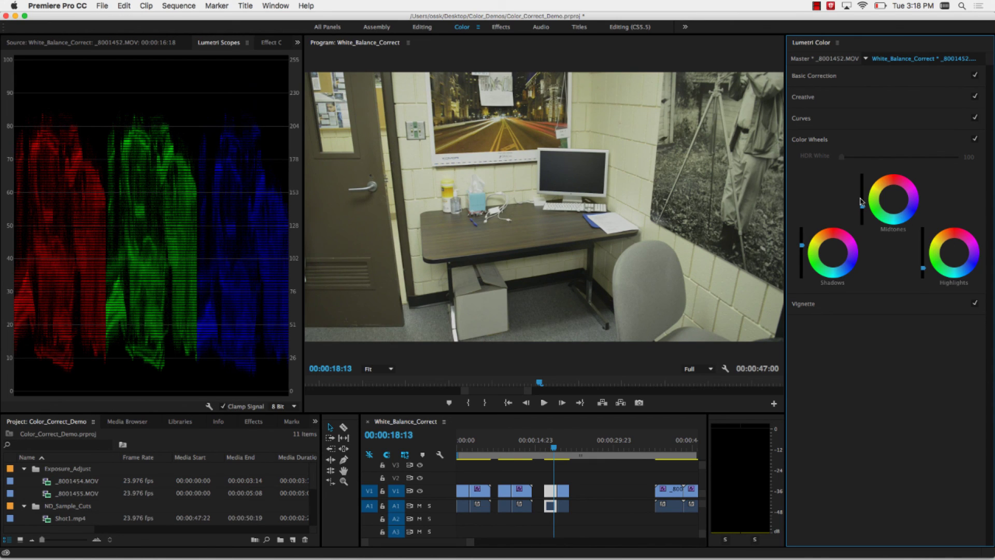
Compare the shot with the Color Wheels correction disabled and enabled, with the clip loaded in a widened Source monitor alongside.
{"action": "left_click", "coordinate": [976, 140]}
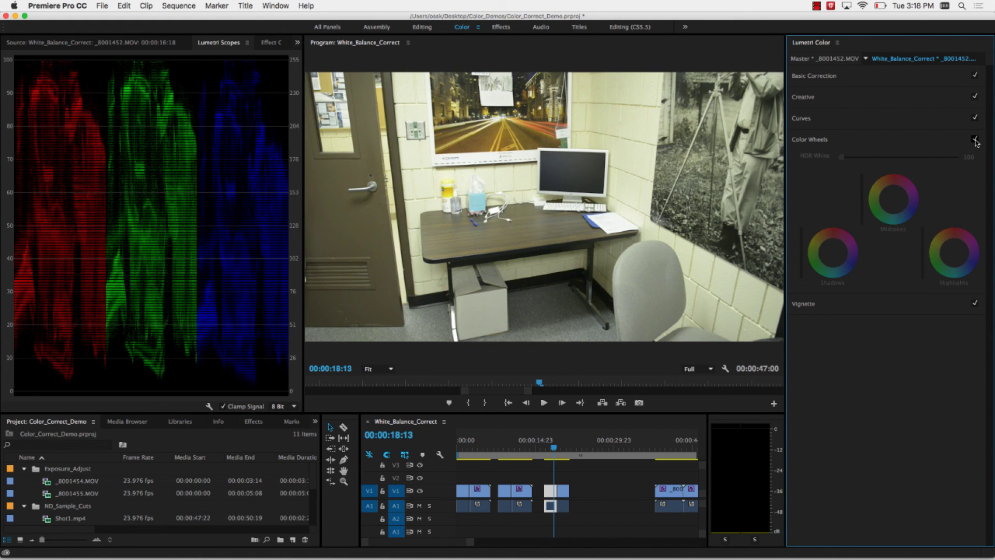
{"action": "left_click", "coordinate": [975, 140]}
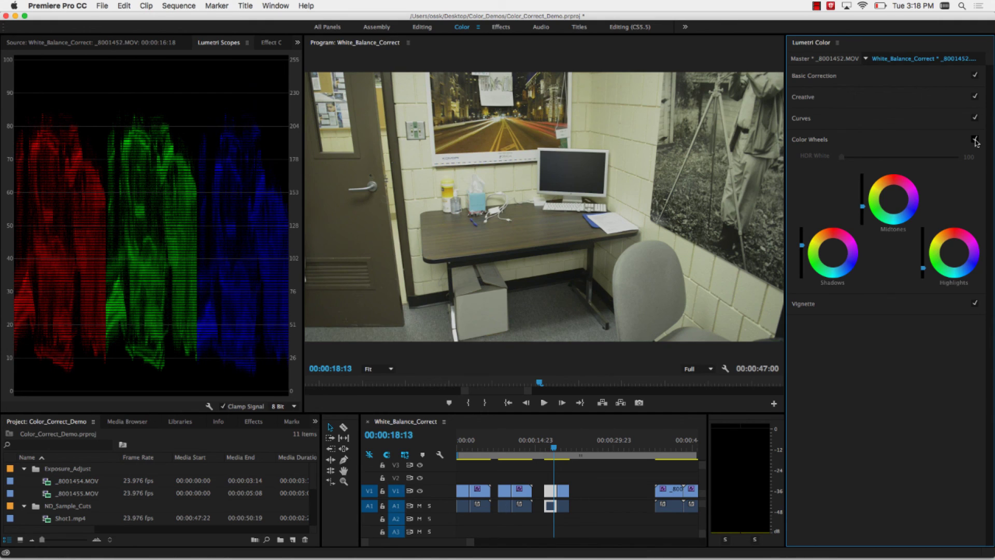
{"action": "double_click", "coordinate": [551, 491]}
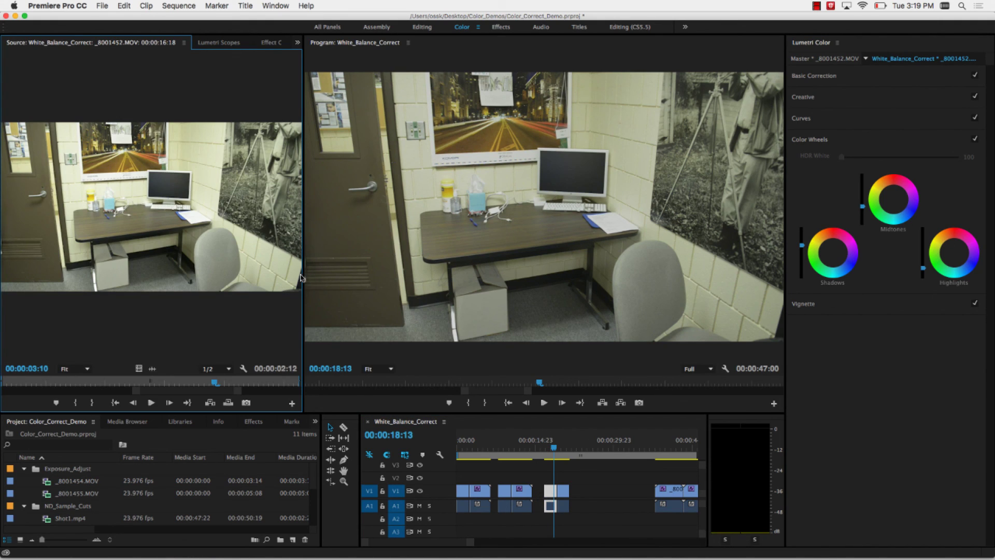
{"action": "left_click_drag", "start_coordinate": [305, 274], "coordinate": [377, 264]}
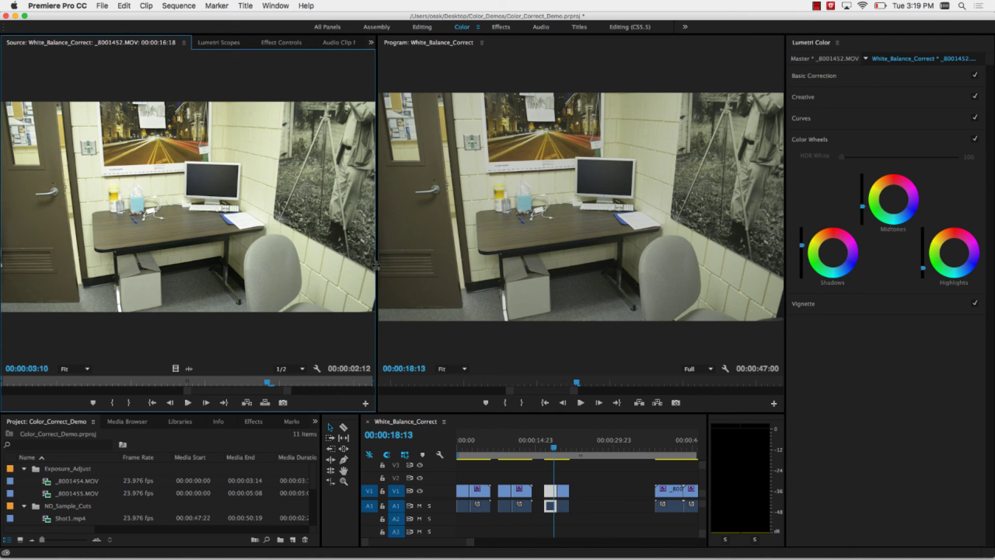
{"action": "left_click", "coordinate": [976, 141]}
{"action": "left_click", "coordinate": [976, 141]}
{"action": "left_click", "coordinate": [976, 140]}
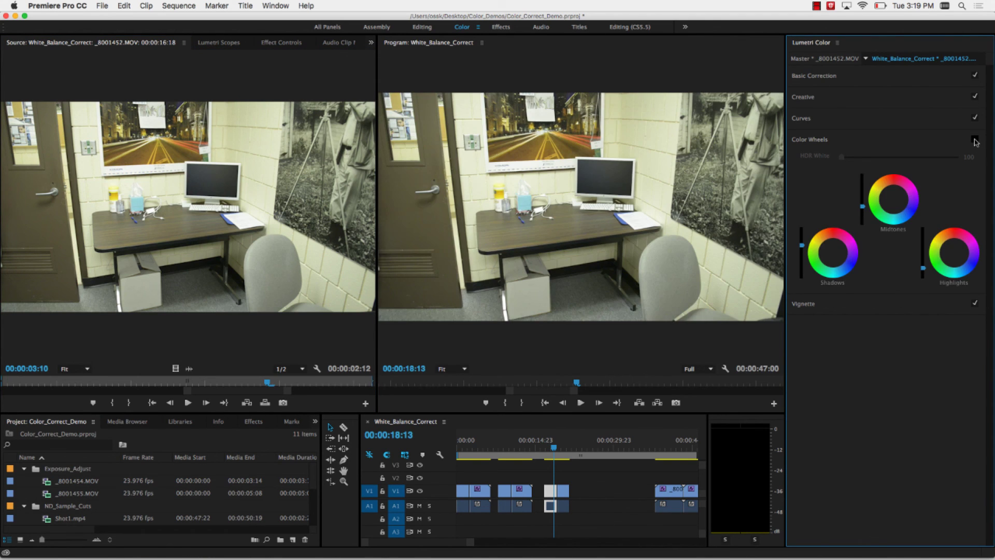
{"action": "left_click", "coordinate": [975, 140]}
{"action": "left_click", "coordinate": [976, 141]}
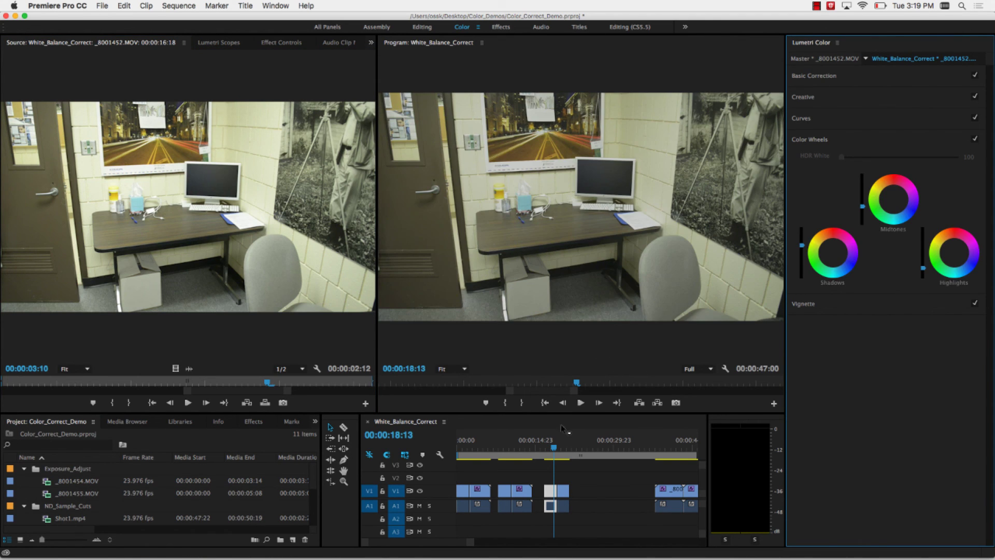
Reselect the clip under the playhead and show the Lumetri Scopes again in place of the Source monitor.
{"action": "left_click", "coordinate": [550, 496]}
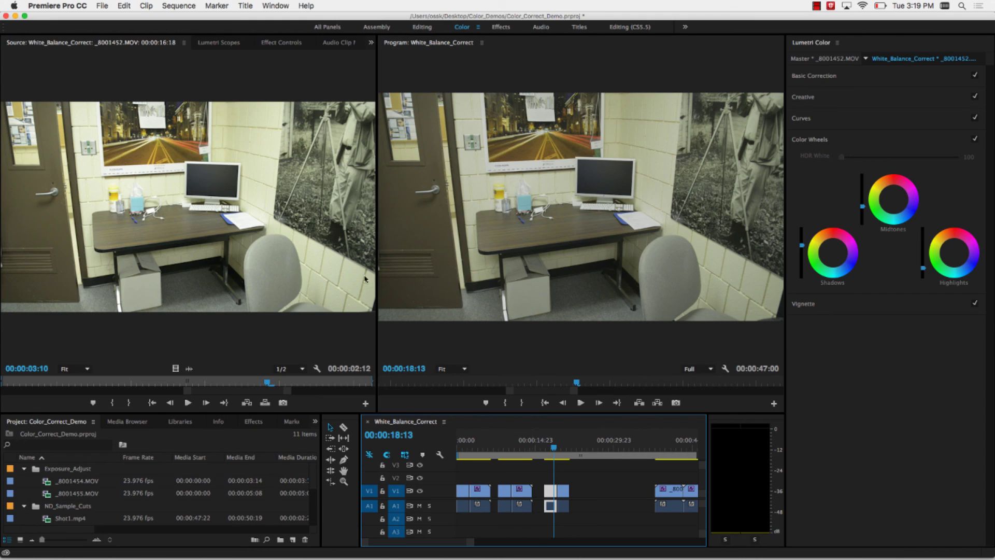
{"action": "left_click", "coordinate": [226, 47]}
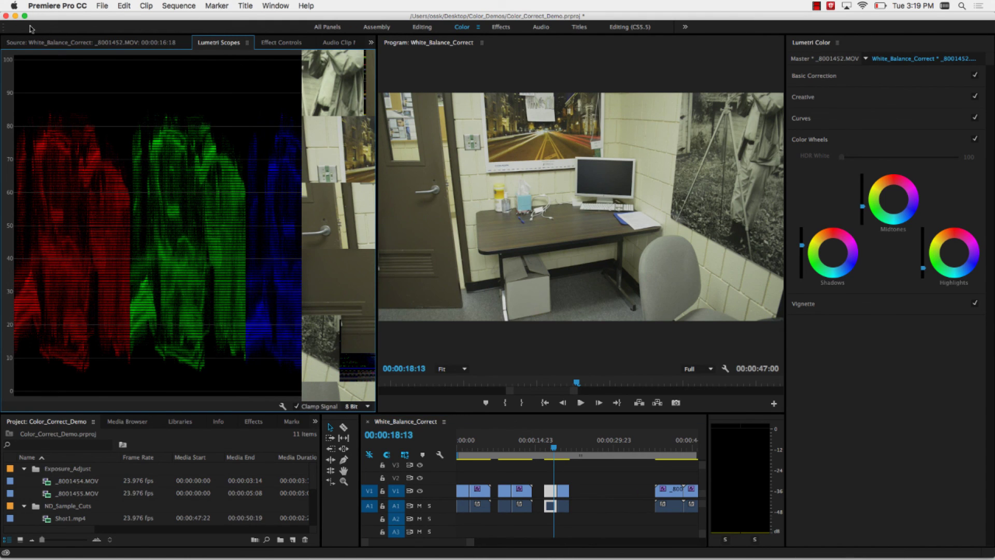
{"action": "left_click", "coordinate": [286, 43]}
{"action": "left_click", "coordinate": [227, 44]}
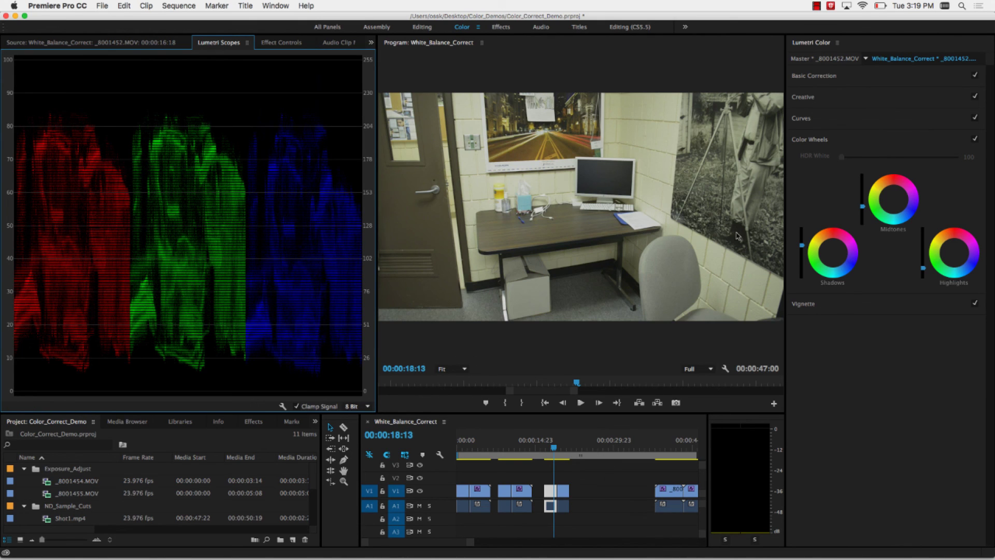
Expand Basic Correction with its White Balance and Tone groups to review their controls.
{"action": "left_click", "coordinate": [816, 77]}
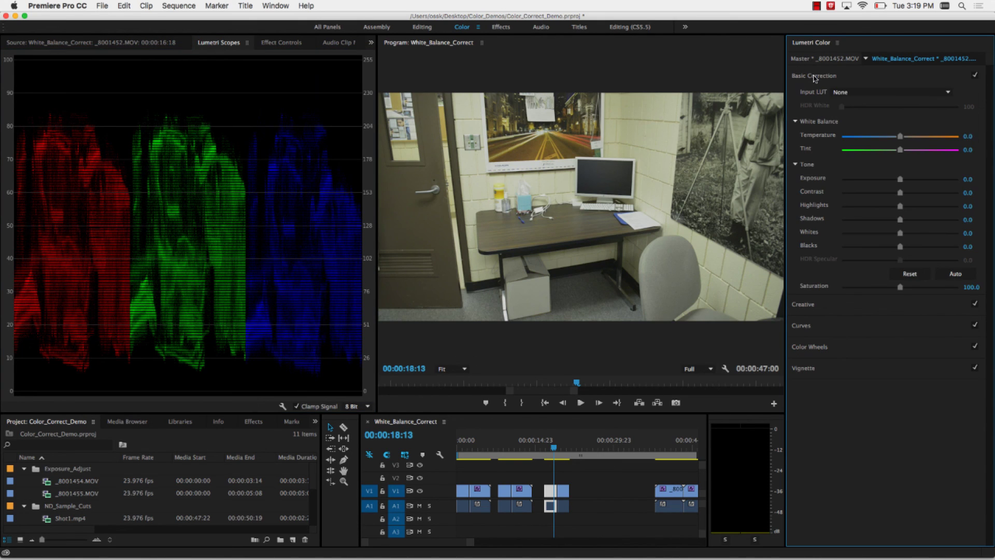
{"action": "left_click", "coordinate": [796, 121]}
{"action": "left_click", "coordinate": [795, 138]}
{"action": "left_click", "coordinate": [832, 80]}
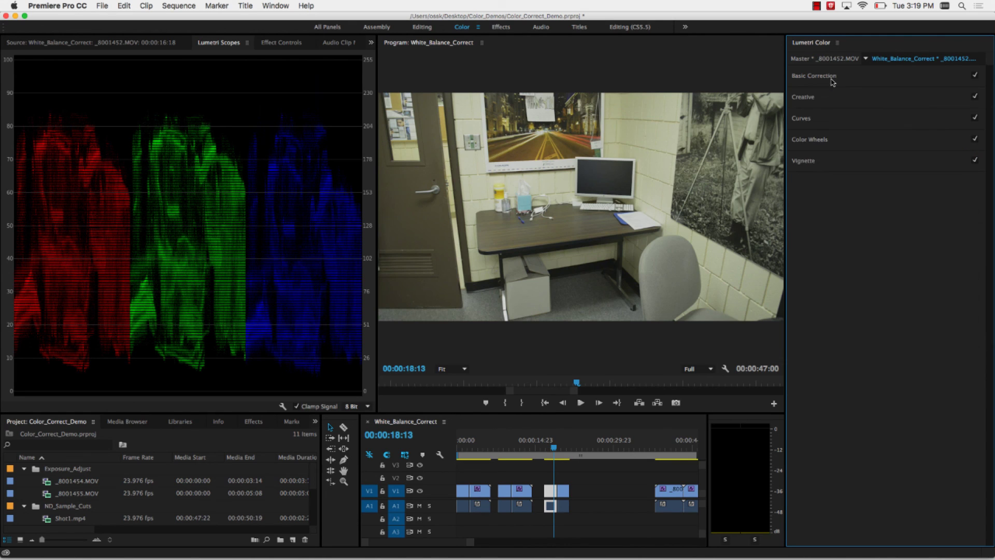
{"action": "left_click", "coordinate": [828, 75]}
{"action": "left_click", "coordinate": [795, 121]}
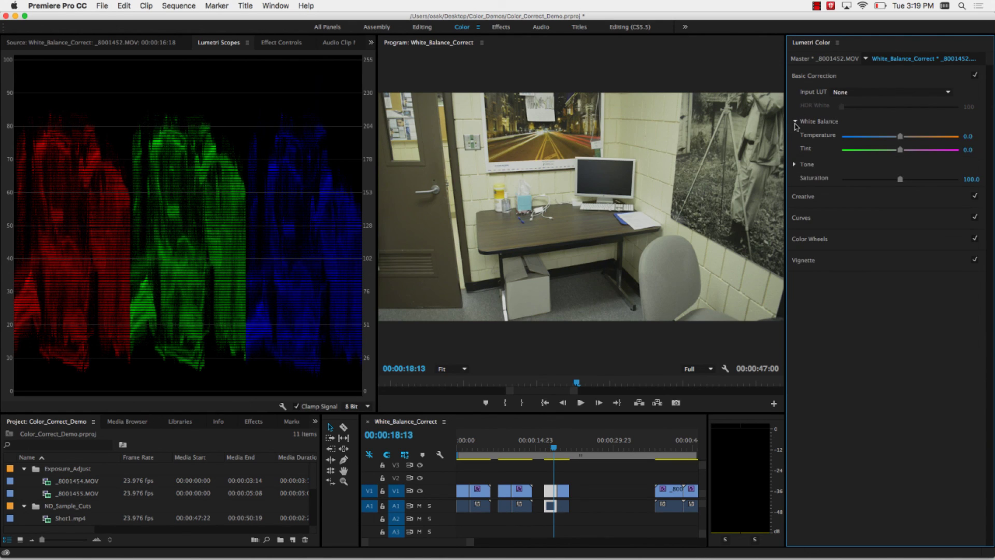
{"action": "left_click", "coordinate": [795, 165]}
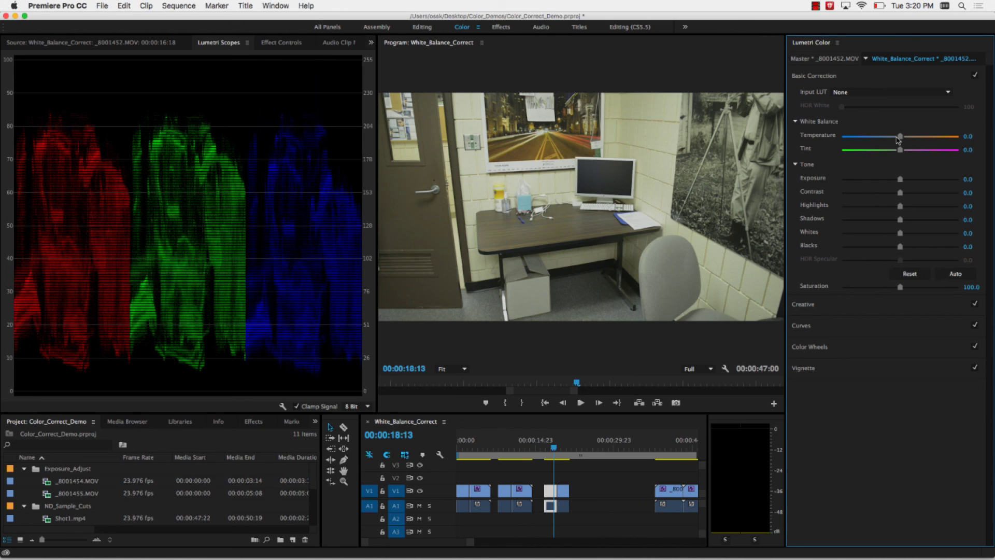
Open the Curves section and widen both the Lumetri Scopes and Lumetri Color panels, shrinking the Program monitor.
{"action": "left_click", "coordinate": [817, 327]}
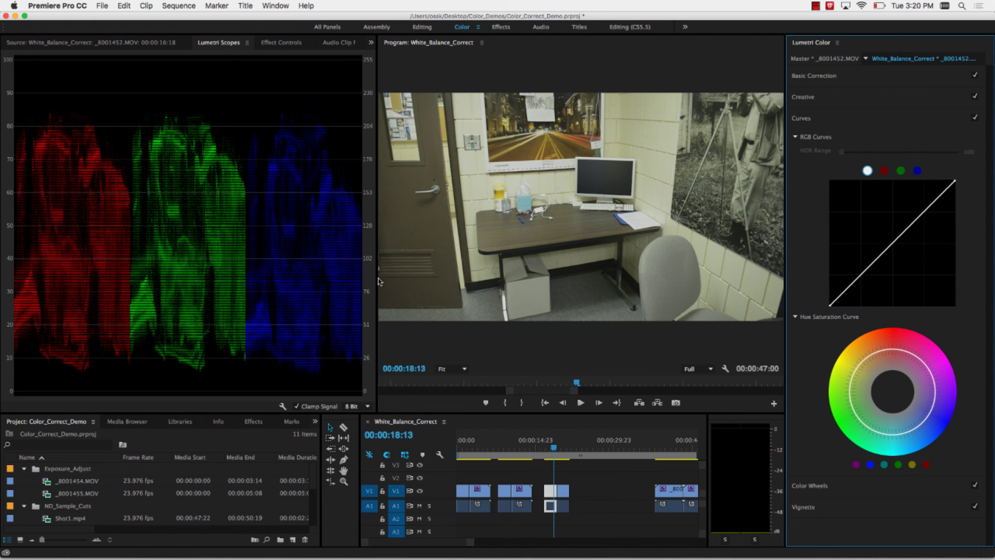
{"action": "left_click_drag", "start_coordinate": [377, 278], "coordinate": [441, 275]}
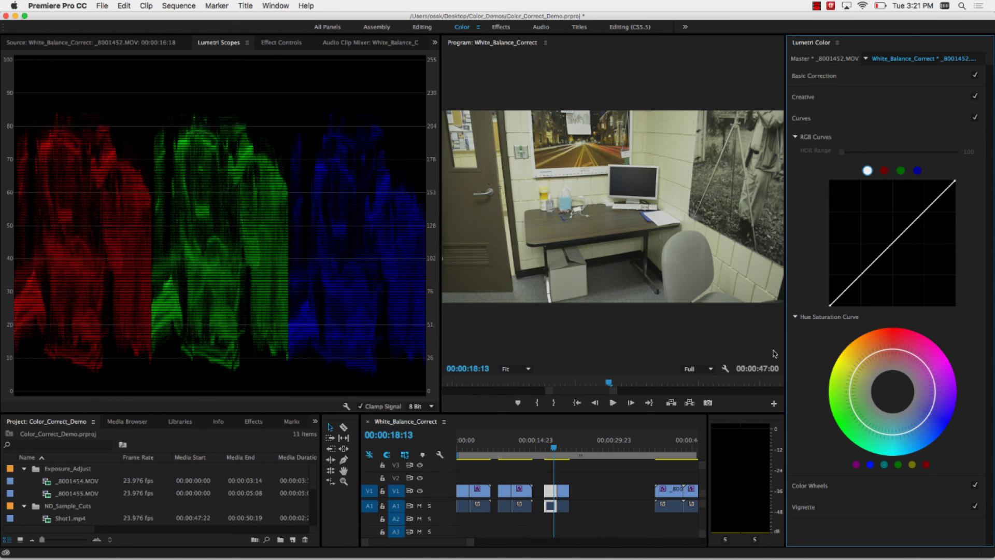
{"action": "left_click_drag", "start_coordinate": [786, 291], "coordinate": [711, 292]}
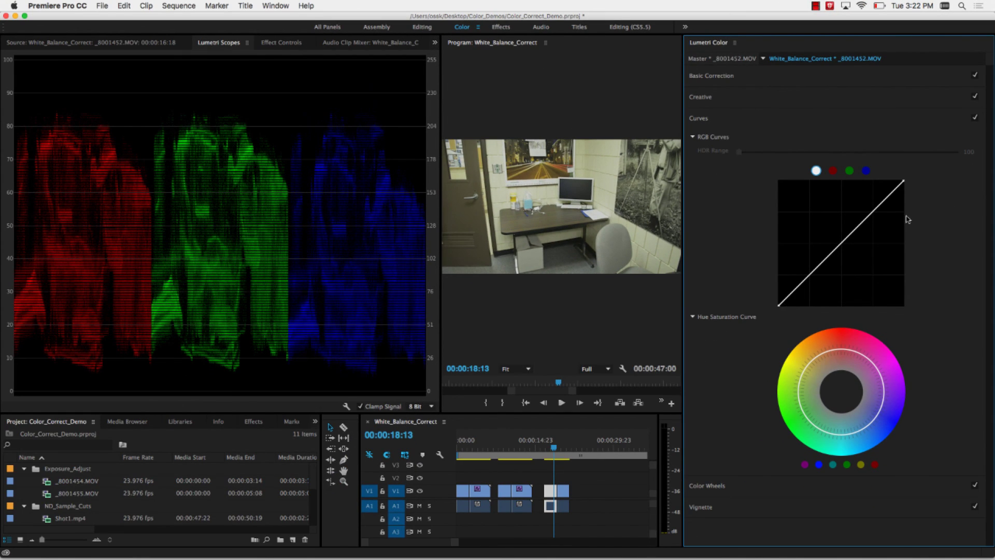
Shape the white RGB curve into a steep S with a raised upper point and a lowered lower point, and maximize the Program monitor.
{"action": "left_click", "coordinate": [871, 214]}
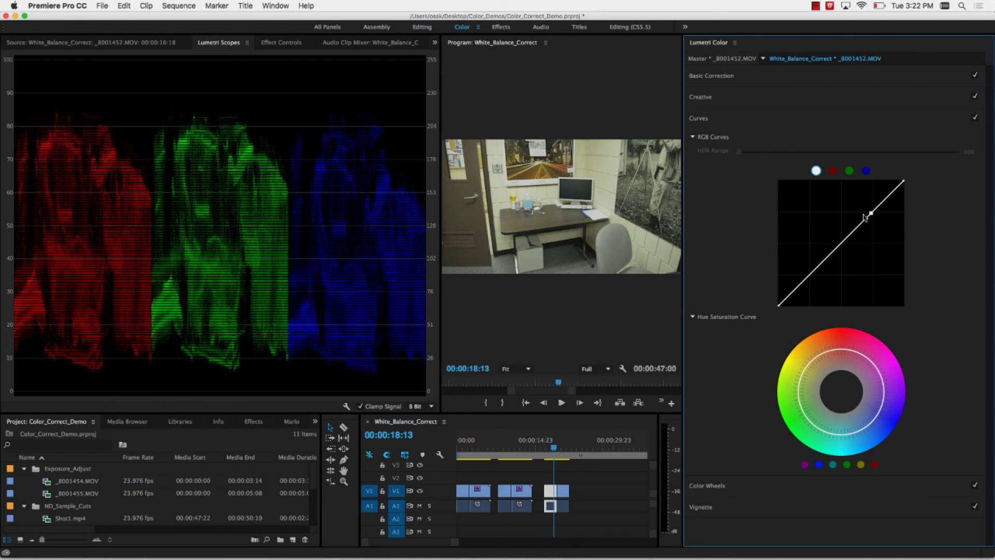
{"action": "left_click", "coordinate": [816, 269]}
{"action": "left_click_drag", "start_coordinate": [873, 217], "coordinate": [857, 204]}
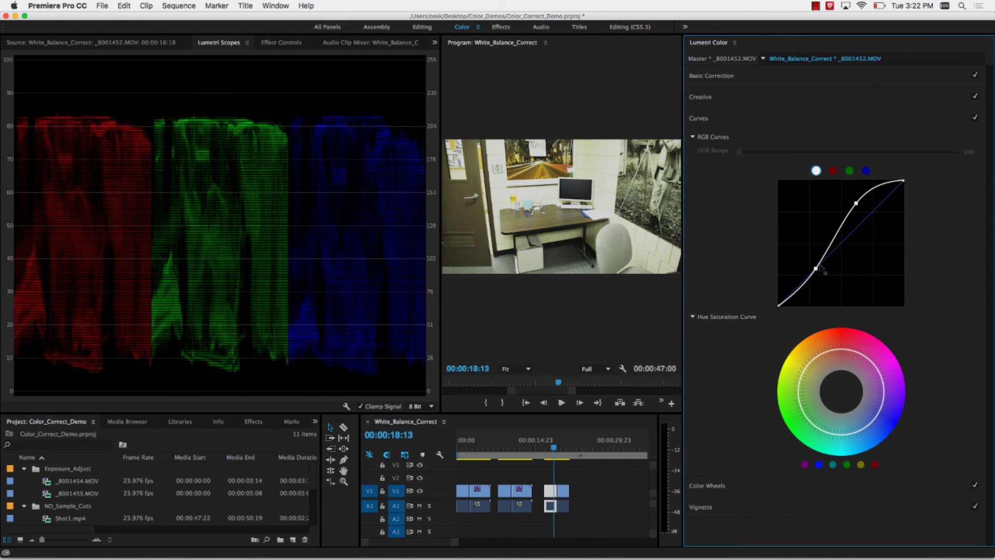
{"action": "left_click_drag", "start_coordinate": [817, 269], "coordinate": [821, 277]}
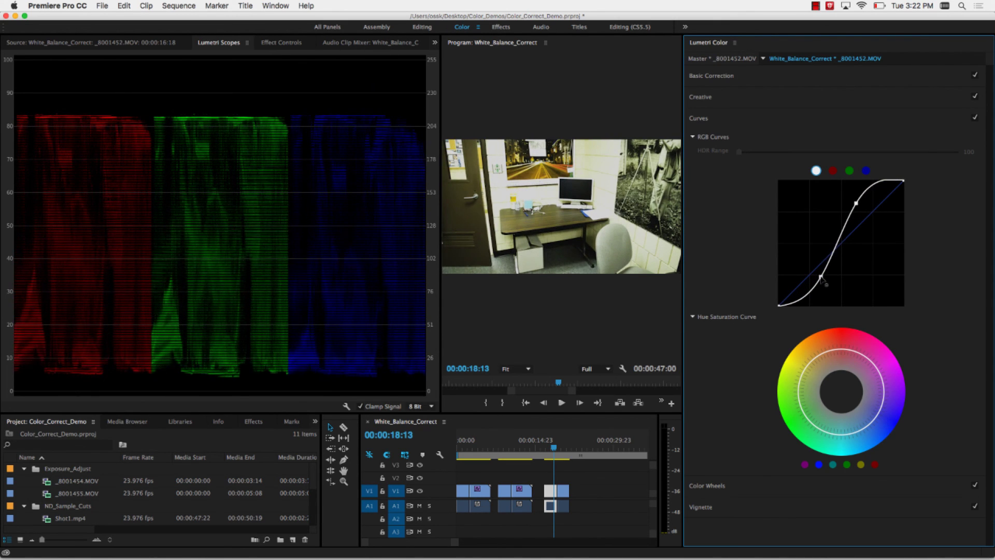
{"action": "left_click", "coordinate": [579, 160]}
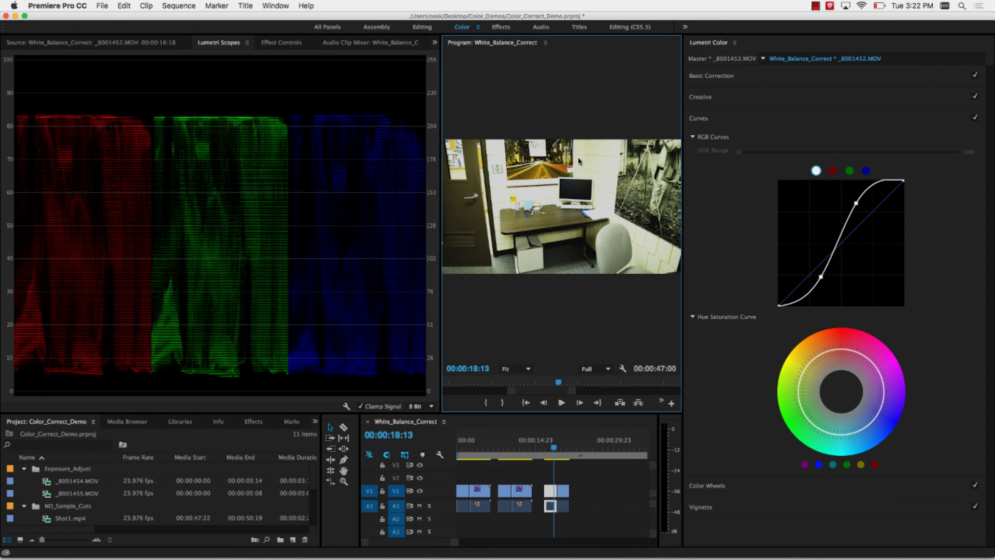
{"action": "key", "text": "grave"}
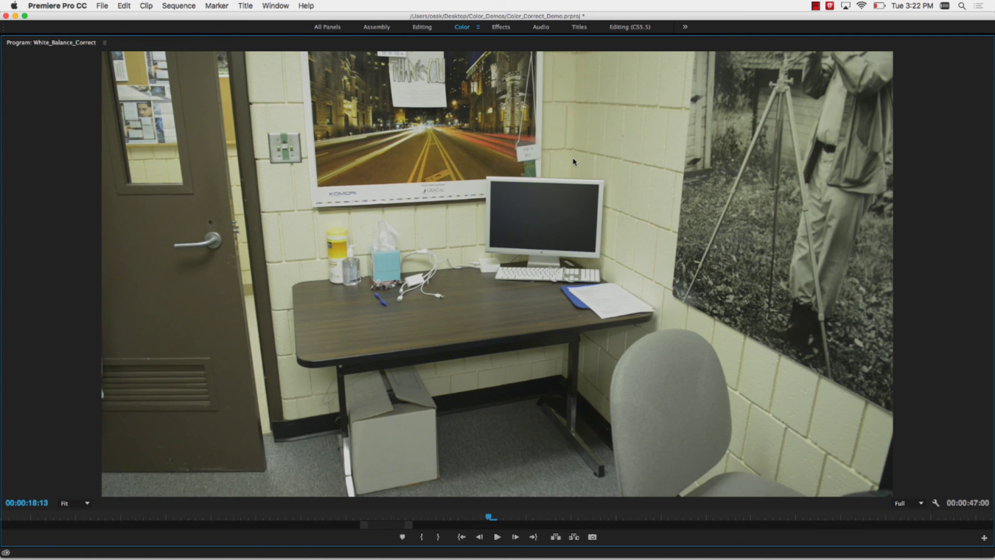
Restore the panel layout, park the playhead at 00:00:18:07, and remove both control points from the white RGB curve.
{"action": "key", "text": "grave"}
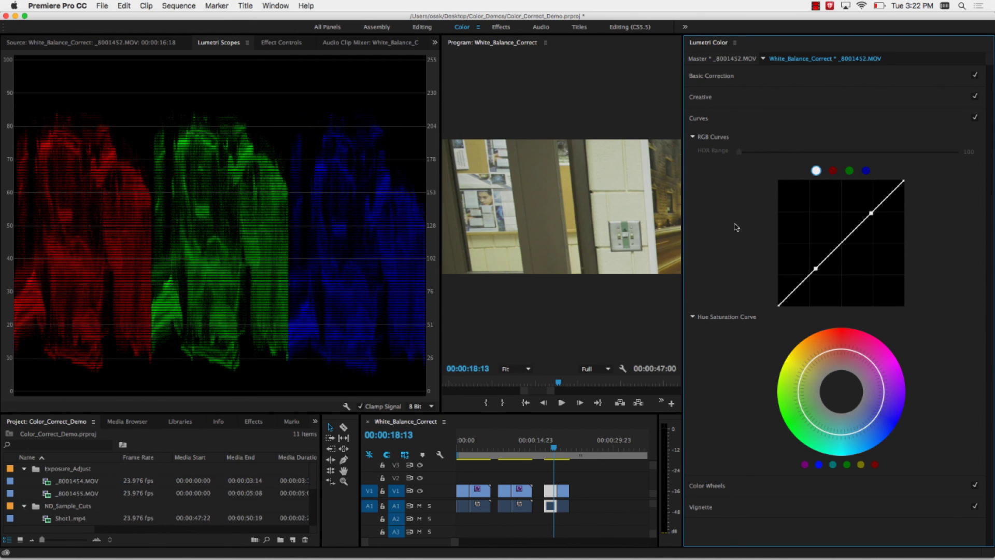
{"action": "left_click", "coordinate": [553, 448]}
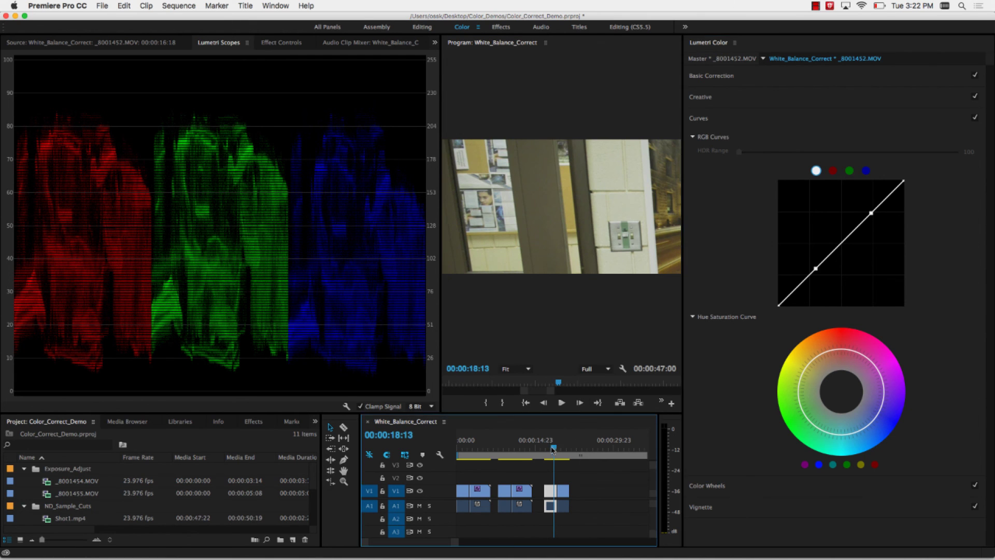
{"action": "left_click_drag", "start_coordinate": [554, 449], "coordinate": [552, 449]}
{"action": "left_click", "coordinate": [741, 277]}
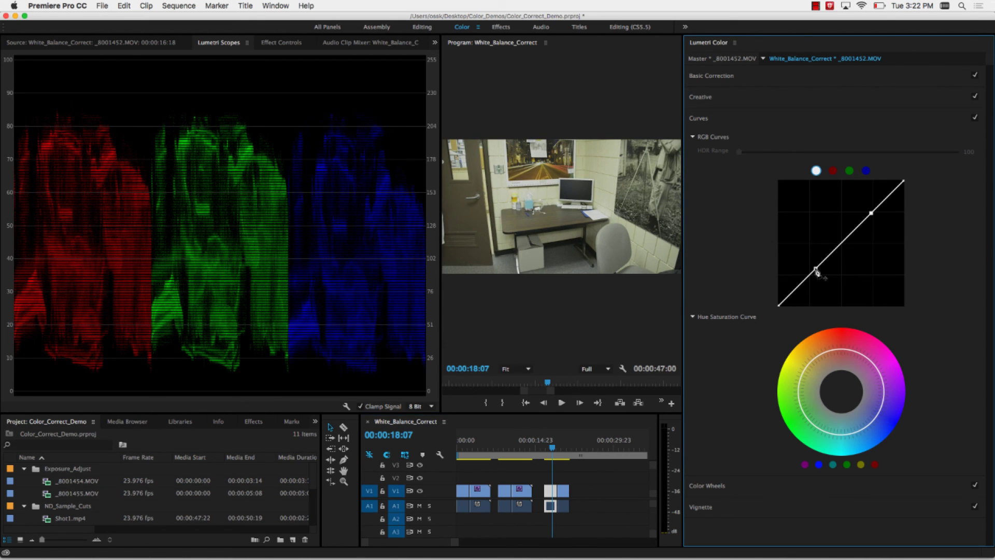
{"action": "left_click", "coordinate": [816, 271], "text": "super"}
{"action": "left_click", "coordinate": [873, 213], "text": "super"}
Raise the blue RGB curve slightly at its midpoint and add two upper points that keep the highlights just above the diagonal.
{"action": "left_click", "coordinate": [867, 172]}
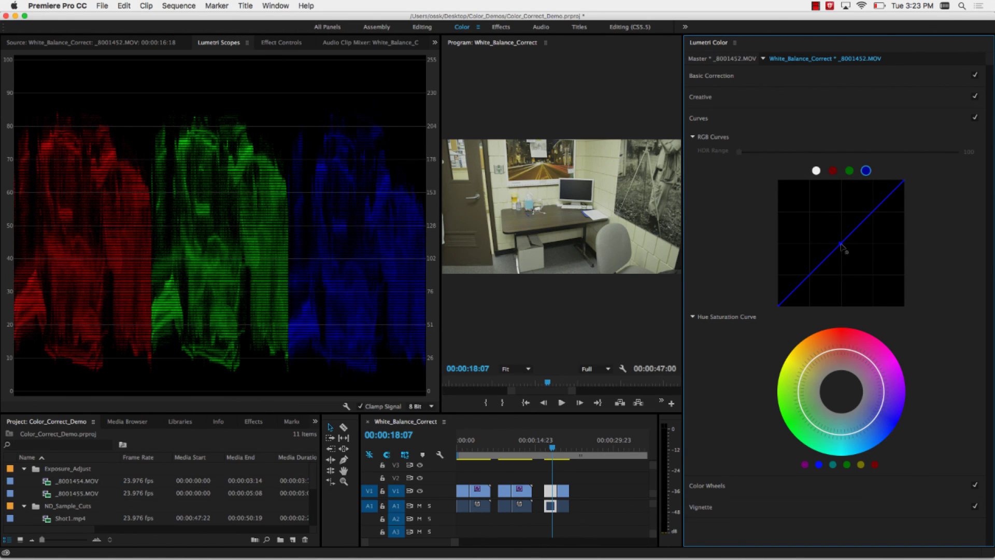
{"action": "left_click_drag", "start_coordinate": [842, 246], "coordinate": [835, 237]}
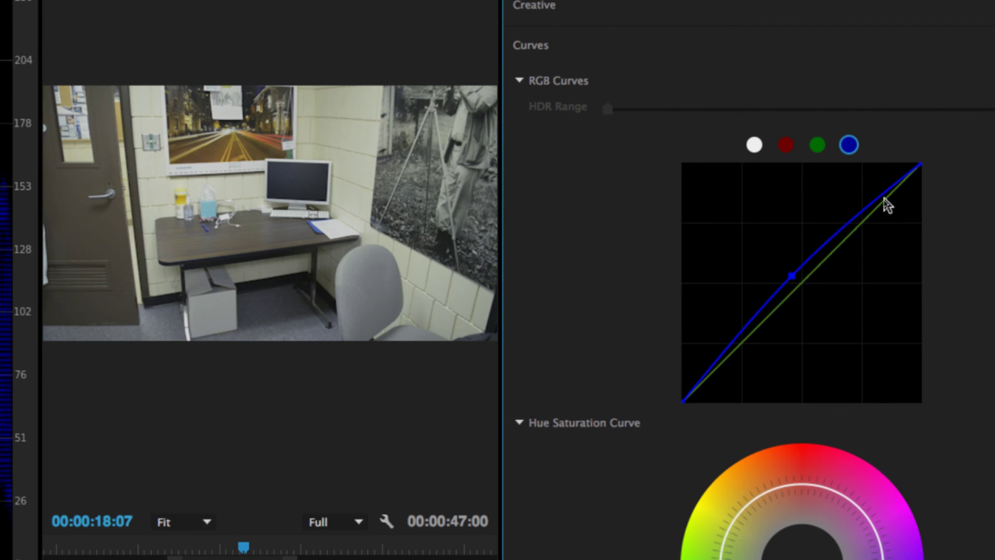
{"action": "left_click", "coordinate": [855, 217]}
{"action": "mouse_move", "coordinate": [900, 182]}
{"action": "left_mouse_down"}
{"action": "mouse_move", "coordinate": [879, 182]}
{"action": "mouse_move", "coordinate": [898, 205]}
{"action": "mouse_move", "coordinate": [878, 179]}
{"action": "mouse_move", "coordinate": [885, 189]}
{"action": "left_mouse_up"}
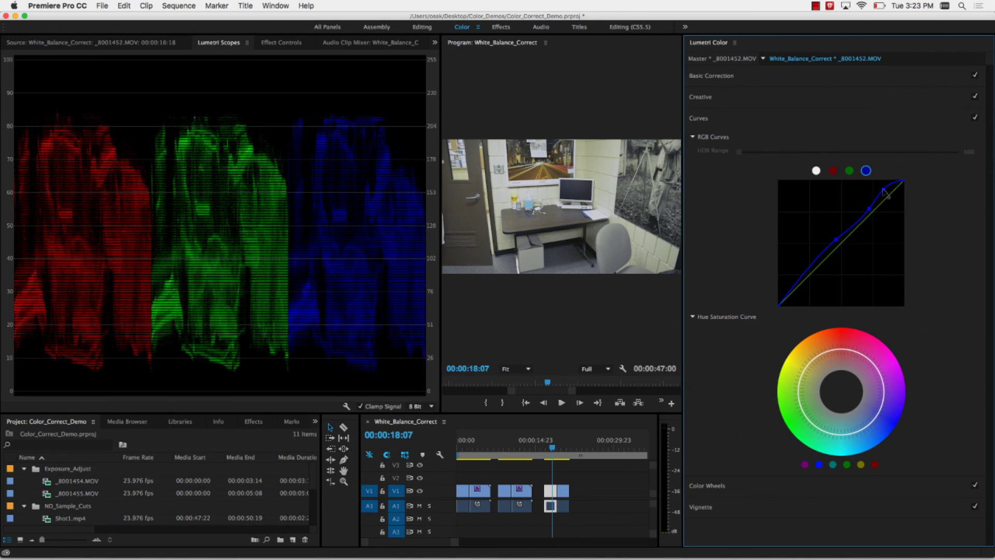
{"action": "mouse_move", "coordinate": [885, 191]}
{"action": "left_mouse_down"}
{"action": "mouse_move", "coordinate": [859, 217]}
{"action": "mouse_move", "coordinate": [886, 195]}
{"action": "left_mouse_up"}
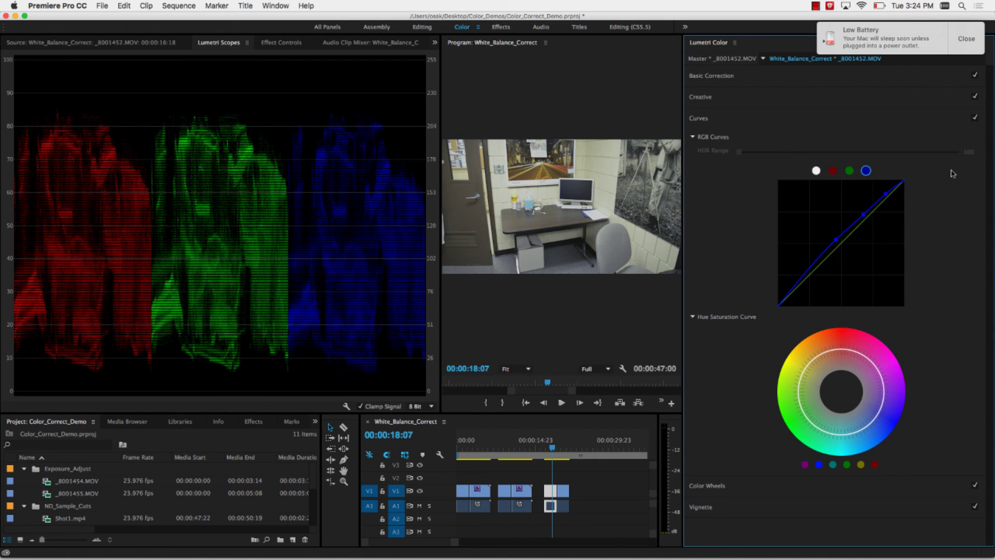
Toggle the Curves correction off and on and inspect the frame in the maximized Program monitor.
{"action": "left_click", "coordinate": [975, 119]}
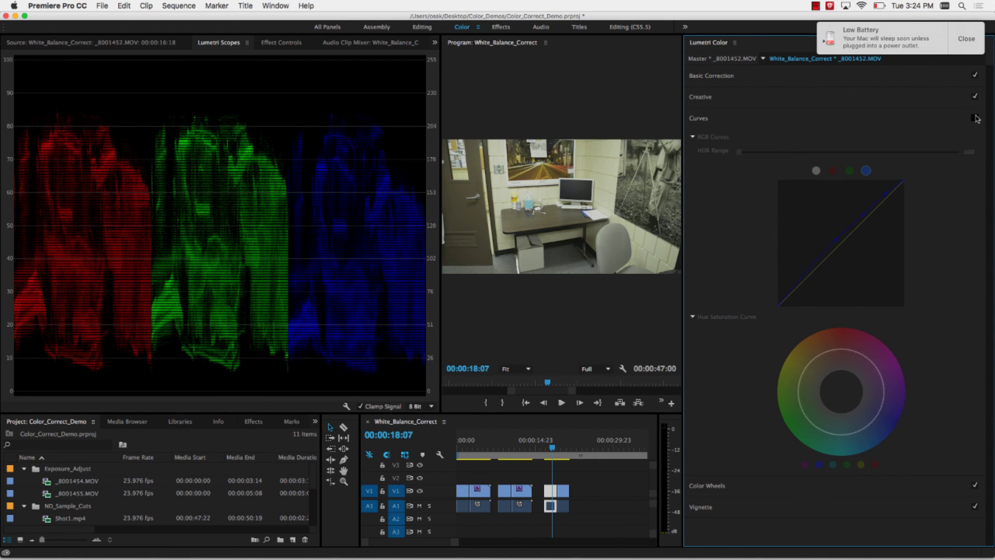
{"action": "left_click", "coordinate": [613, 111]}
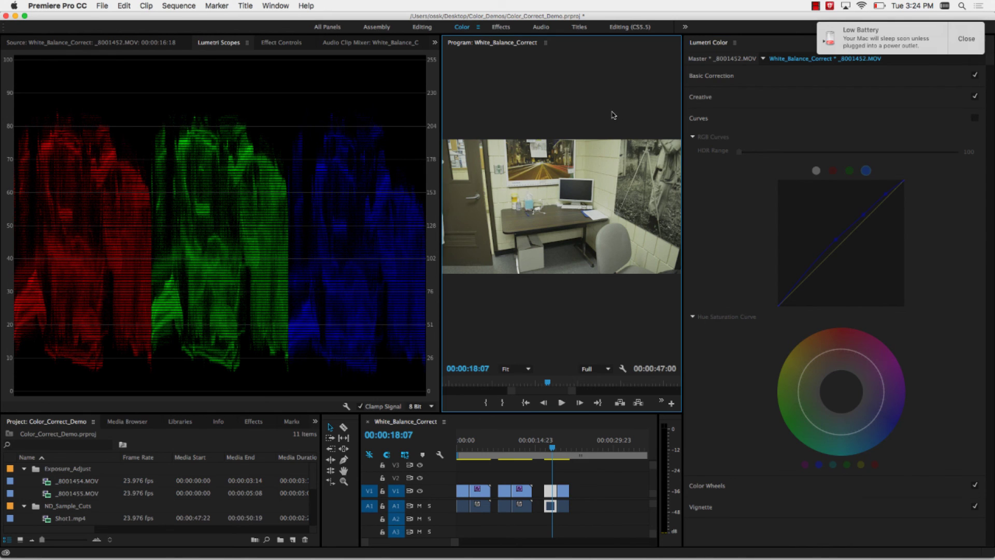
{"action": "key", "text": "grave"}
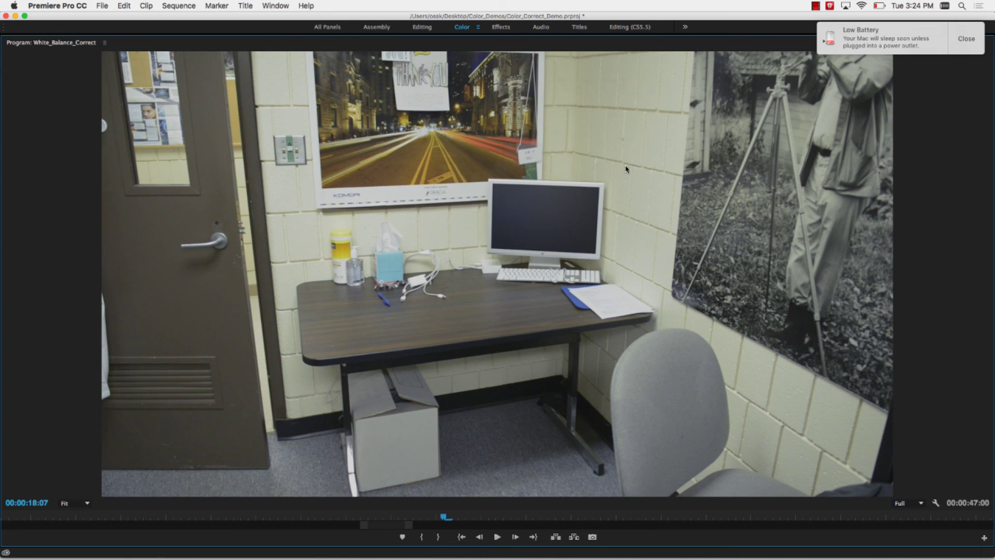
{"action": "key", "text": "grave"}
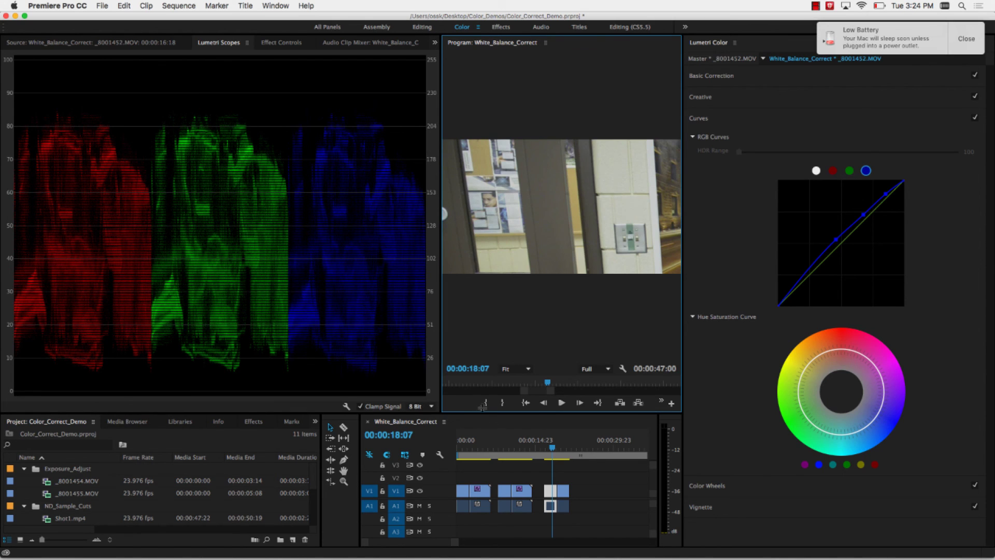
In Color Wheels, lower the Shadows level and raise the Highlights level slightly, checking the frame in the maximized Program monitor.
{"action": "left_click", "coordinate": [550, 450]}
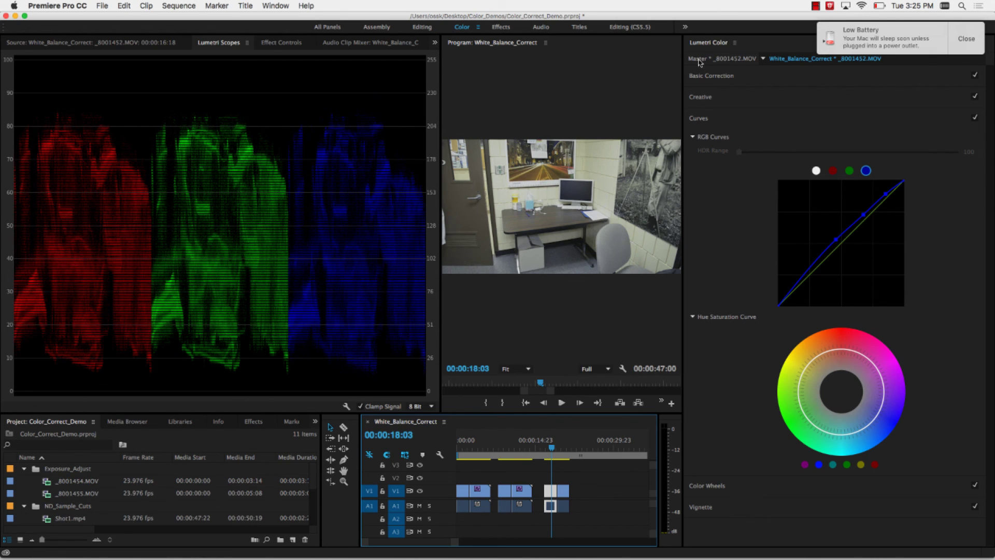
{"action": "left_click", "coordinate": [702, 77]}
{"action": "left_click", "coordinate": [707, 345]}
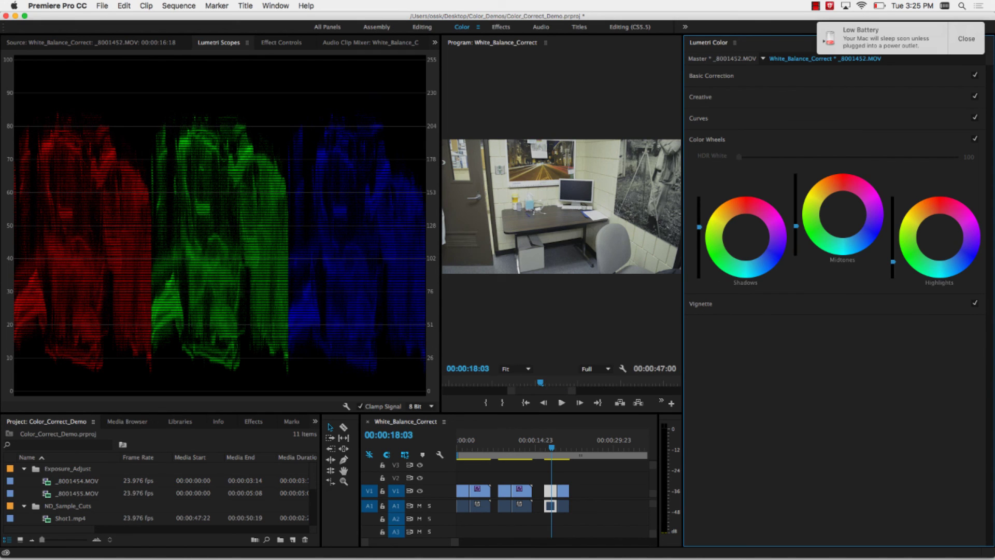
{"action": "left_click_drag", "start_coordinate": [700, 227], "coordinate": [699, 238]}
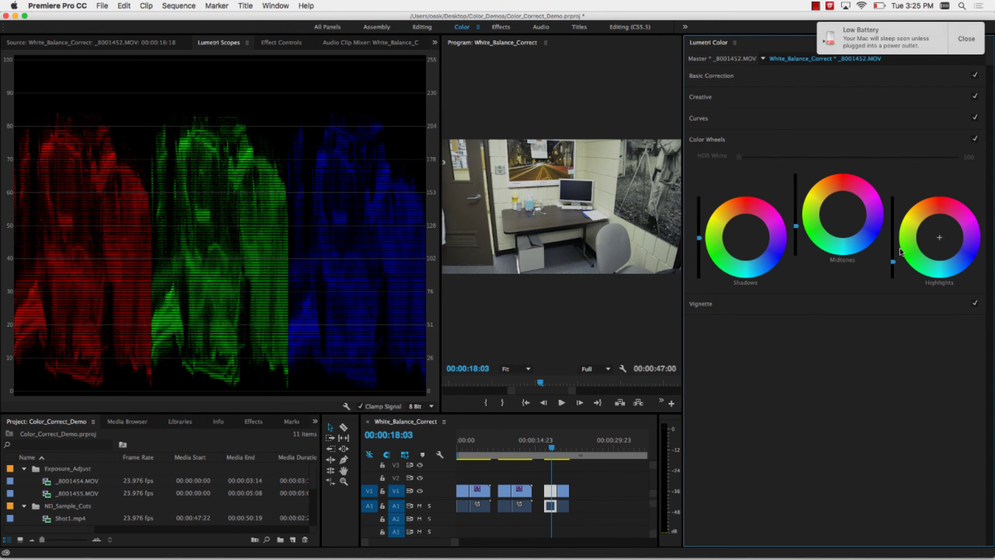
{"action": "left_click_drag", "start_coordinate": [893, 261], "coordinate": [893, 260]}
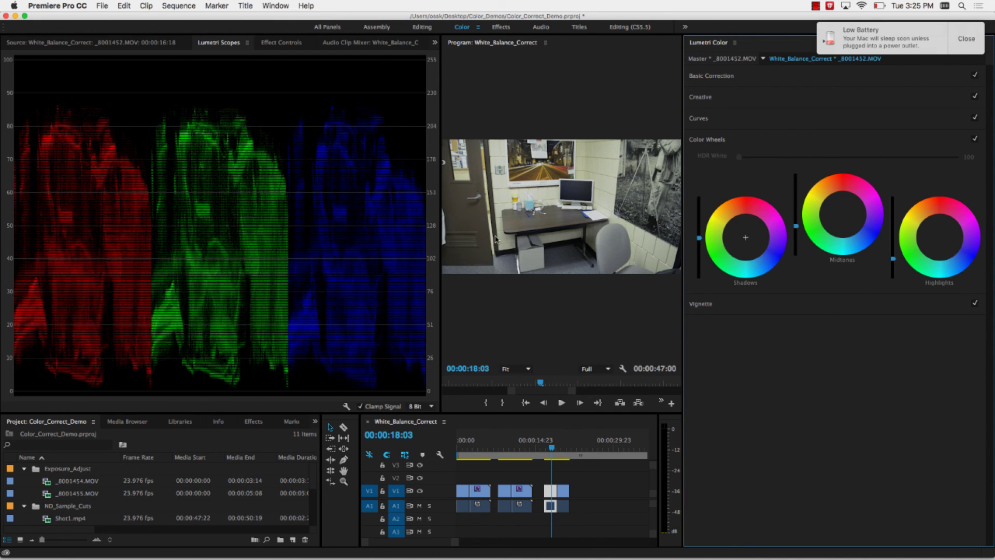
{"action": "key", "text": "grave"}
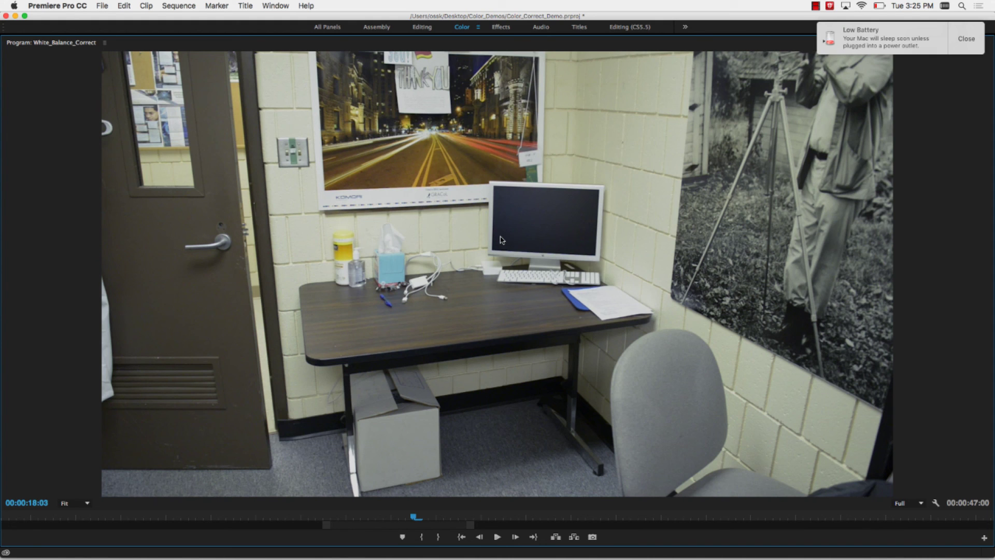
{"action": "key", "text": "grave"}
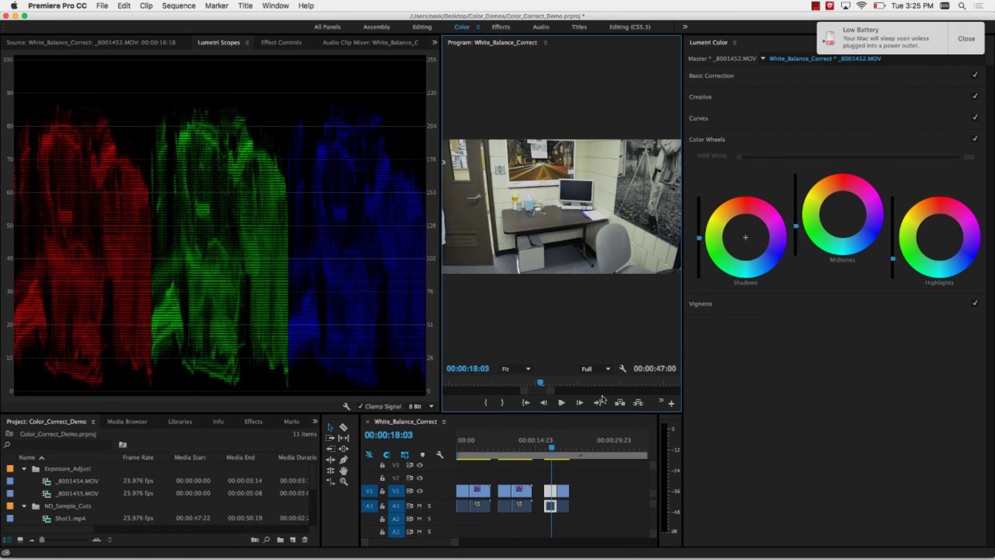
Collapse the Color Wheels section and play from 00:00:17:17 into the next clip in the maximized Program monitor to compare their color.
{"action": "left_click", "coordinate": [550, 448]}
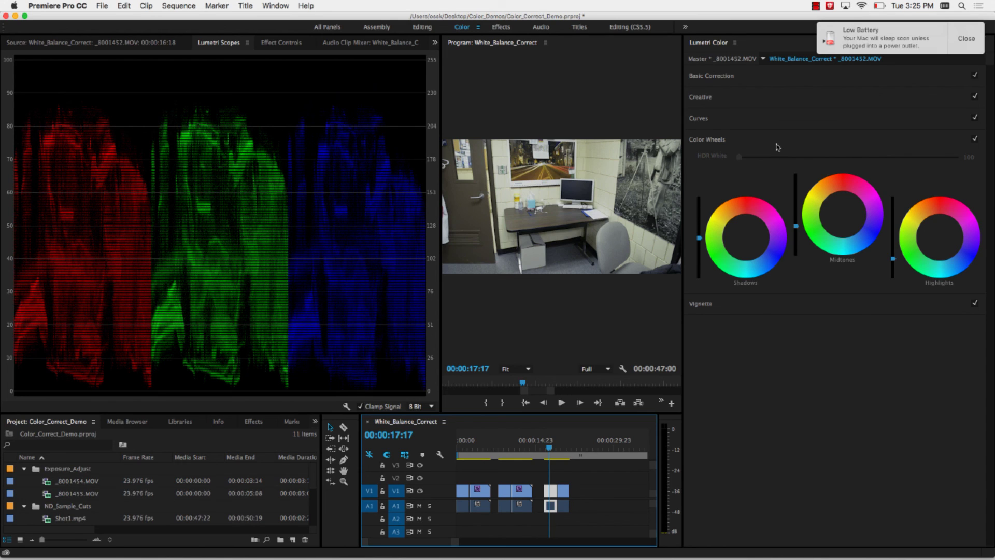
{"action": "left_click", "coordinate": [721, 124]}
{"action": "left_click", "coordinate": [721, 125]}
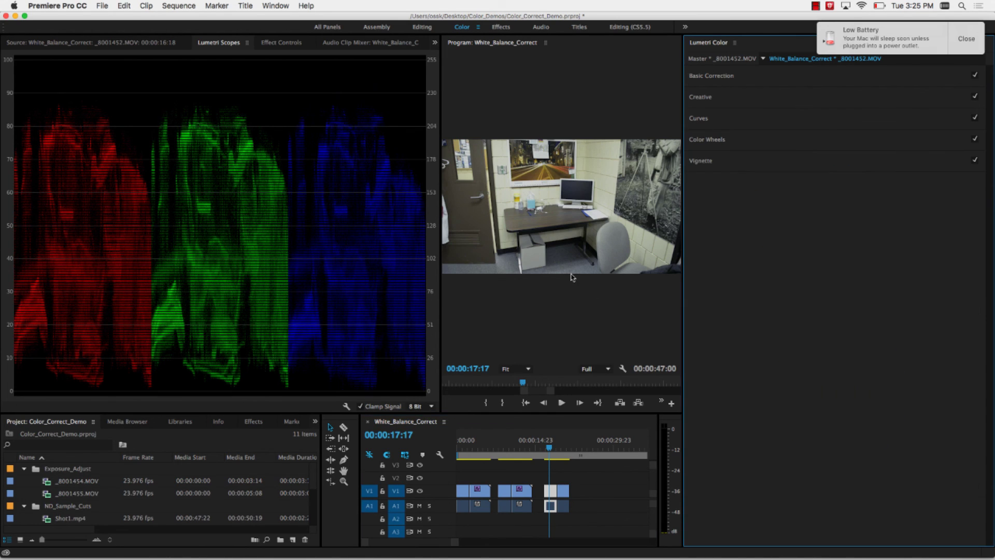
{"action": "left_click", "coordinate": [513, 331]}
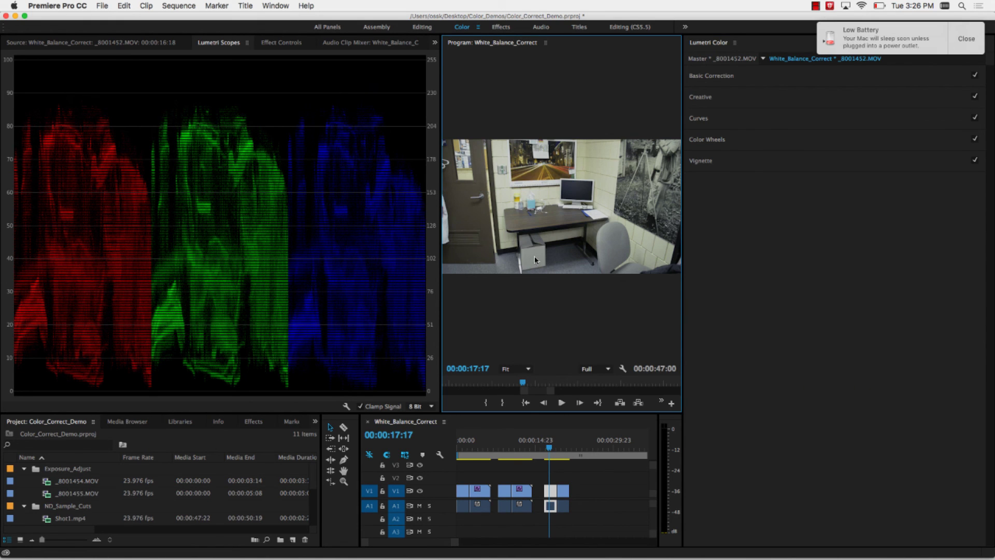
{"action": "key", "text": "grave"}
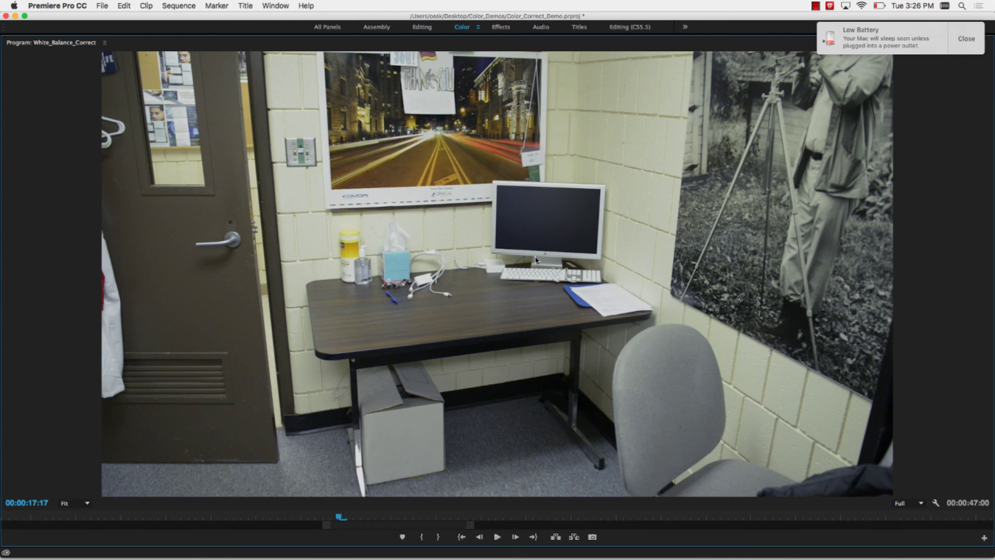
{"action": "key", "text": "space"}
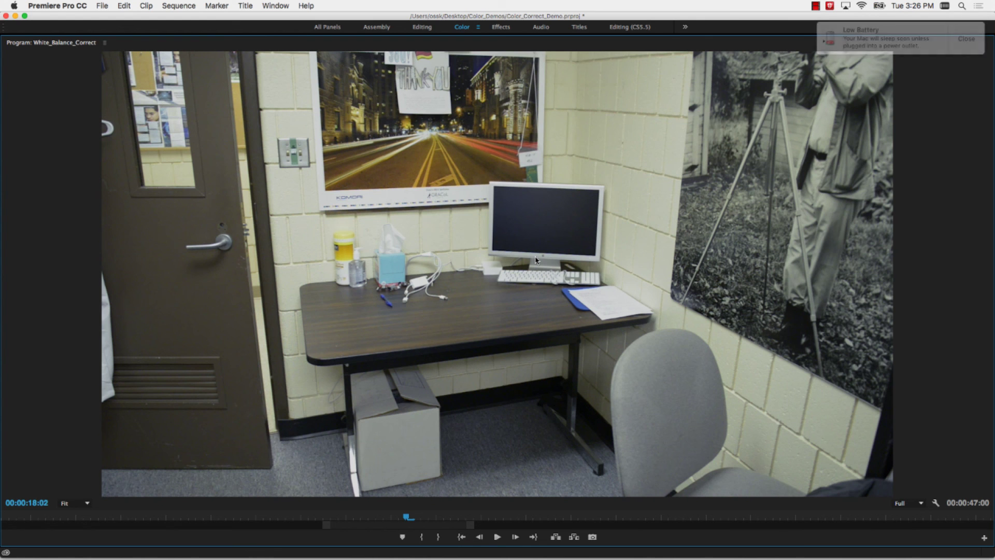
{"action": "key", "text": "space"}
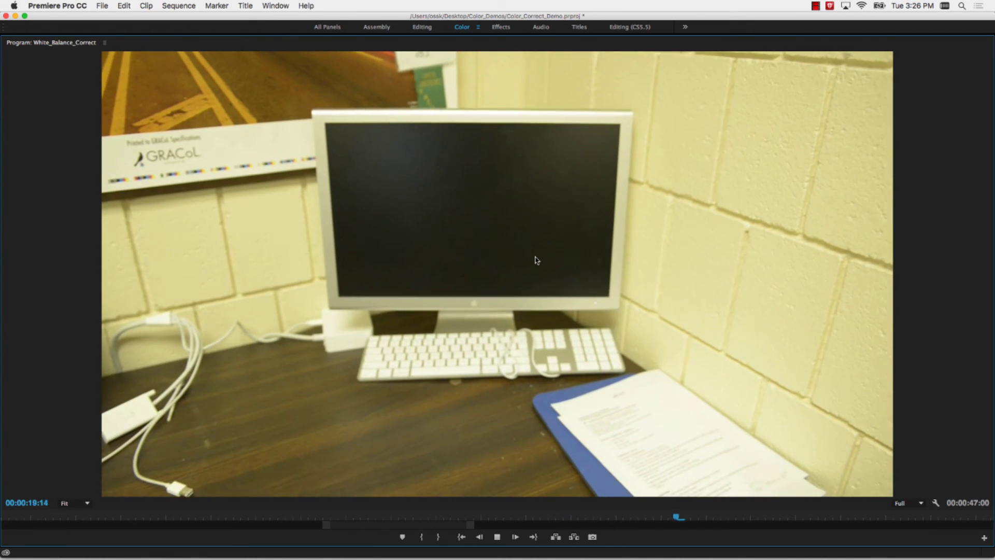
{"action": "key", "text": "space"}
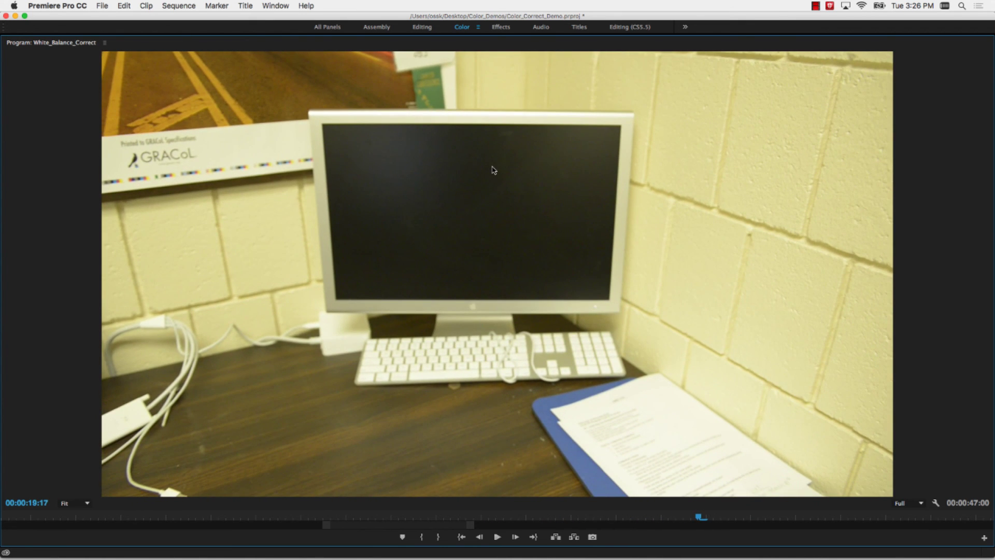
{"action": "key", "text": "grave"}
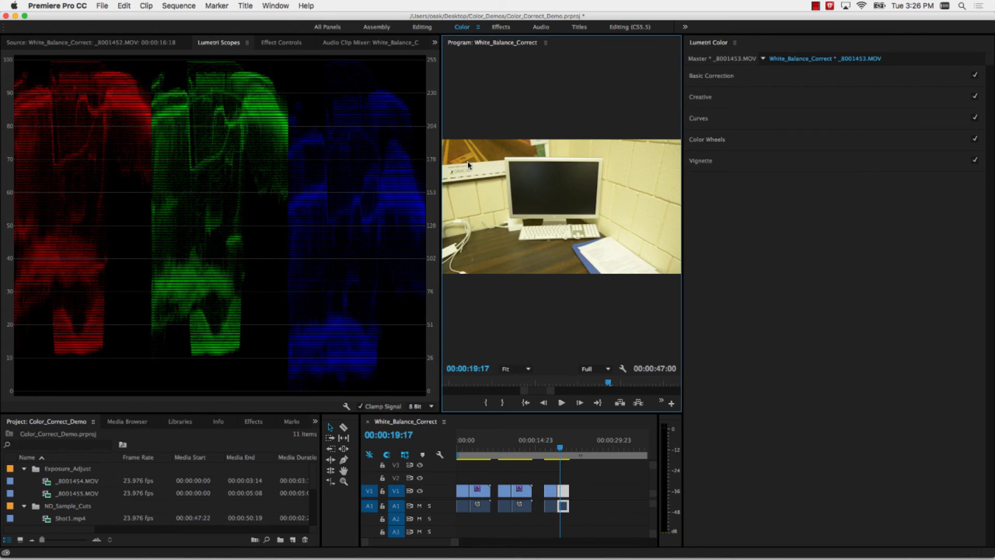
Make the Timeline and Project panels taller and scrub across the cut between the last two clips to compare them.
{"action": "left_click", "coordinate": [411, 417]}
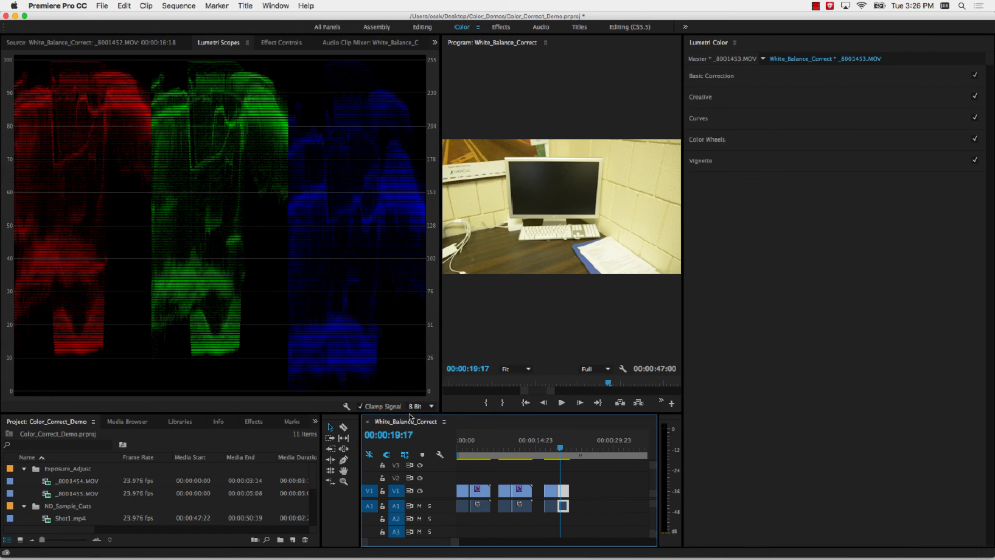
{"action": "left_click_drag", "start_coordinate": [410, 416], "coordinate": [410, 310]}
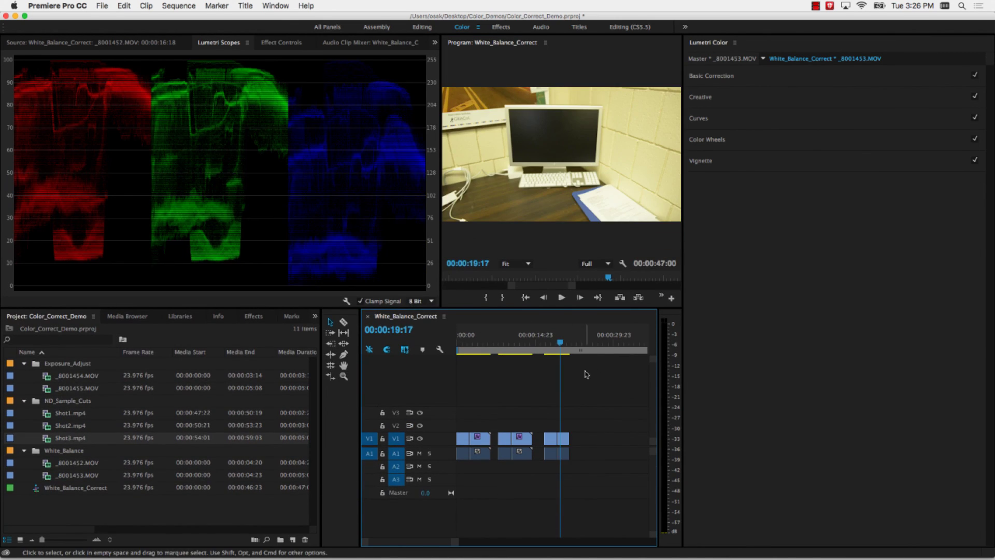
{"action": "left_click", "coordinate": [555, 347]}
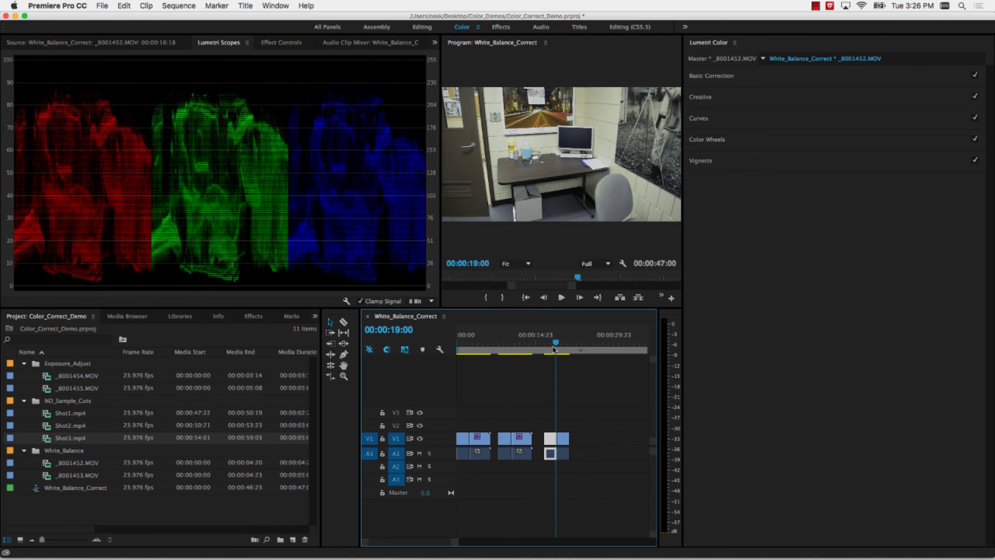
{"action": "left_click_drag", "start_coordinate": [553, 349], "coordinate": [559, 347]}
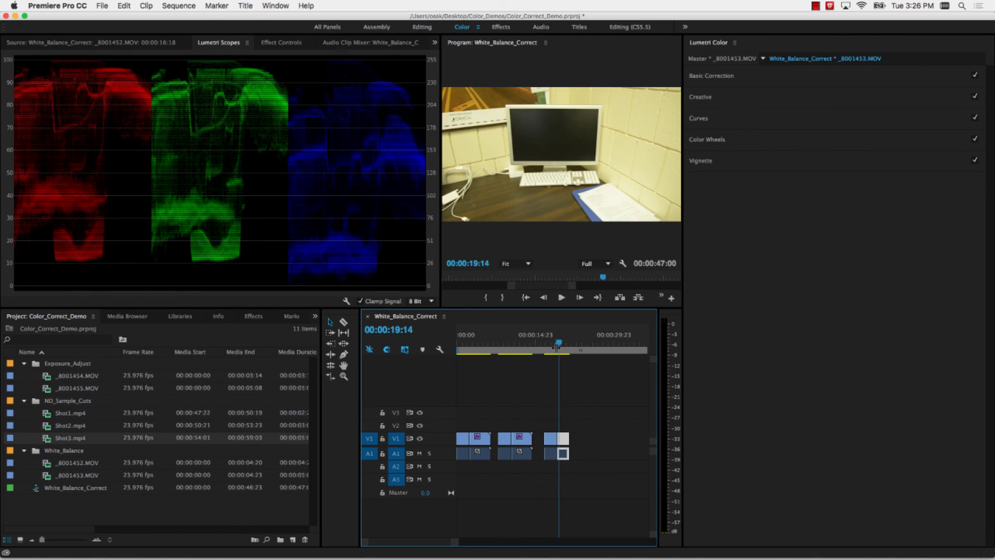
Set up a side-by-side comparison with the corrected wide office clip in the Source monitor and the close-up at 00:00:19:21 in a widened Program monitor.
{"action": "double_click", "coordinate": [551, 443]}
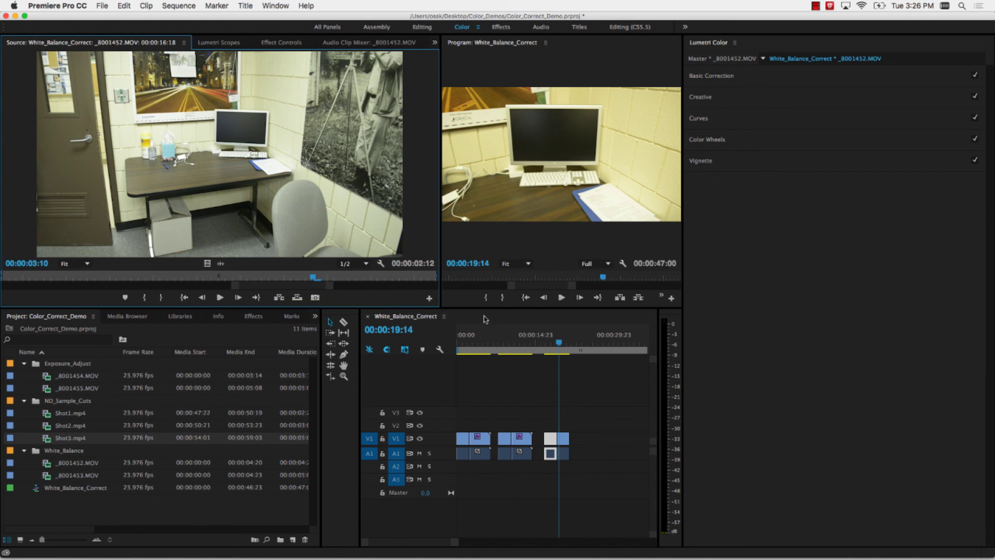
{"action": "left_click_drag", "start_coordinate": [559, 343], "coordinate": [555, 344]}
{"action": "left_click", "coordinate": [511, 204]}
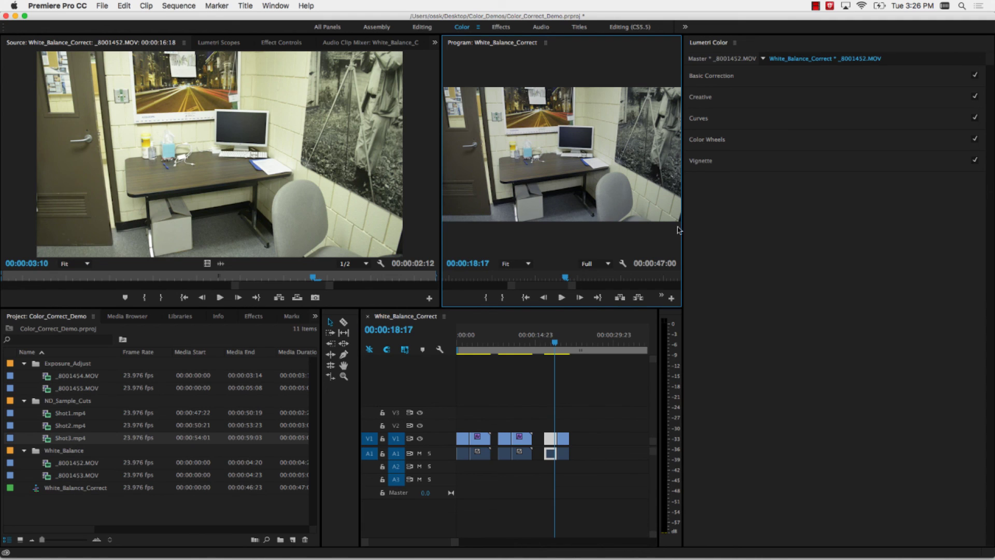
{"action": "left_click_drag", "start_coordinate": [681, 230], "coordinate": [889, 248]}
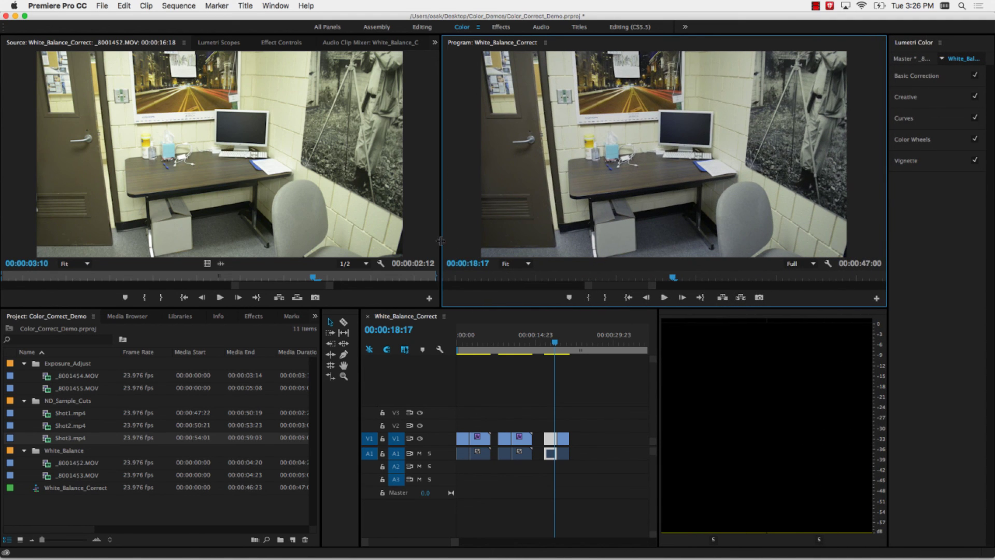
{"action": "left_click_drag", "start_coordinate": [440, 241], "coordinate": [382, 237]}
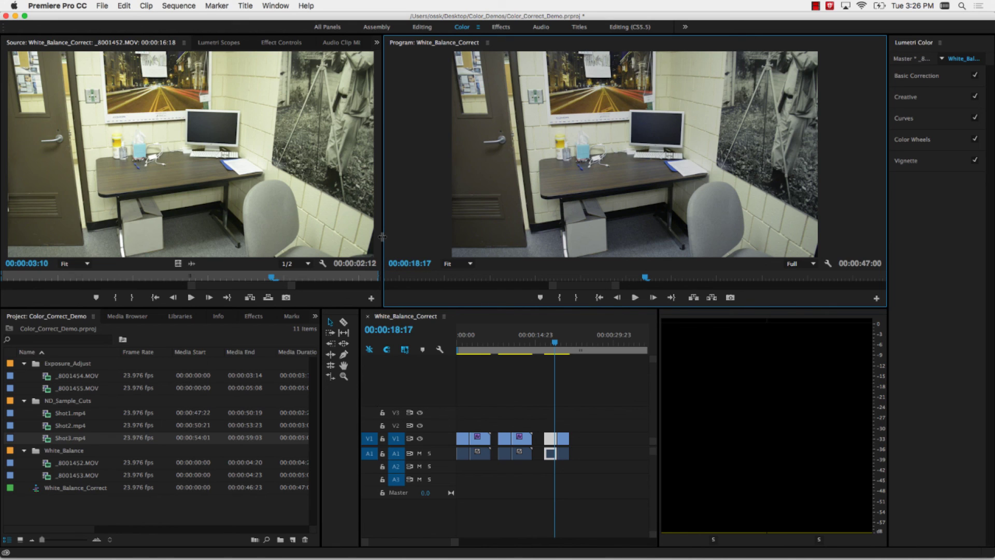
{"action": "left_click", "coordinate": [558, 344]}
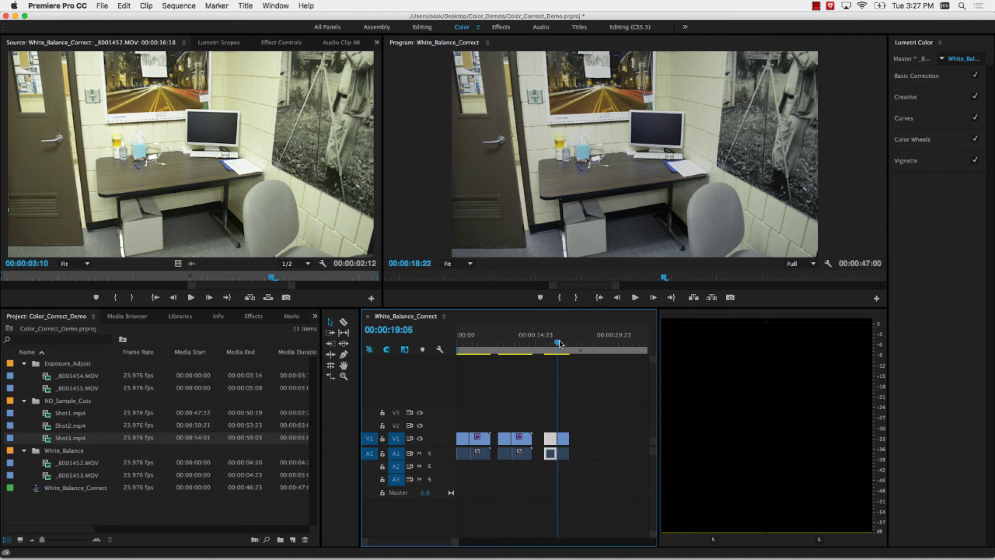
{"action": "left_click_drag", "start_coordinate": [560, 343], "coordinate": [562, 342]}
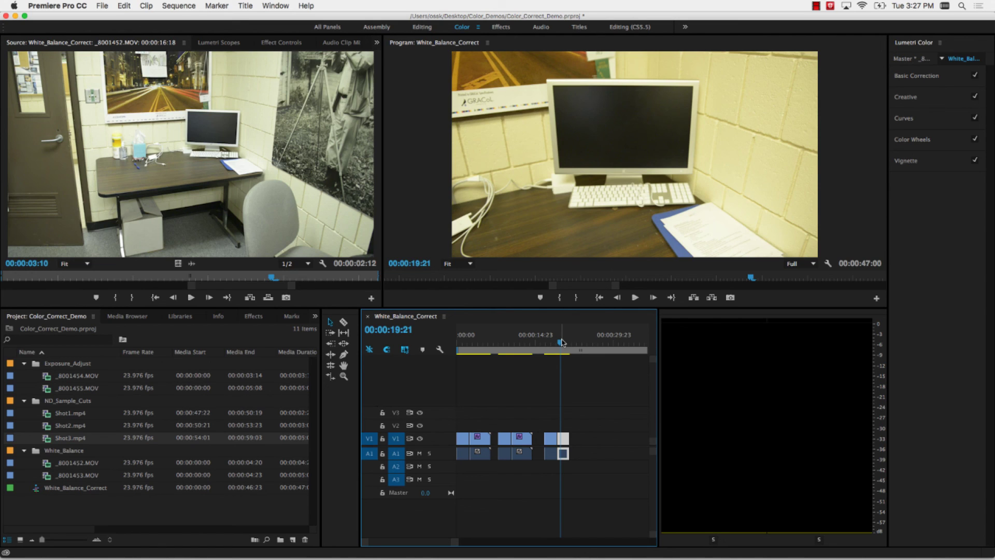
Save the project and open a Reference Monitor for the White_Balance_Correct sequence.
{"action": "key", "text": "super+s"}
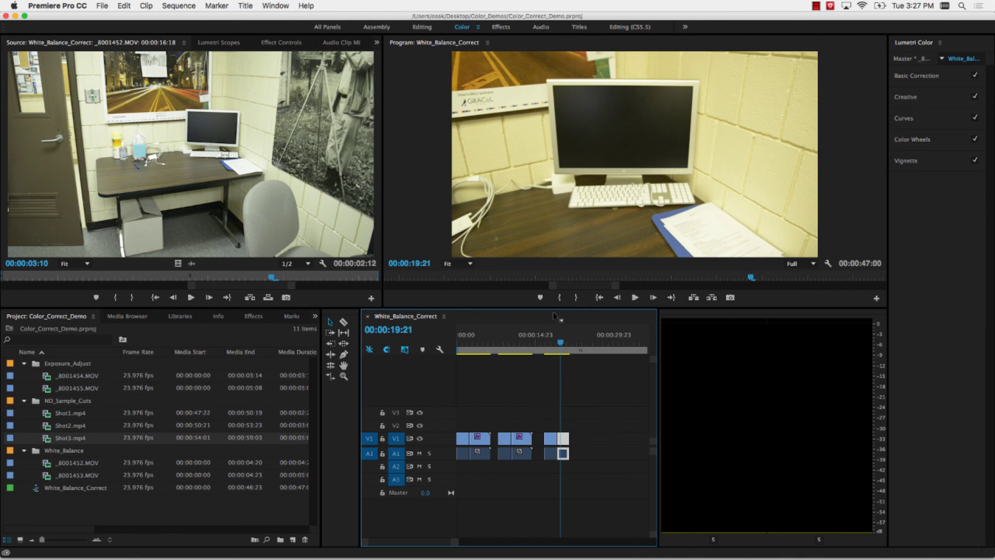
{"action": "left_click", "coordinate": [287, 4]}
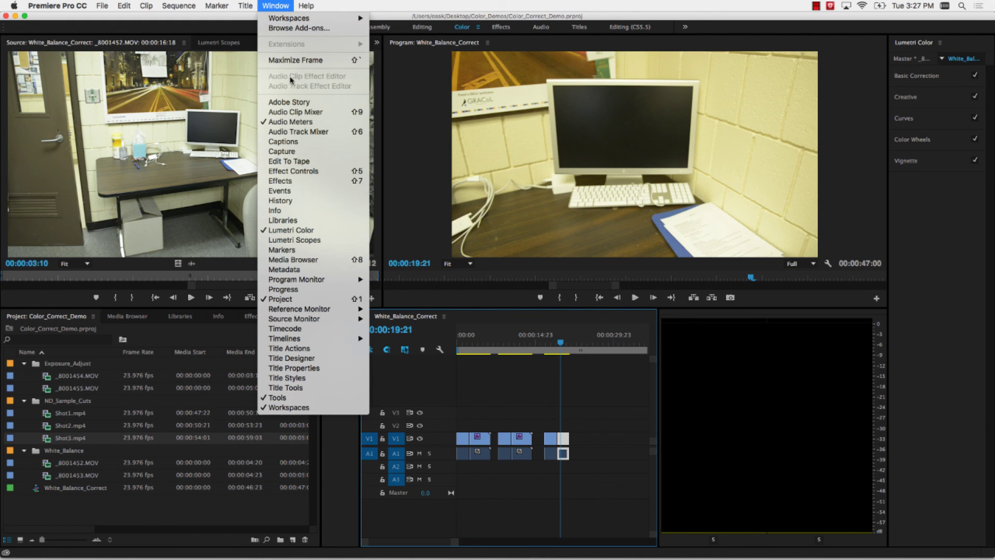
{"action": "mouse_move", "coordinate": [294, 318]}
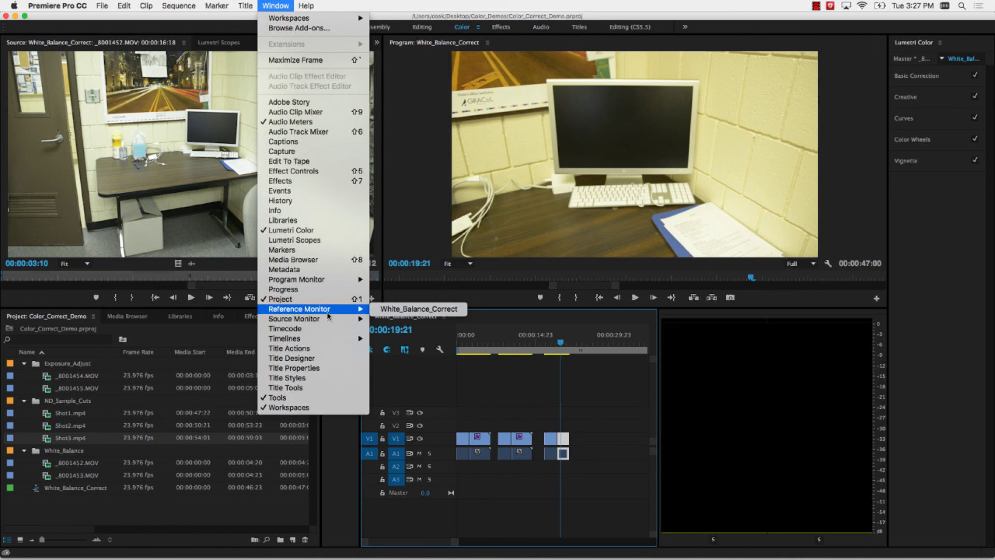
{"action": "left_click", "coordinate": [395, 309]}
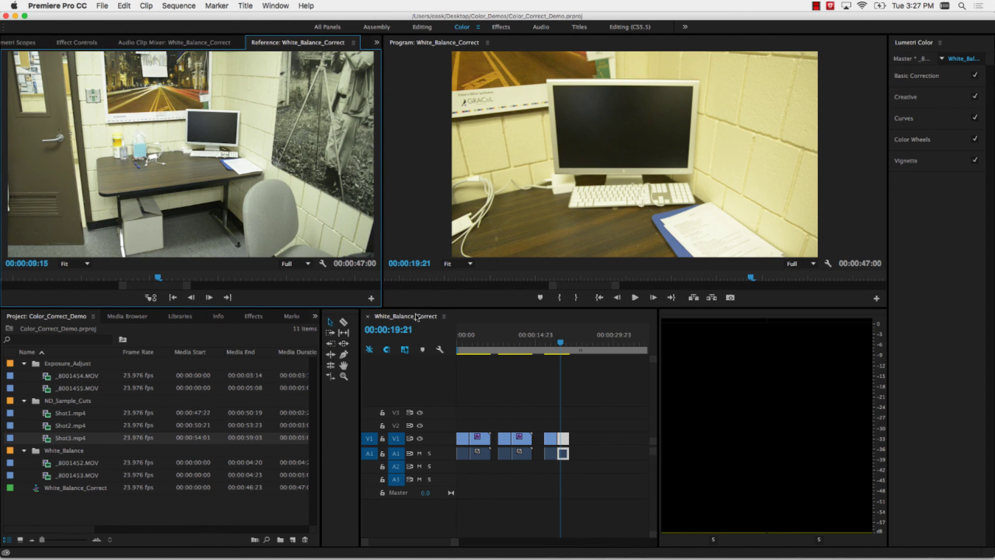
Gang the Reference Monitor to the Program monitor and move the sequence playhead to 00:00:17:17.
{"action": "left_click", "coordinate": [151, 298]}
{"action": "left_click", "coordinate": [550, 345]}
{"action": "mouse_move", "coordinate": [550, 345]}
{"action": "left_mouse_down"}
{"action": "mouse_move", "coordinate": [541, 344]}
{"action": "mouse_move", "coordinate": [551, 343]}
{"action": "left_mouse_up"}
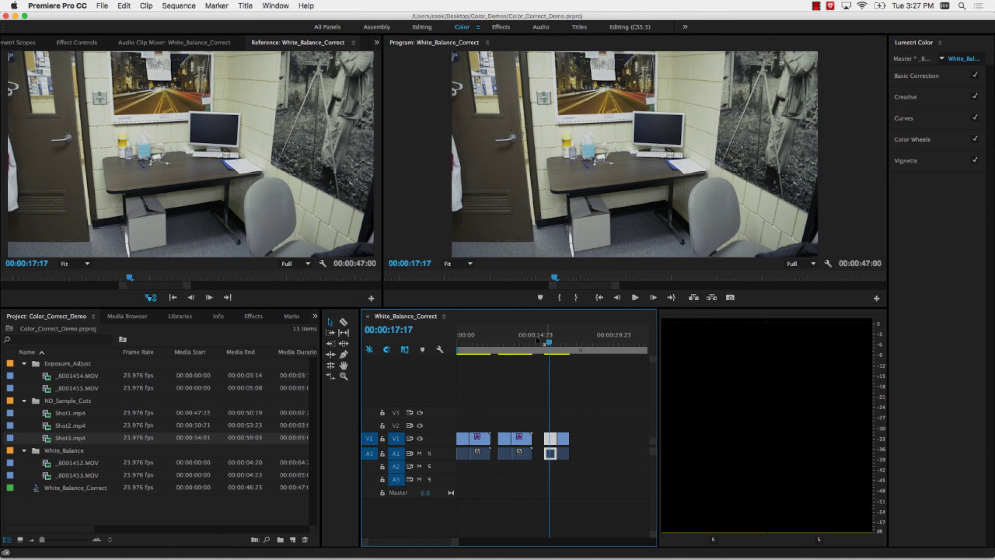
Ungang the Reference Monitor, park it at 00:00:18:20 and place the sequence playhead on the close-up at 00:00:19:21.
{"action": "left_click", "coordinate": [132, 302]}
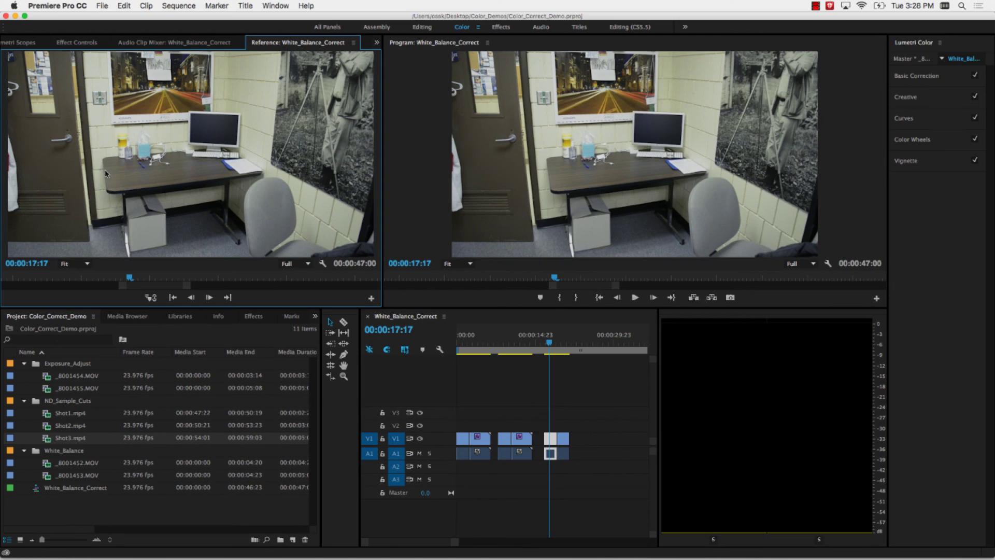
{"action": "left_click_drag", "start_coordinate": [131, 279], "coordinate": [207, 279]}
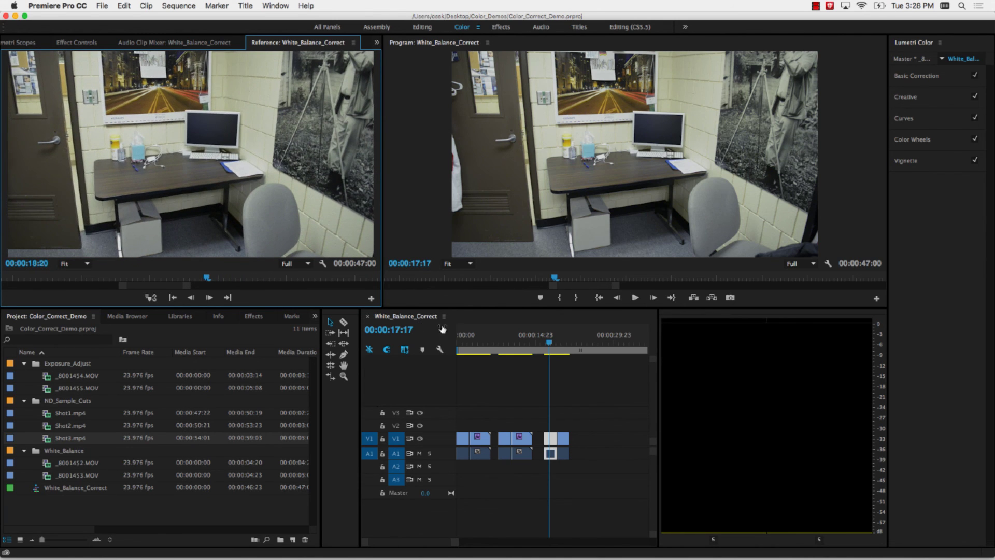
{"action": "left_click", "coordinate": [560, 344]}
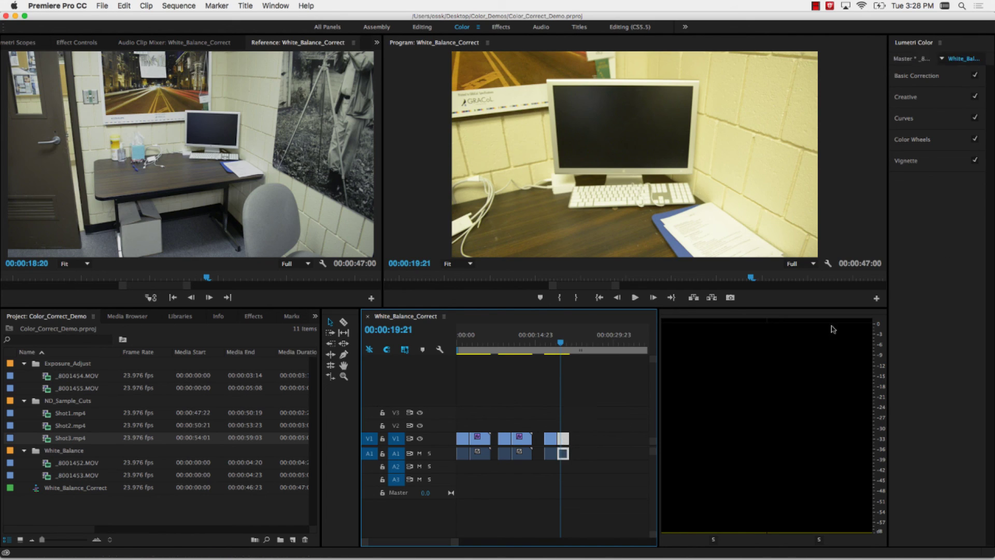
Widen the Lumetri Color panel and, in Basic Correction, set the close-up clip's Temperature to -55.8 and Tint to 31.2.
{"action": "left_click_drag", "start_coordinate": [887, 116], "coordinate": [760, 114]}
{"action": "left_click", "coordinate": [825, 78]}
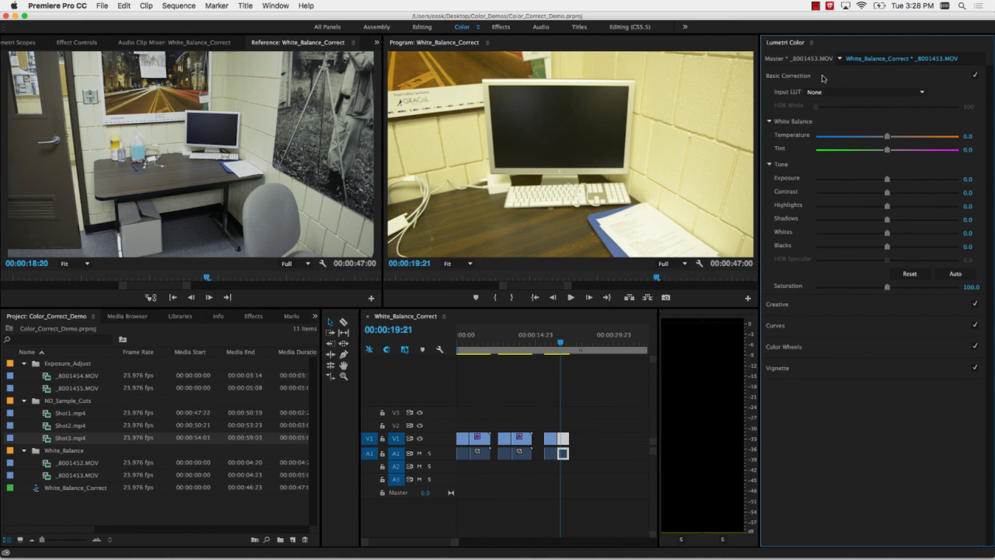
{"action": "left_click_drag", "start_coordinate": [762, 170], "coordinate": [764, 172]}
{"action": "left_click_drag", "start_coordinate": [888, 137], "coordinate": [917, 155]}
{"action": "mouse_move", "coordinate": [841, 136]}
{"action": "left_mouse_down"}
{"action": "mouse_move", "coordinate": [853, 138]}
{"action": "mouse_move", "coordinate": [832, 137]}
{"action": "mouse_move", "coordinate": [839, 132]}
{"action": "left_mouse_up"}
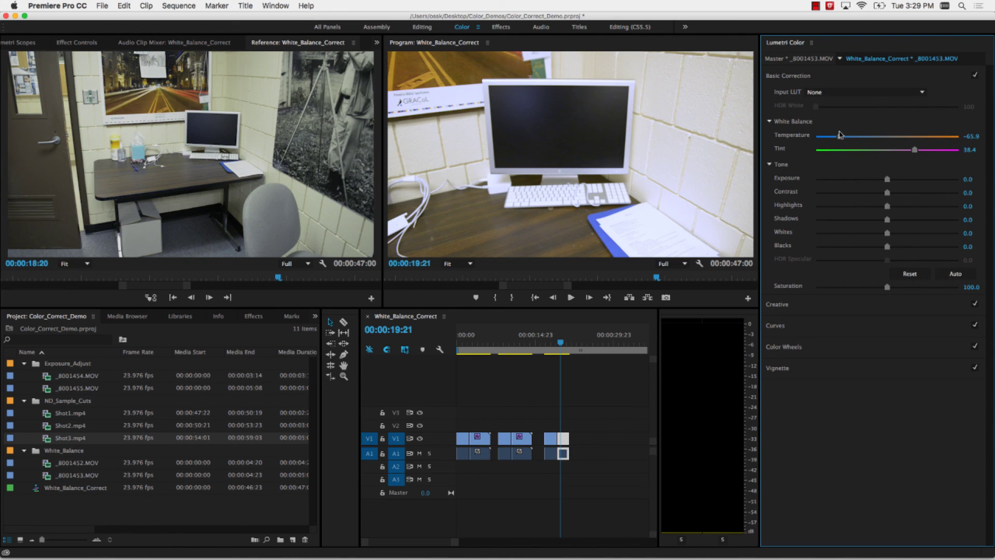
{"action": "left_click_drag", "start_coordinate": [840, 135], "coordinate": [848, 136]}
{"action": "left_click_drag", "start_coordinate": [914, 156], "coordinate": [910, 153]}
{"action": "left_click_drag", "start_coordinate": [851, 137], "coordinate": [847, 137]}
{"action": "left_click", "coordinate": [794, 78]}
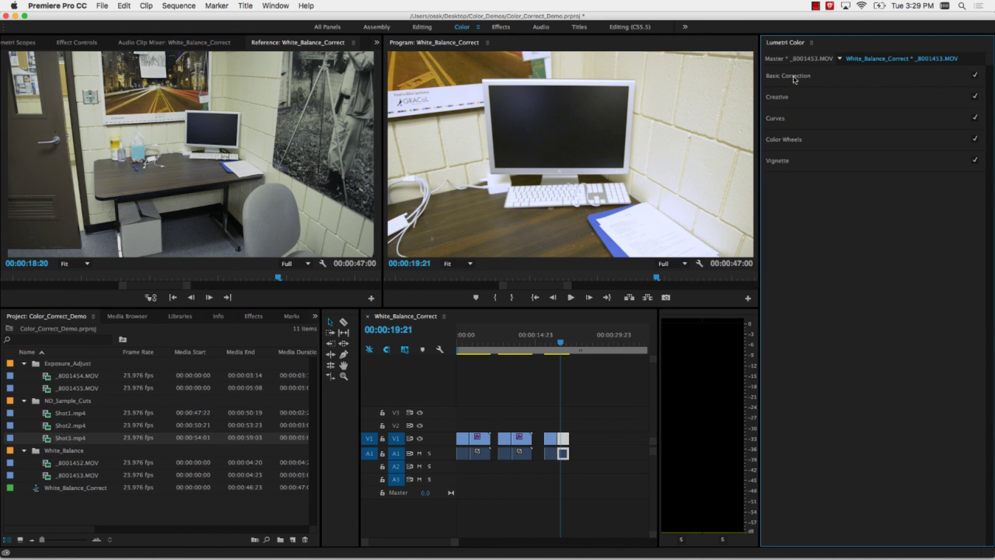
In Color Wheels, lower the Shadows and Midtones levels slightly and raise the Highlights level slightly for the close-up.
{"action": "left_click", "coordinate": [795, 77]}
{"action": "left_click", "coordinate": [806, 360]}
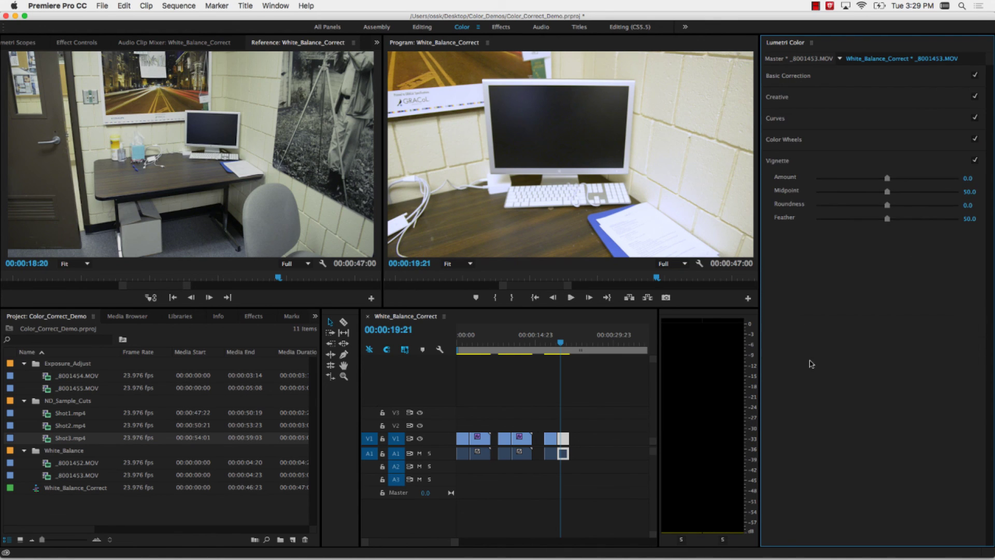
{"action": "left_click", "coordinate": [795, 143]}
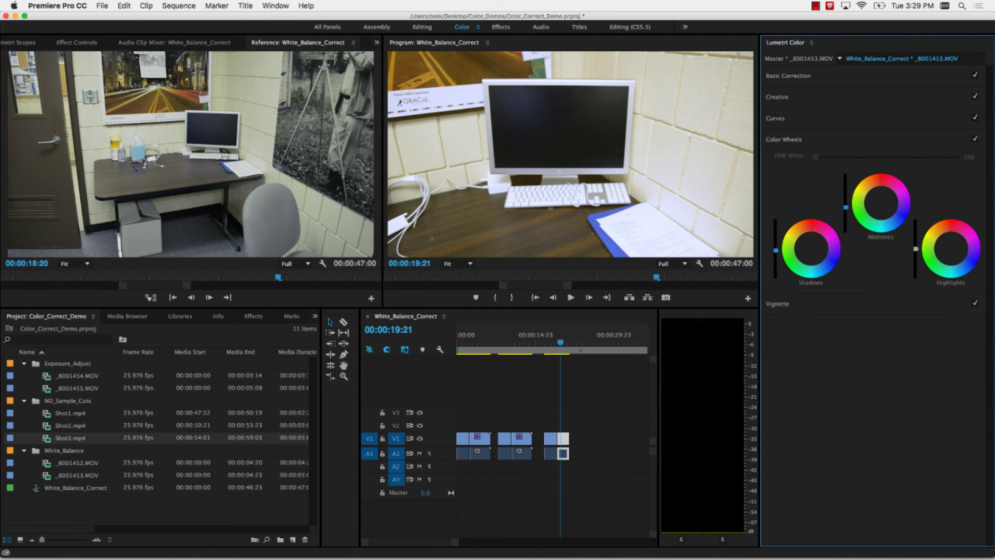
{"action": "left_click_drag", "start_coordinate": [776, 251], "coordinate": [777, 252]}
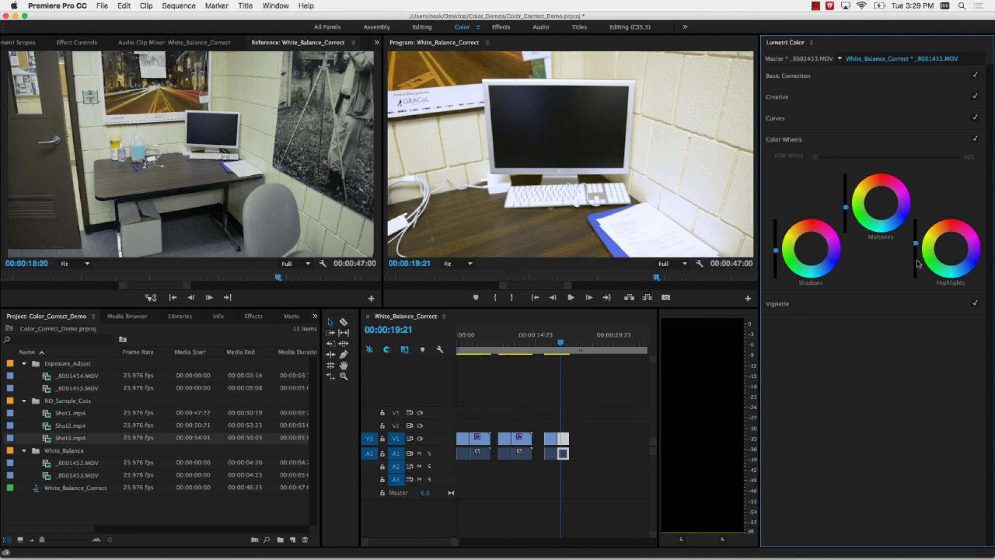
Fine-tune the close-up's white balance in Basic Correction with a slightly cooler Temperature and a slightly more magenta Tint.
{"action": "left_click", "coordinate": [827, 76]}
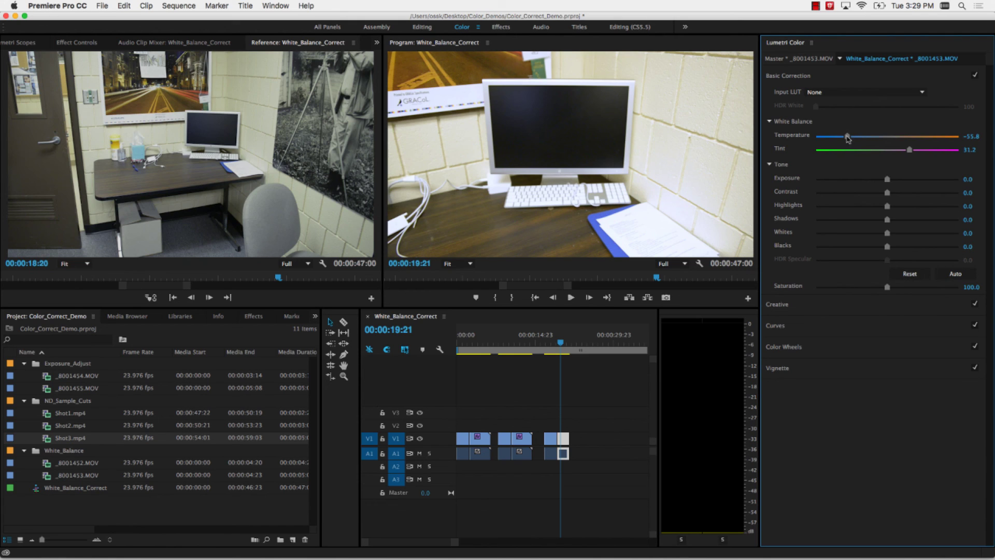
{"action": "mouse_move", "coordinate": [849, 137]}
{"action": "left_mouse_down"}
{"action": "mouse_move", "coordinate": [861, 137]}
{"action": "mouse_move", "coordinate": [846, 138]}
{"action": "left_mouse_up"}
{"action": "mouse_move", "coordinate": [910, 150]}
{"action": "left_mouse_down"}
{"action": "mouse_move", "coordinate": [921, 150]}
{"action": "mouse_move", "coordinate": [898, 153]}
{"action": "mouse_move", "coordinate": [912, 153]}
{"action": "left_mouse_up"}
Return to Color Wheels and lower the close-up's Highlights level to slightly below neutral.
{"action": "left_click", "coordinate": [808, 371]}
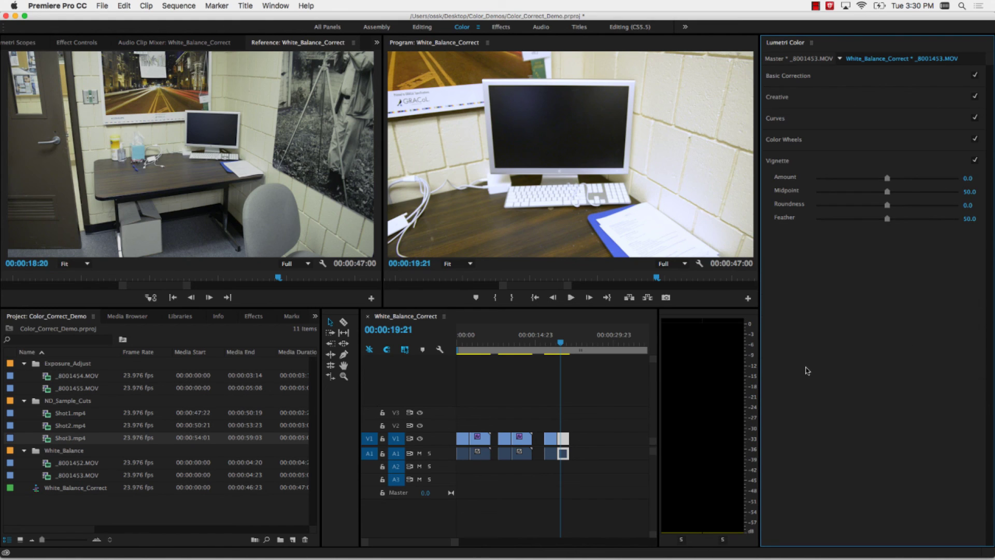
{"action": "left_click", "coordinate": [795, 141]}
{"action": "left_click_drag", "start_coordinate": [916, 243], "coordinate": [916, 254]}
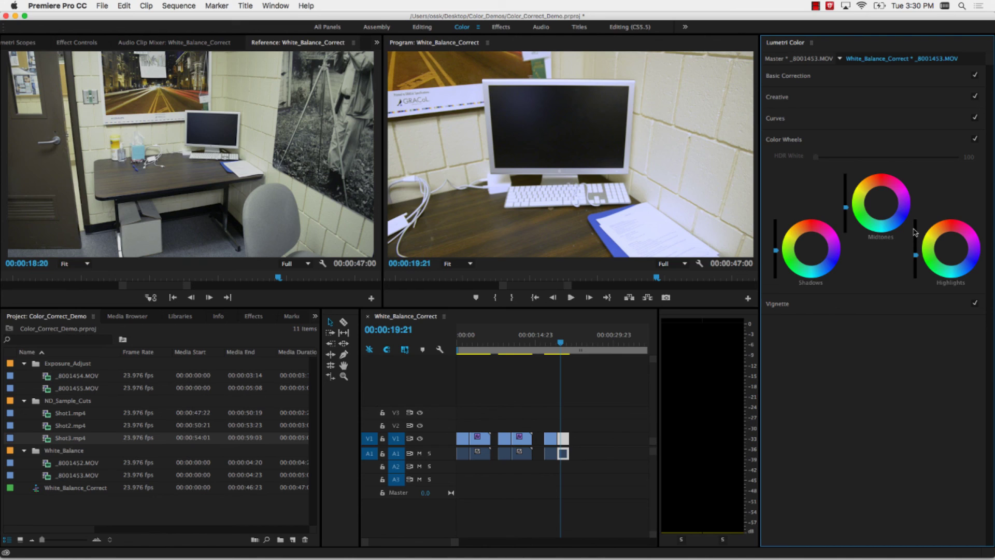
Expand the Curves section and collapse RGB Curves, leaving the Hue Saturation Curve open.
{"action": "left_click", "coordinate": [821, 125]}
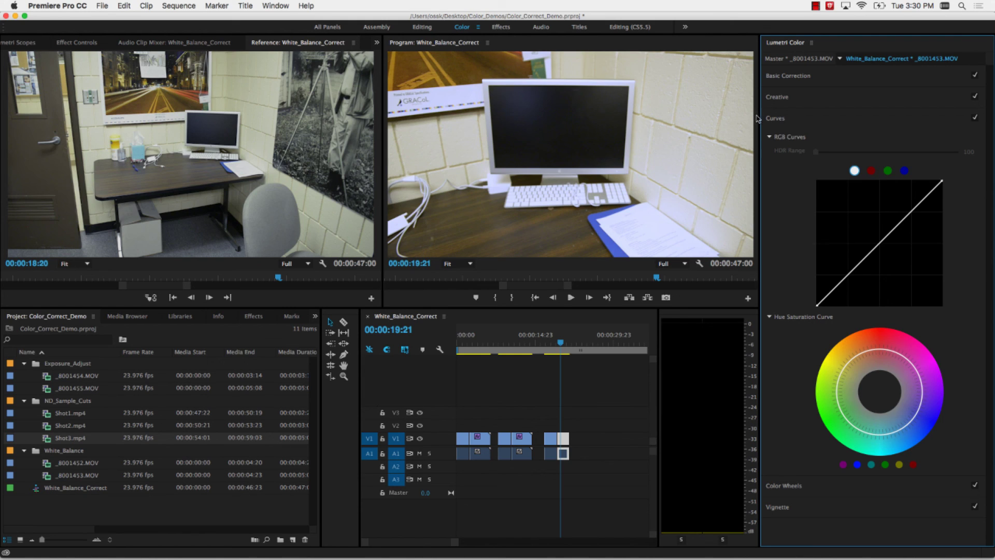
{"action": "left_click", "coordinate": [770, 137]}
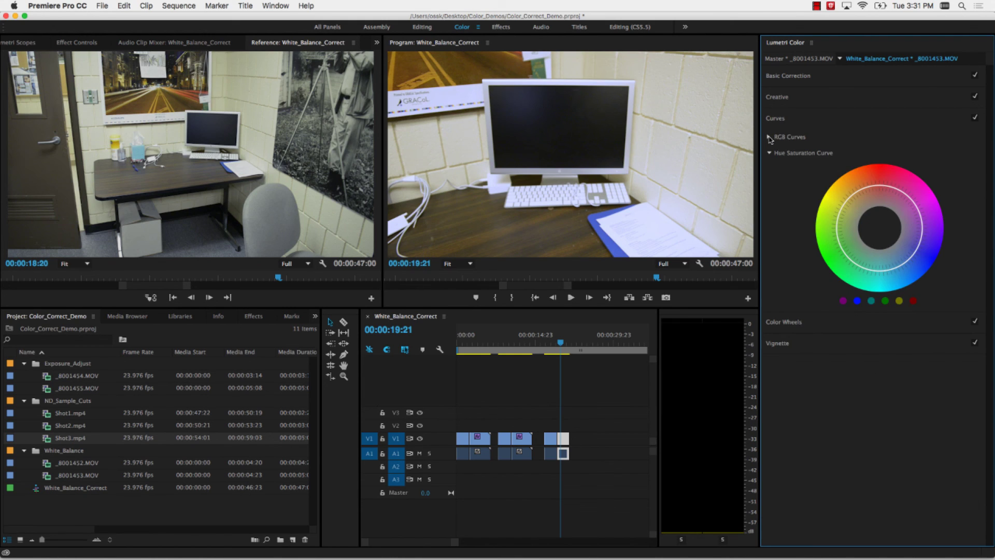
{"action": "left_click", "coordinate": [770, 137]}
{"action": "left_click", "coordinate": [770, 137]}
Try a single yellow point on the Hue Saturation Curve at full saturation and at full desaturation, then reset the curve.
{"action": "left_click", "coordinate": [844, 203]}
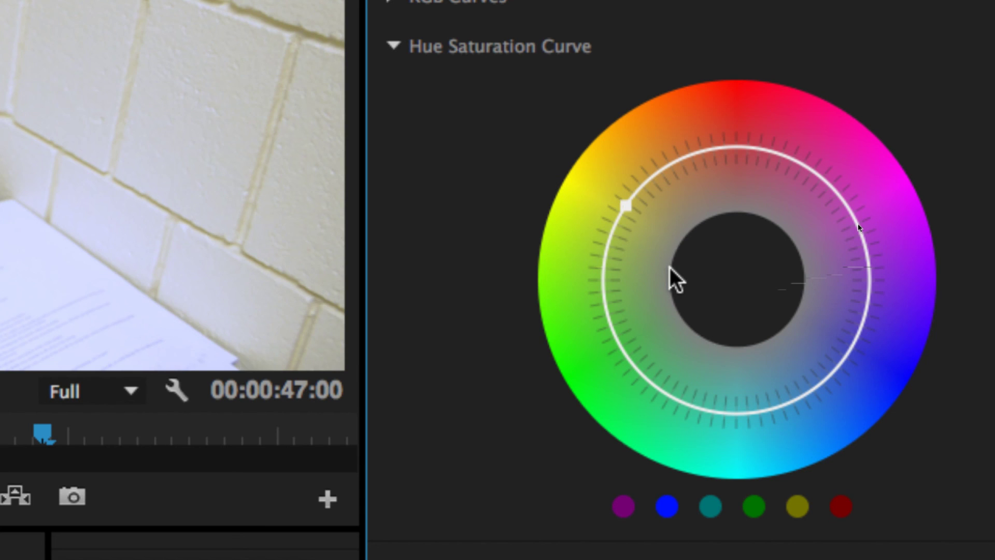
{"action": "double_click", "coordinate": [640, 244]}
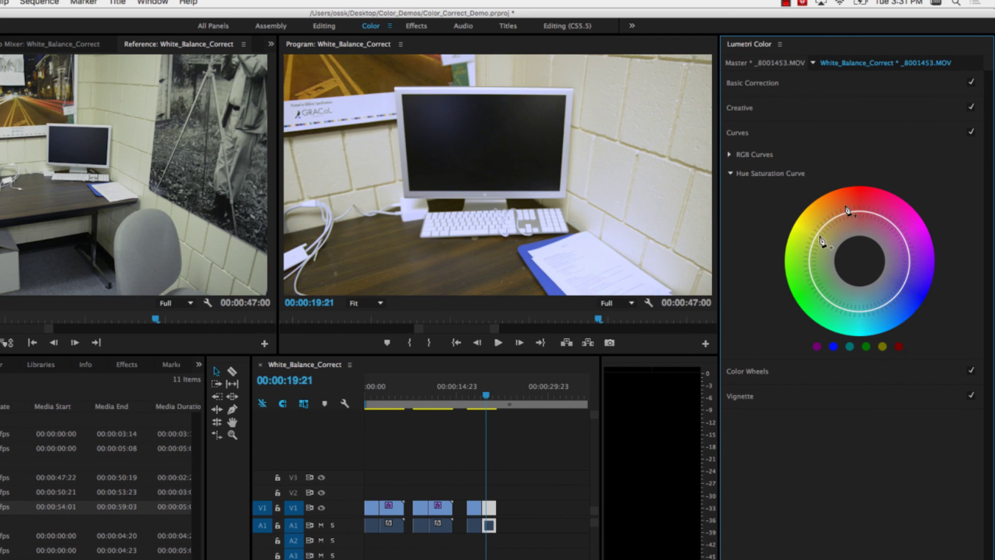
{"action": "left_click_drag", "start_coordinate": [819, 236], "coordinate": [798, 215]}
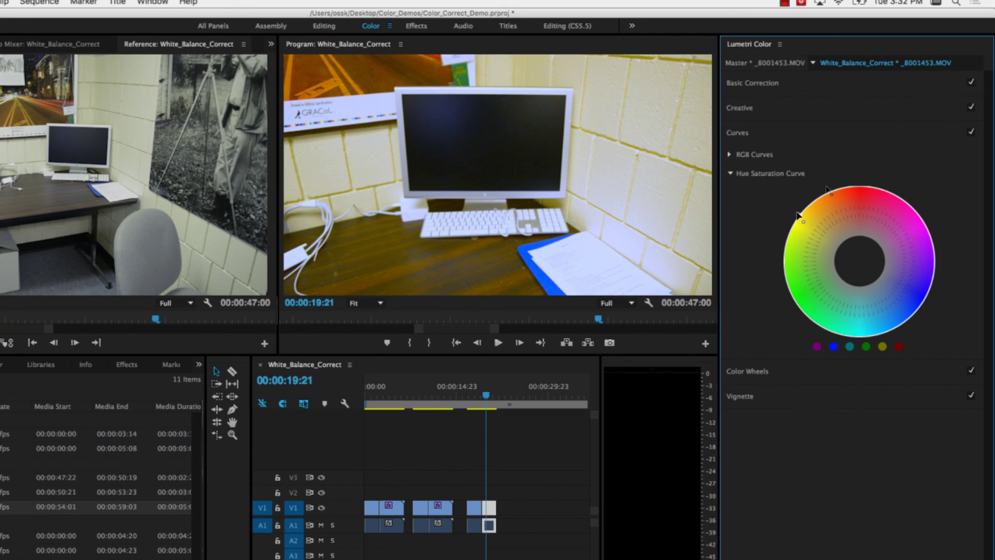
{"action": "left_click_drag", "start_coordinate": [799, 215], "coordinate": [846, 268]}
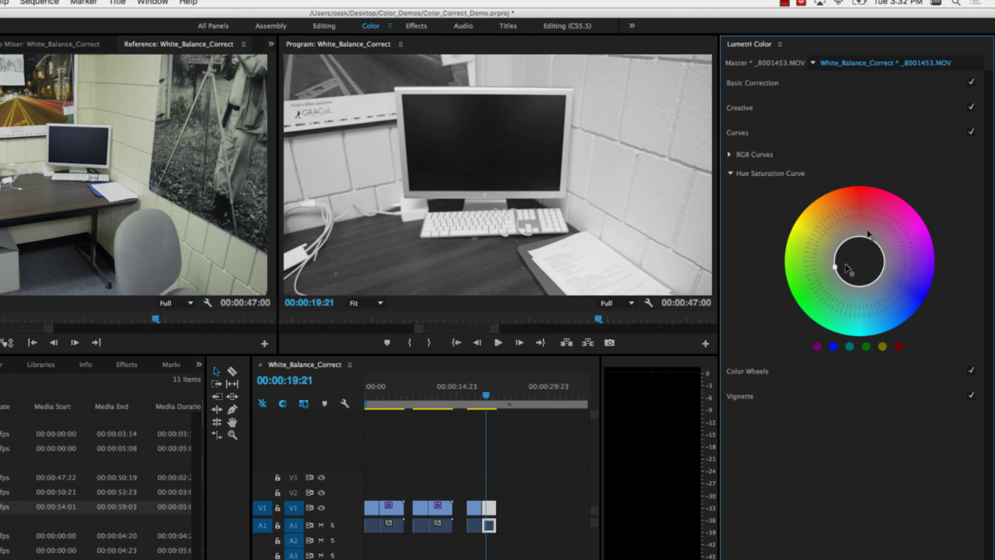
{"action": "double_click", "coordinate": [846, 268]}
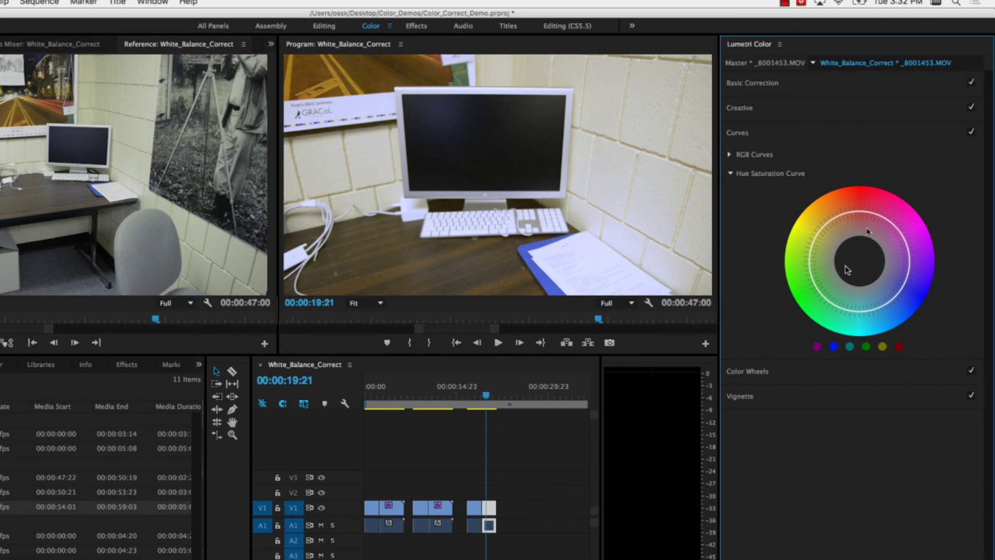
Add points around the yellow range of the Hue Saturation Curve and pull that section inward to desaturate yellow.
{"action": "left_click", "coordinate": [820, 231]}
{"action": "left_click", "coordinate": [814, 285]}
{"action": "left_click_drag", "start_coordinate": [817, 281], "coordinate": [832, 247]}
{"action": "left_click", "coordinate": [821, 231]}
Toggle the yellow desaturation off and on with resets, undos and redos to compare the wall color.
{"action": "double_click", "coordinate": [871, 263]}
{"action": "key", "text": "super+z"}
{"action": "double_click", "coordinate": [871, 263]}
{"action": "key", "text": "super+z"}
{"action": "key", "text": "super+z"}
{"action": "key", "text": "super+z"}
{"action": "key", "text": "super+shift+z"}
{"action": "key", "text": "super+shift+z"}
Reshape the Hue Saturation Curve's yellow dip by moving its inner points and shifting its outer points toward orange and green.
{"action": "left_click_drag", "start_coordinate": [833, 250], "coordinate": [841, 238]}
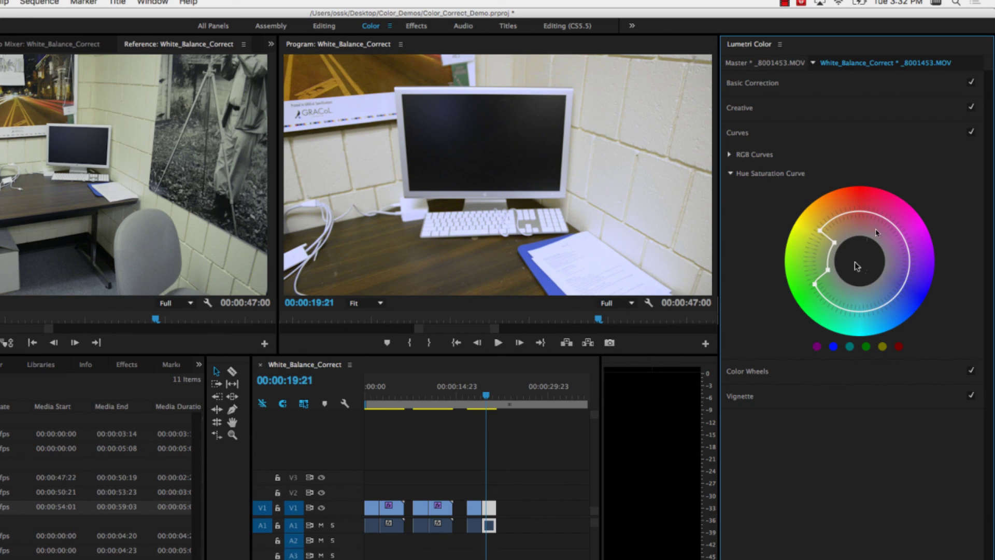
{"action": "left_click_drag", "start_coordinate": [828, 270], "coordinate": [830, 296]}
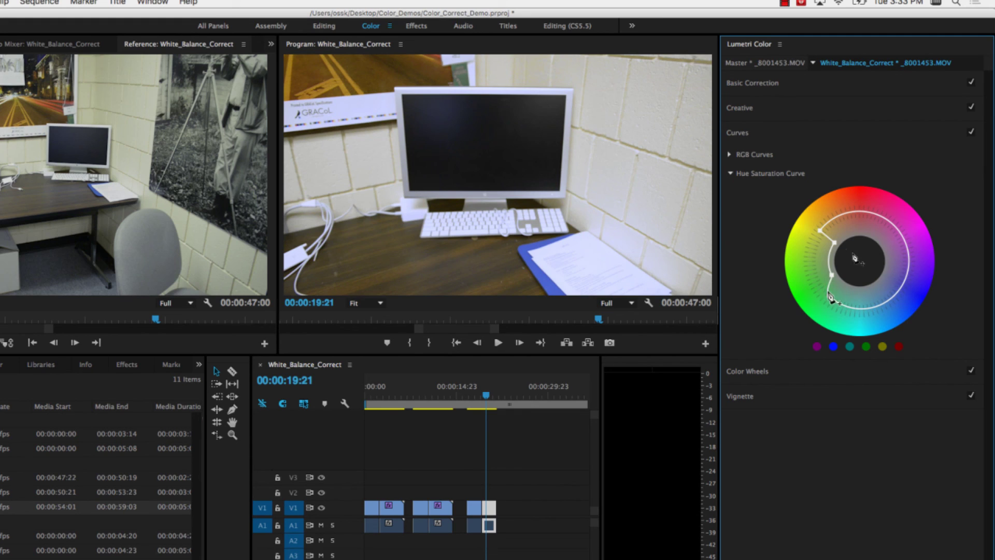
{"action": "left_click_drag", "start_coordinate": [820, 230], "coordinate": [831, 225]}
Reset the Hue Saturation Curve and magnify the Program monitor to 200% on the wall beside the computer screen.
{"action": "double_click", "coordinate": [864, 251]}
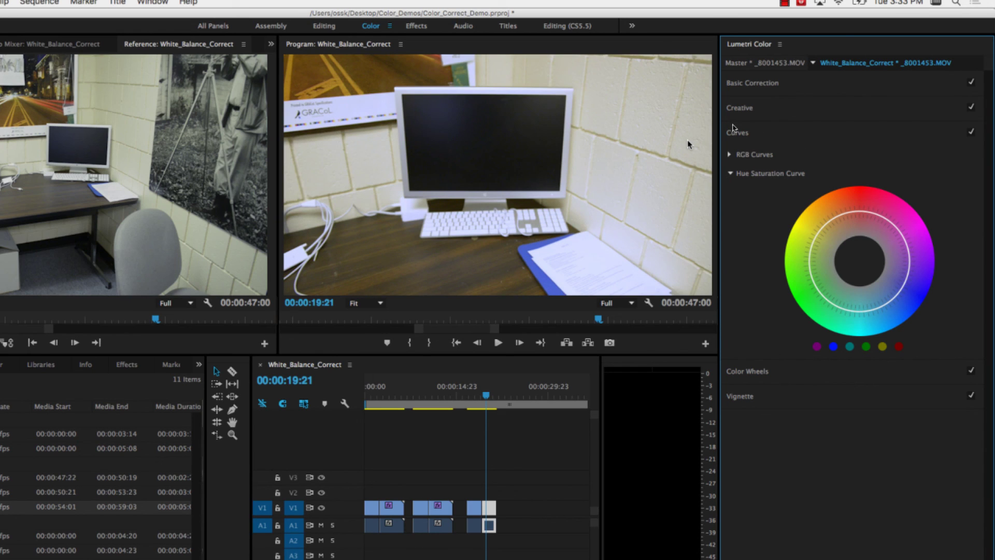
{"action": "left_click", "coordinate": [380, 303]}
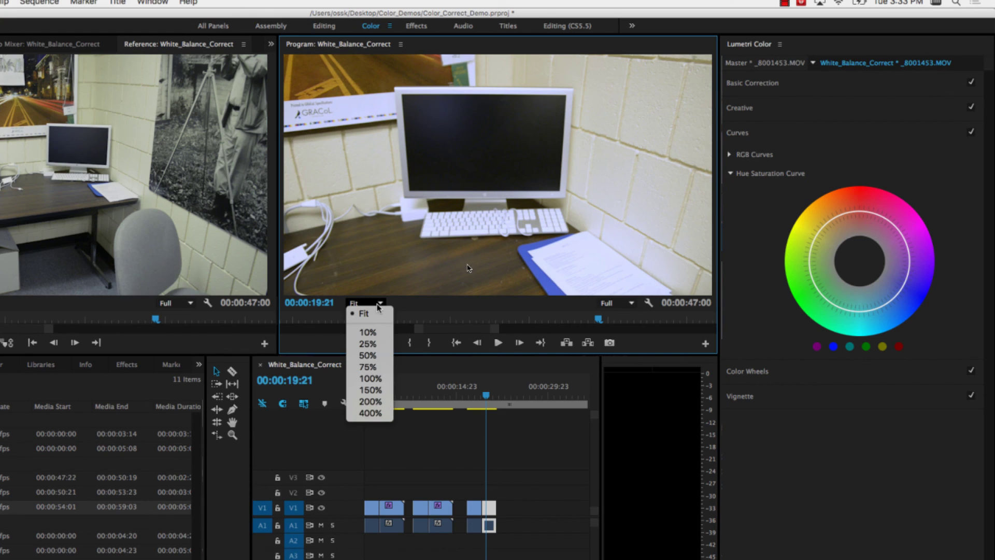
{"action": "left_click", "coordinate": [372, 402]}
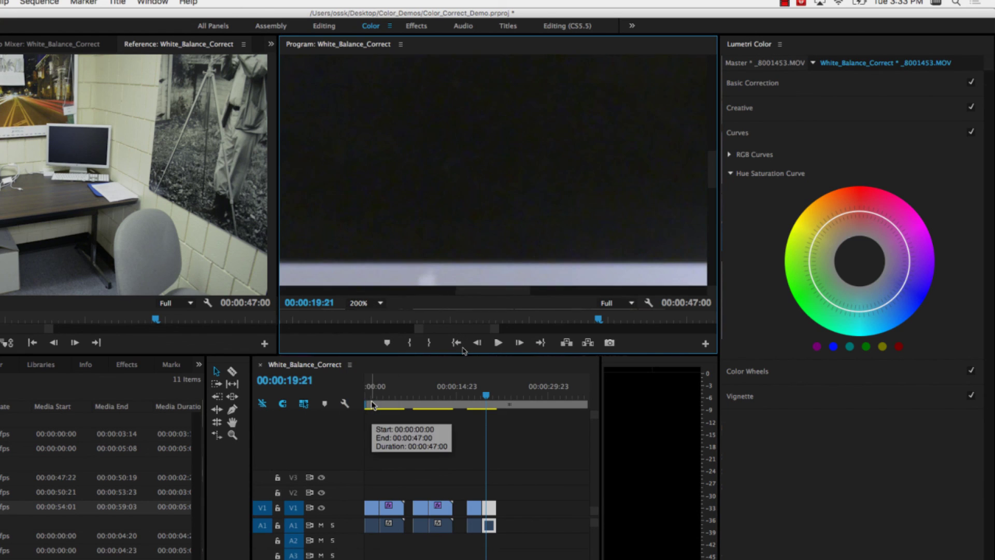
{"action": "left_click_drag", "start_coordinate": [515, 292], "coordinate": [605, 300]}
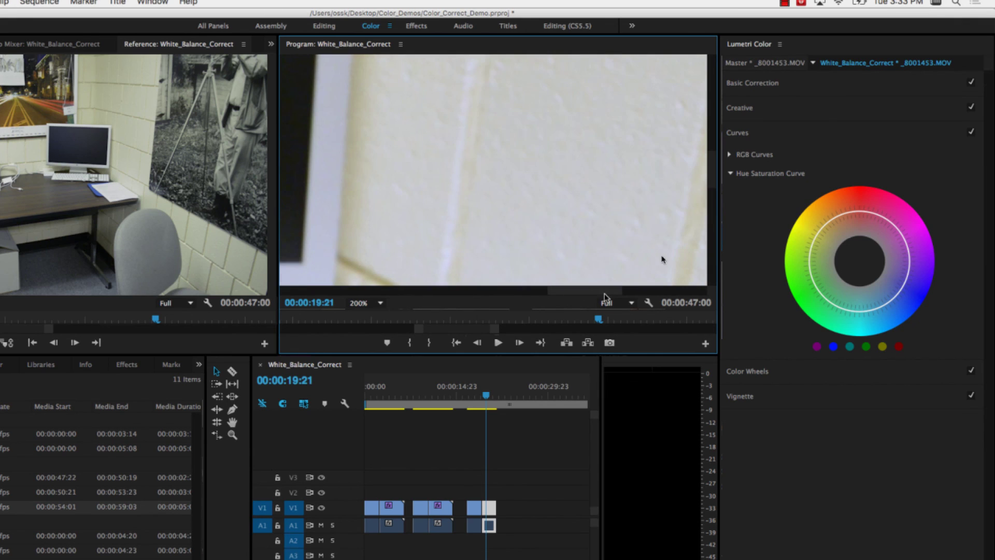
Restore the yellow desaturation on the Hue Saturation Curve, toggling it off and on to compare the magnified wall.
{"action": "left_click", "coordinate": [767, 211]}
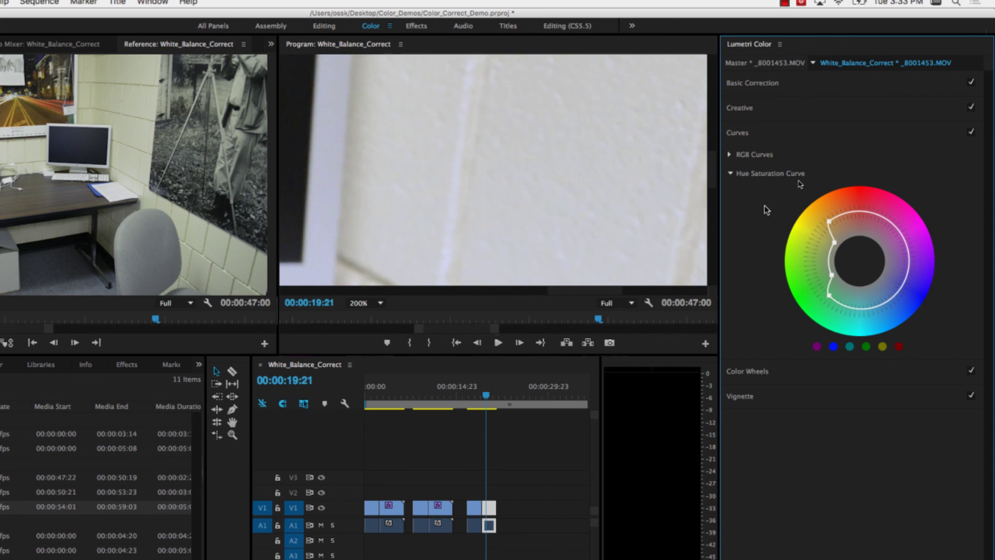
{"action": "key", "text": "super+z"}
{"action": "key", "text": "super+shift+z"}
{"action": "key", "text": "super+z"}
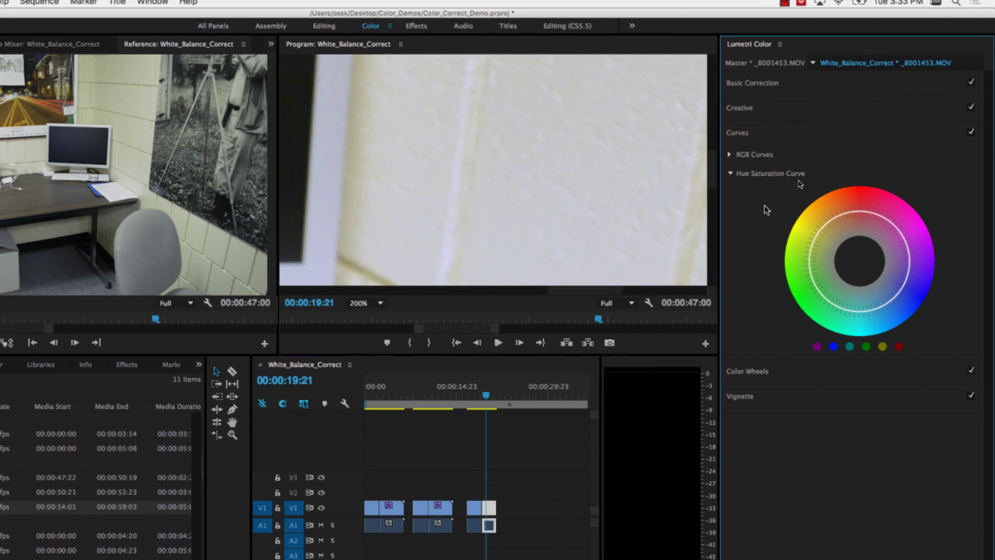
{"action": "key", "text": "super+shift+z"}
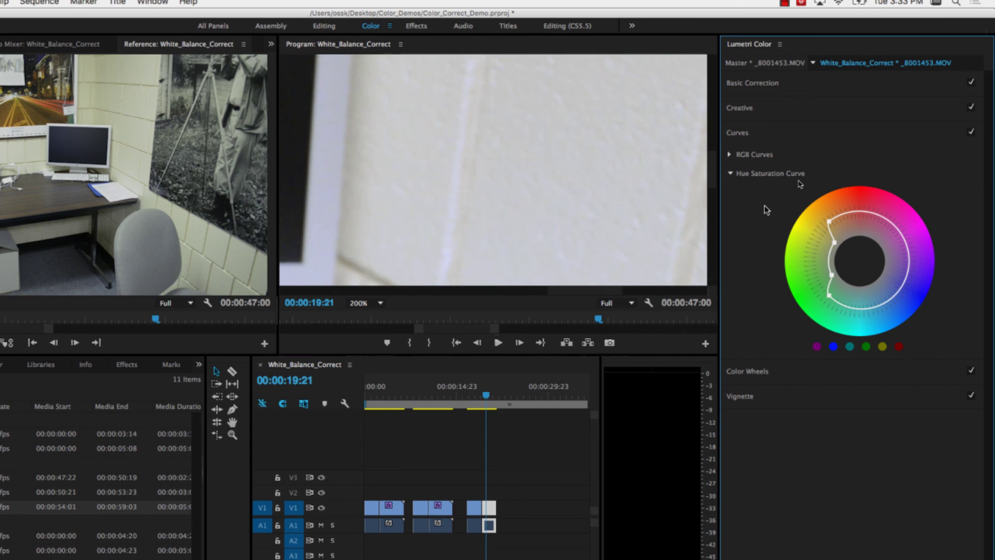
{"action": "key", "text": "super+z"}
{"action": "key", "text": "super+shift+z"}
{"action": "key", "text": "super+z"}
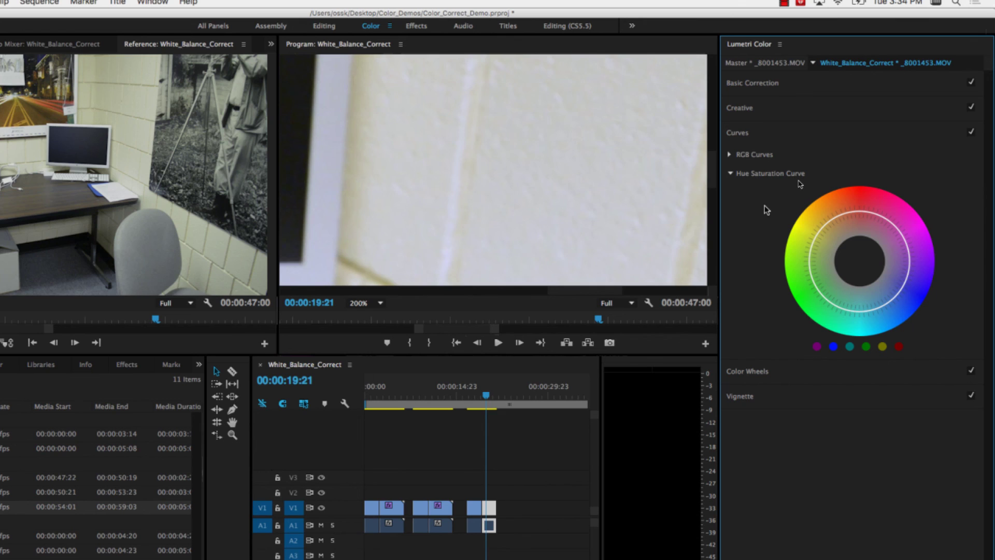
{"action": "key", "text": "super+shift+z"}
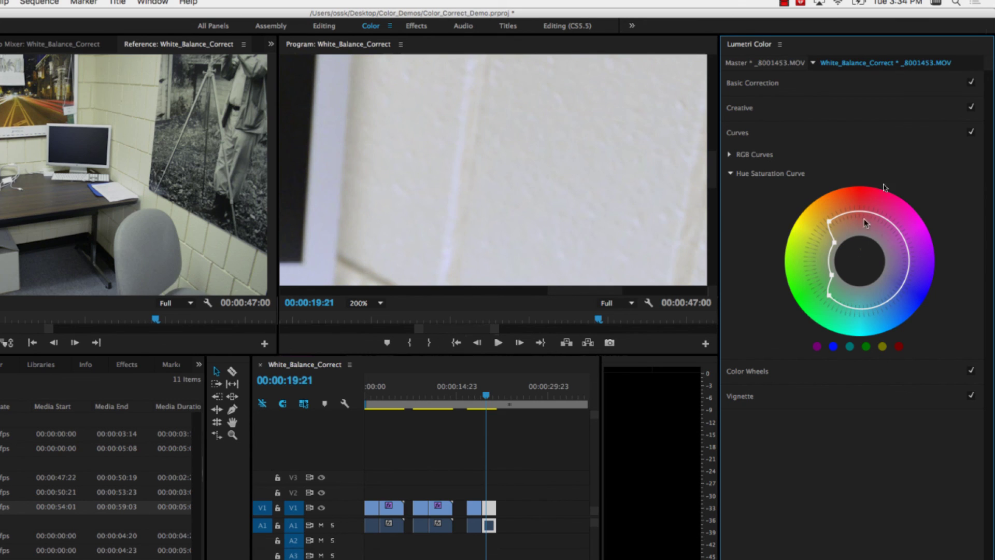
Try pulling the Hue Saturation Curve inward at the red-orange hues, compare the wall with and without it, and undo the change.
{"action": "left_click_drag", "start_coordinate": [832, 228], "coordinate": [860, 233]}
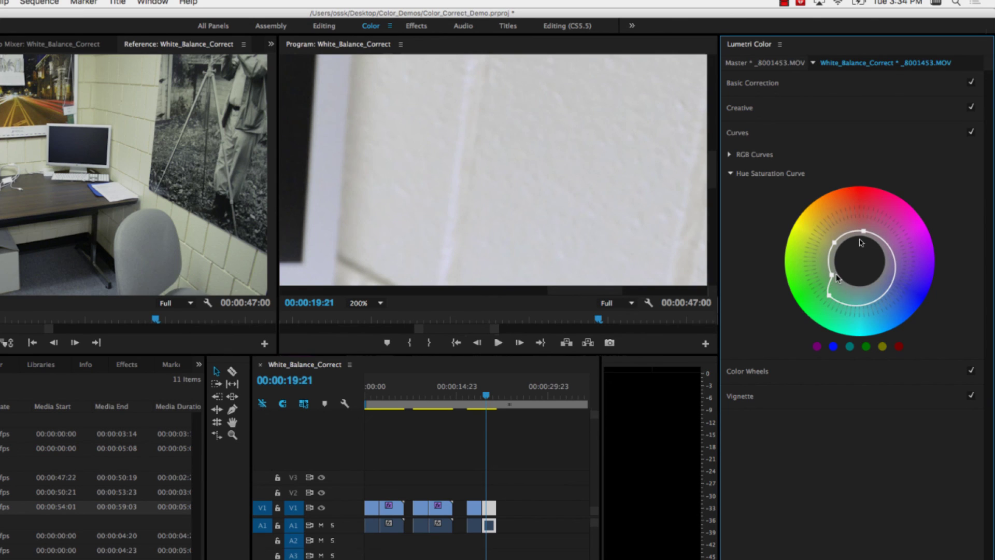
{"action": "key", "text": "super+z"}
{"action": "key", "text": "super+shift+z"}
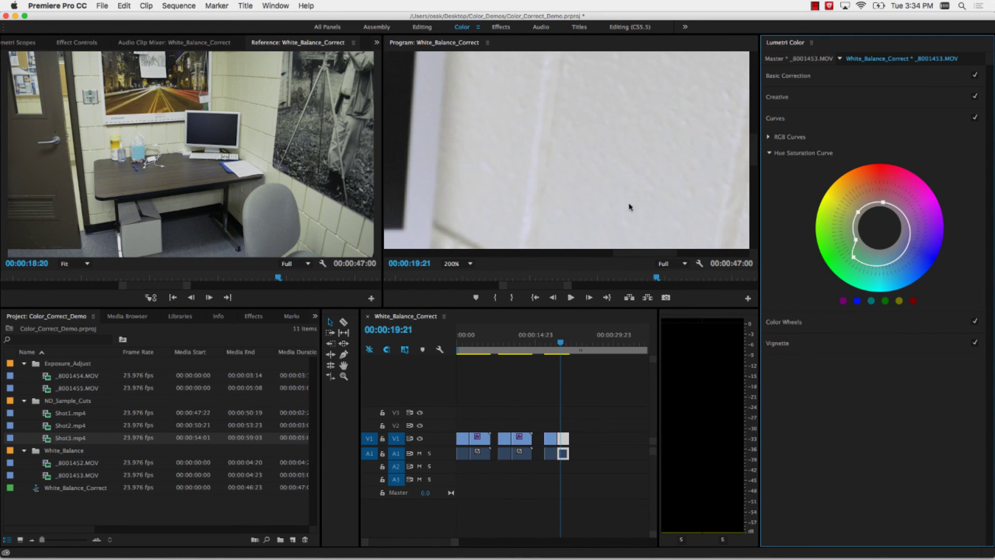
{"action": "key", "text": "super+z"}
Maximize the Program monitor and set its zoom level to Fit.
{"action": "left_click", "coordinate": [579, 167]}
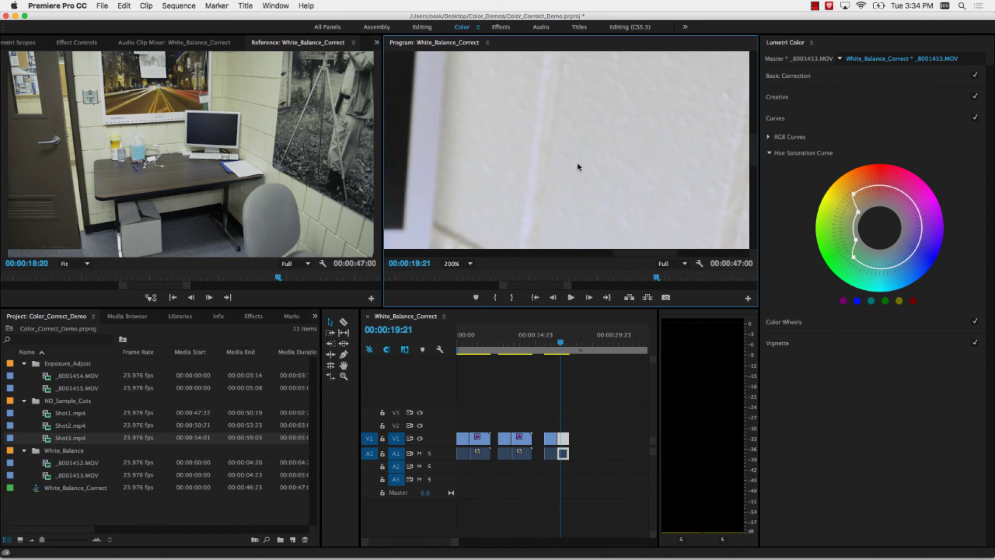
{"action": "key", "text": "grave"}
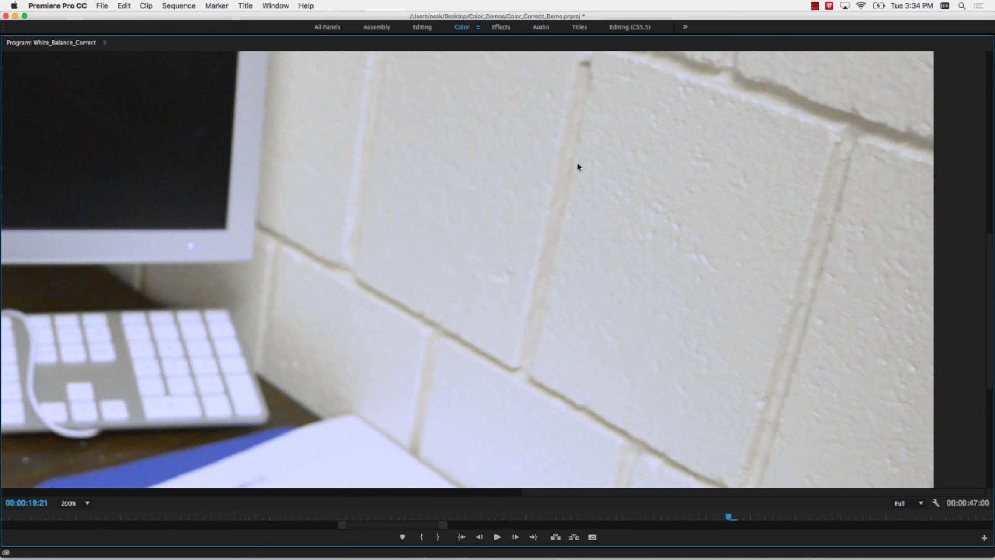
{"action": "key", "text": "k"}
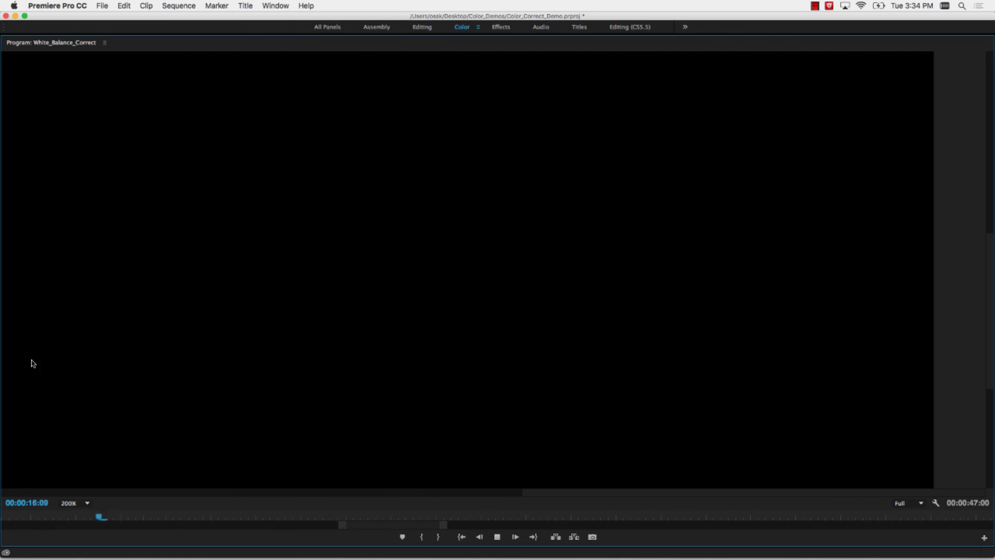
{"action": "left_click", "coordinate": [88, 503]}
{"action": "left_click", "coordinate": [81, 461]}
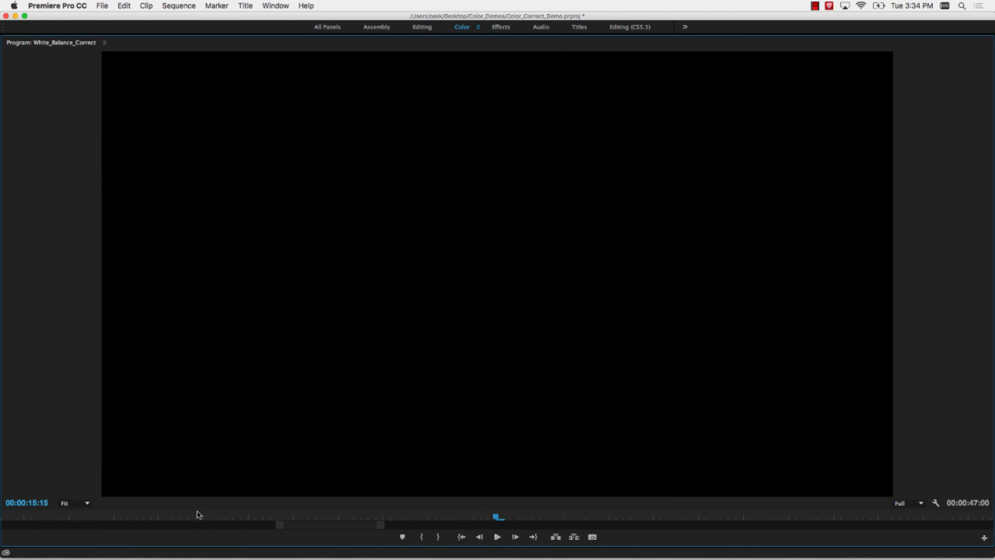
Play the corrected wide and close-up office shots back and forth across their cut to compare color, and restore the monitor's size.
{"action": "left_click_drag", "start_coordinate": [534, 518], "coordinate": [744, 528]}
{"action": "key", "text": "space"}
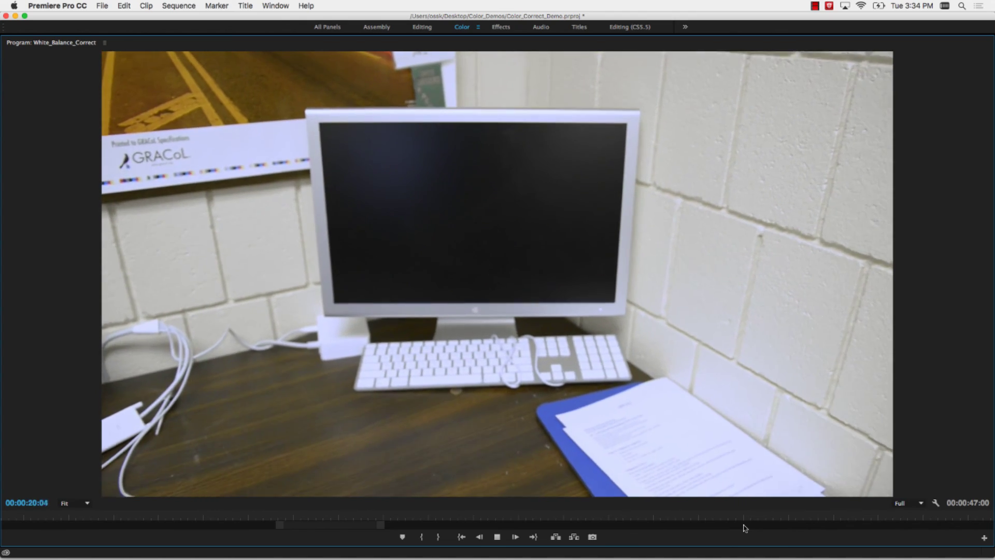
{"action": "key", "text": "space"}
{"action": "key", "text": "j"}
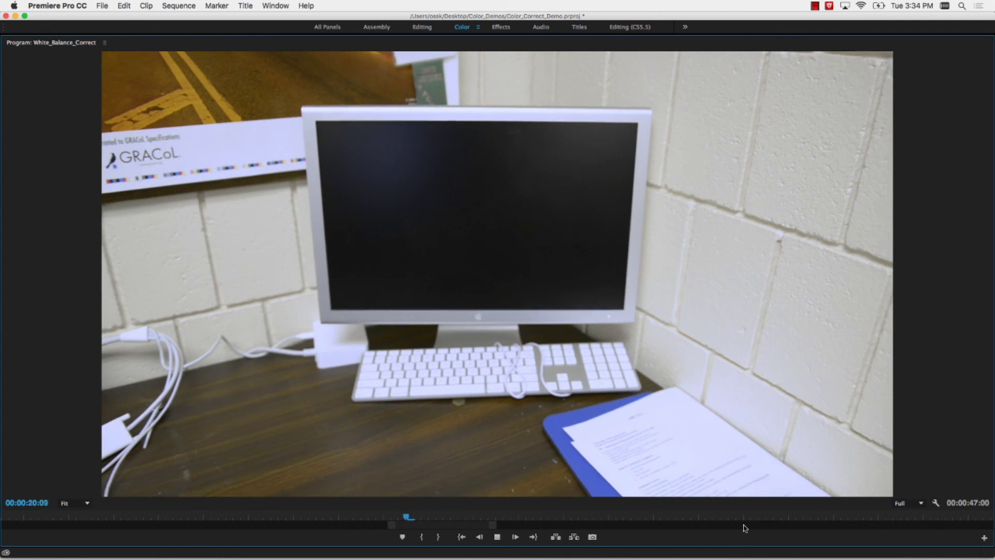
{"action": "key", "text": "k"}
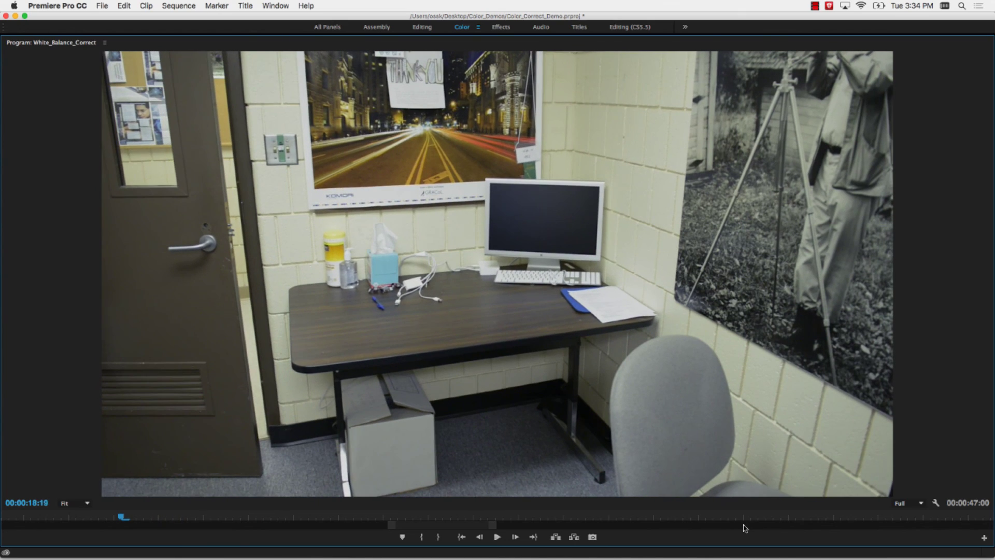
{"action": "key", "text": "l"}
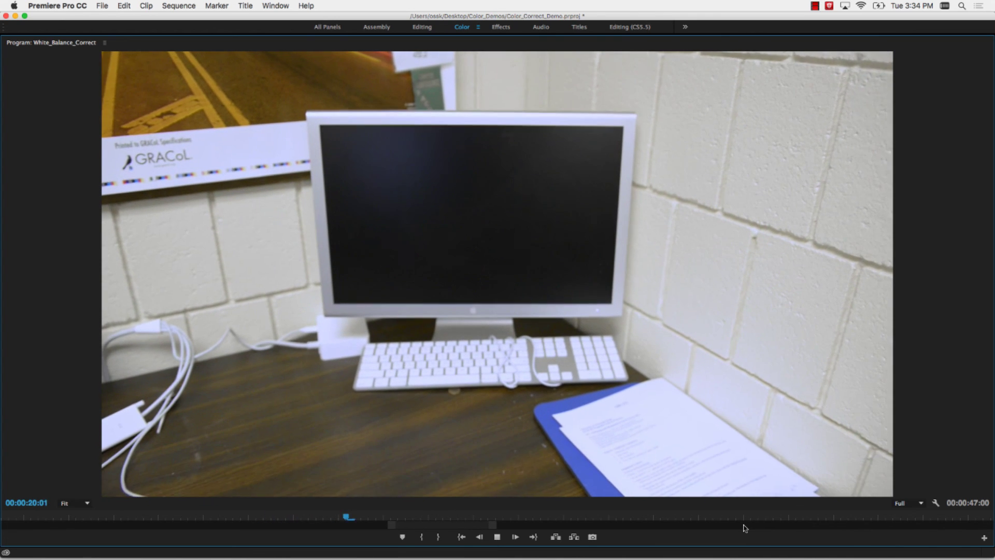
{"action": "key", "text": "k"}
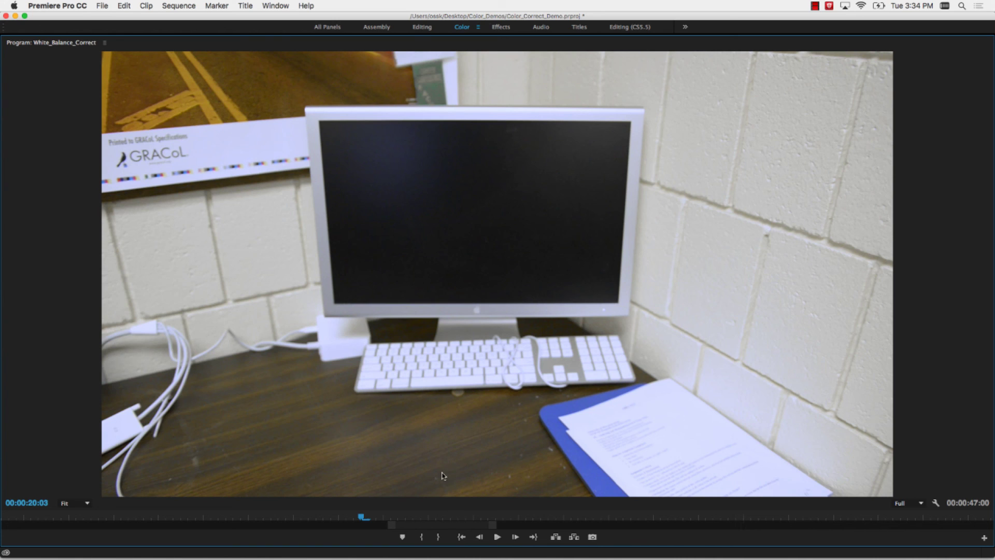
{"action": "key", "text": "grave"}
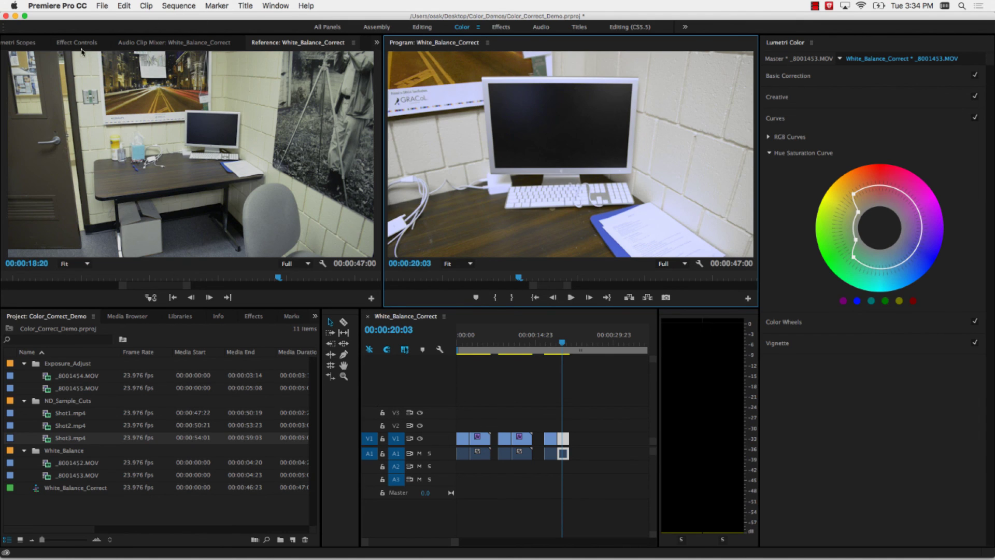
Show the Lumetri Scopes and look through the Color Wheels and Creative sections before returning to Curves.
{"action": "left_click", "coordinate": [26, 42]}
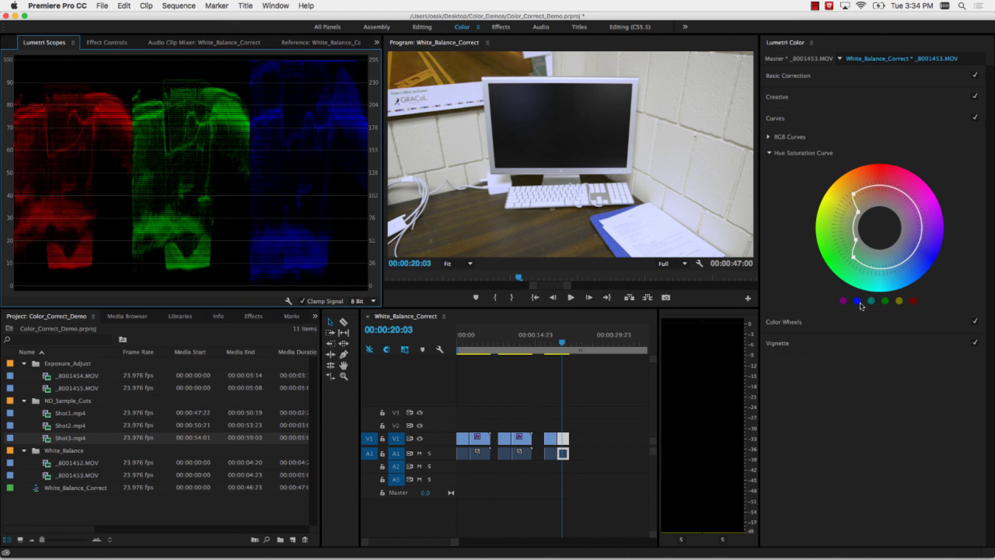
{"action": "left_click", "coordinate": [799, 324]}
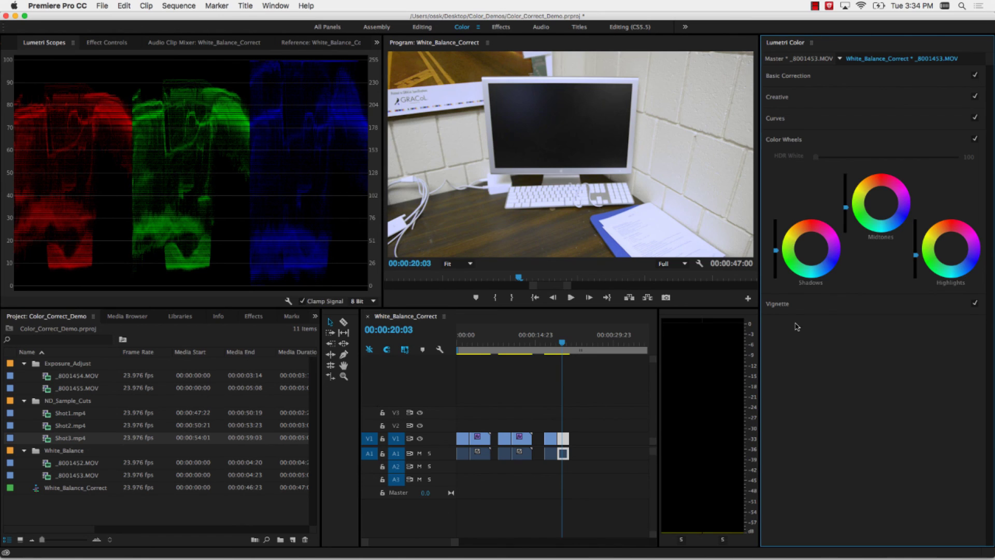
{"action": "left_click", "coordinate": [798, 123]}
{"action": "left_click", "coordinate": [792, 101]}
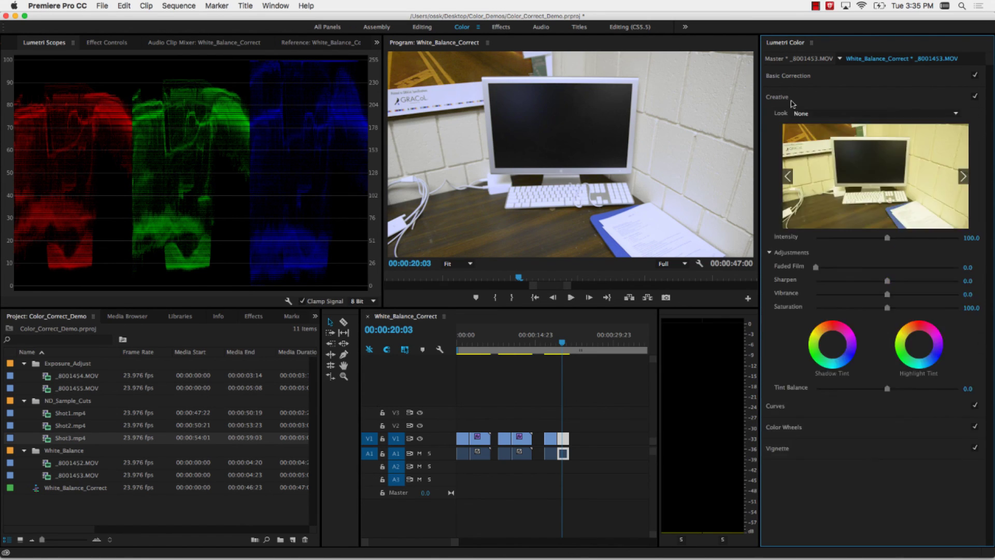
{"action": "left_click", "coordinate": [791, 102]}
{"action": "left_click", "coordinate": [806, 126]}
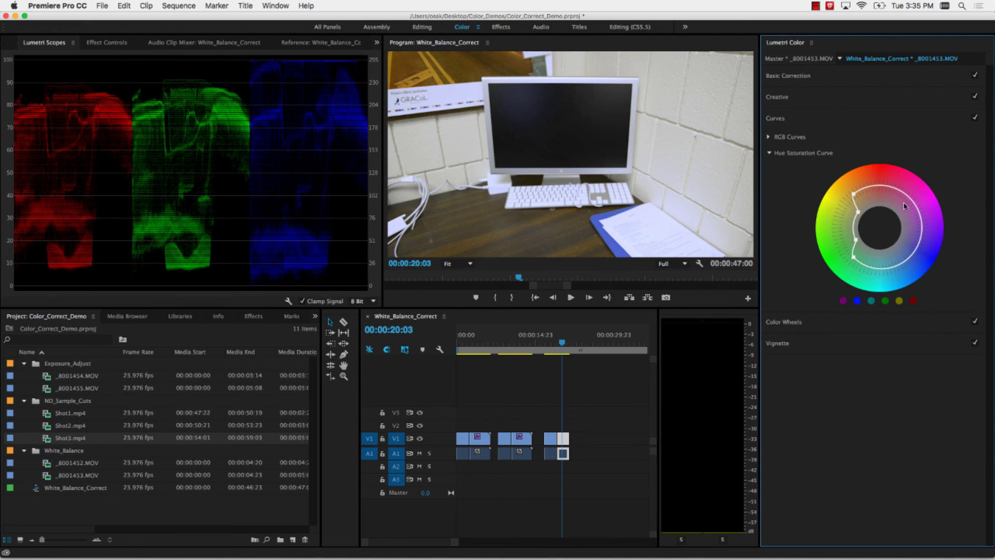
Add control points to the blue RGB curve in the midtones and highlights, lowering the blue slightly between them.
{"action": "left_click", "coordinate": [772, 138]}
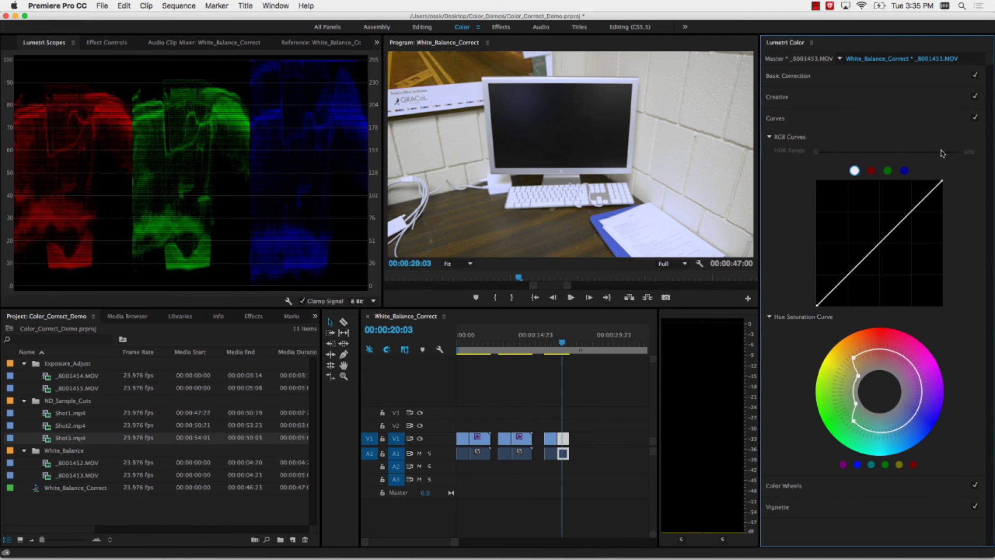
{"action": "left_click", "coordinate": [905, 171]}
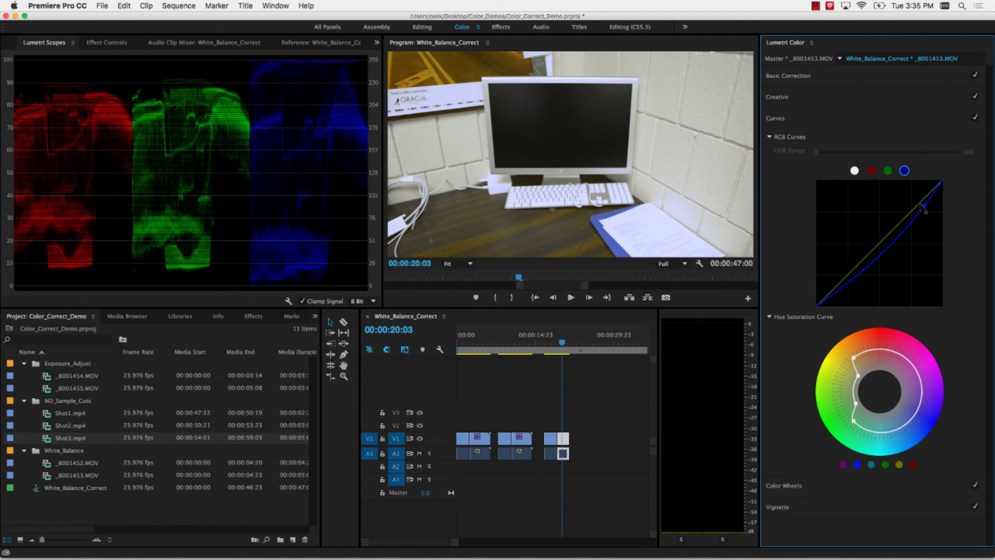
{"action": "left_click", "coordinate": [917, 204]}
{"action": "left_click", "coordinate": [880, 241]}
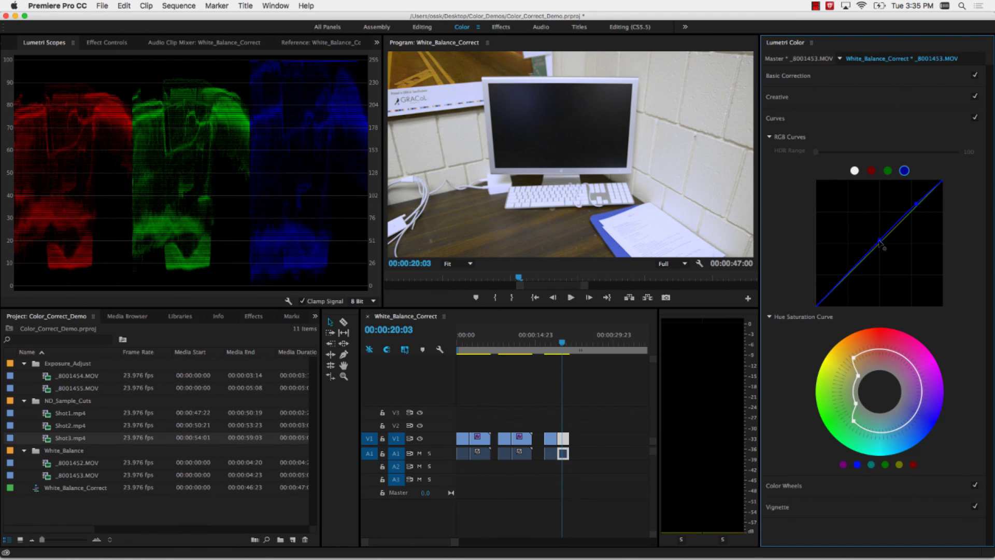
{"action": "left_click", "coordinate": [901, 220]}
{"action": "mouse_move", "coordinate": [901, 221]}
{"action": "left_mouse_down"}
{"action": "mouse_move", "coordinate": [892, 205]}
{"action": "mouse_move", "coordinate": [904, 222]}
{"action": "left_mouse_up"}
{"action": "left_click", "coordinate": [771, 138]}
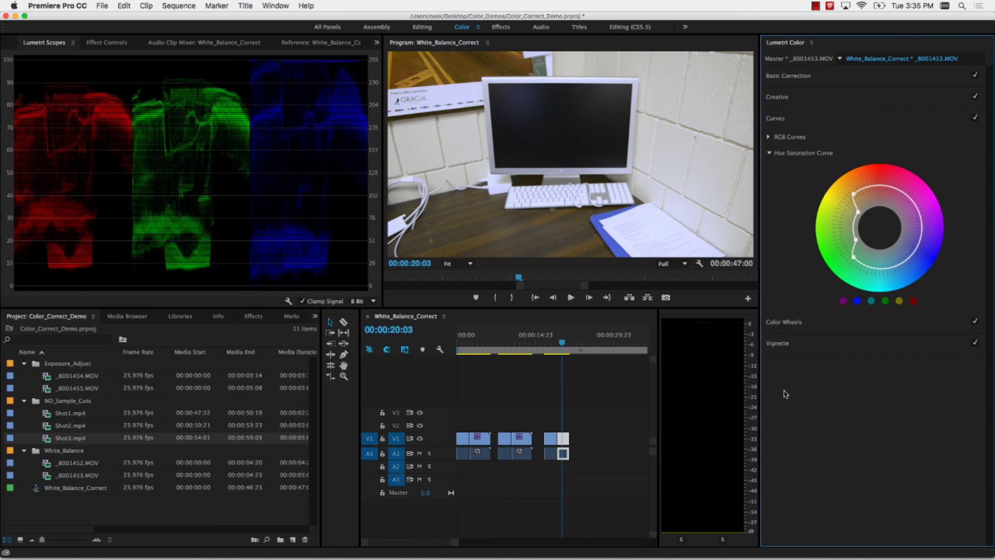
Tint the midtones of the close-up clip slightly toward yellow-green with the color wheel, scrubbing across the cut to compare.
{"action": "left_click", "coordinate": [802, 328]}
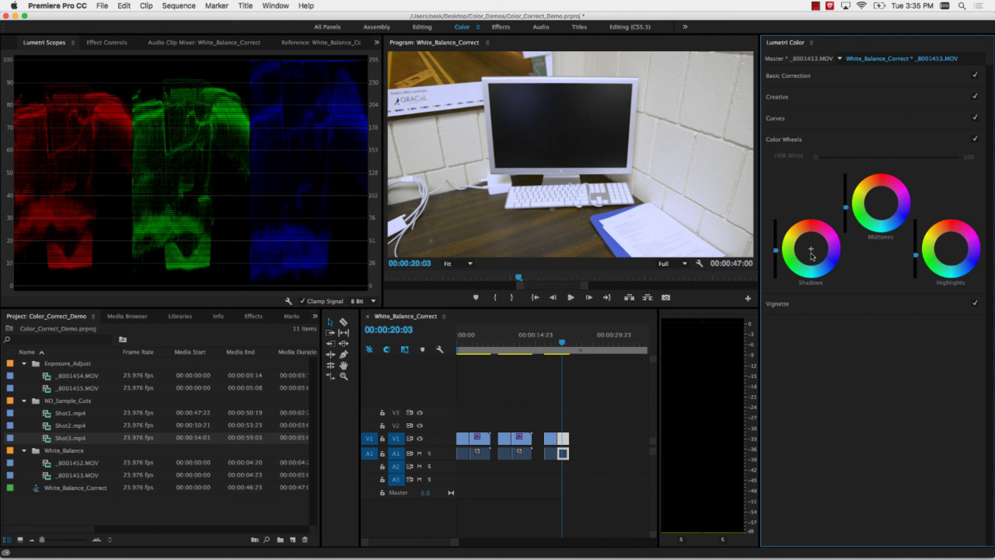
{"action": "left_click", "coordinate": [882, 206]}
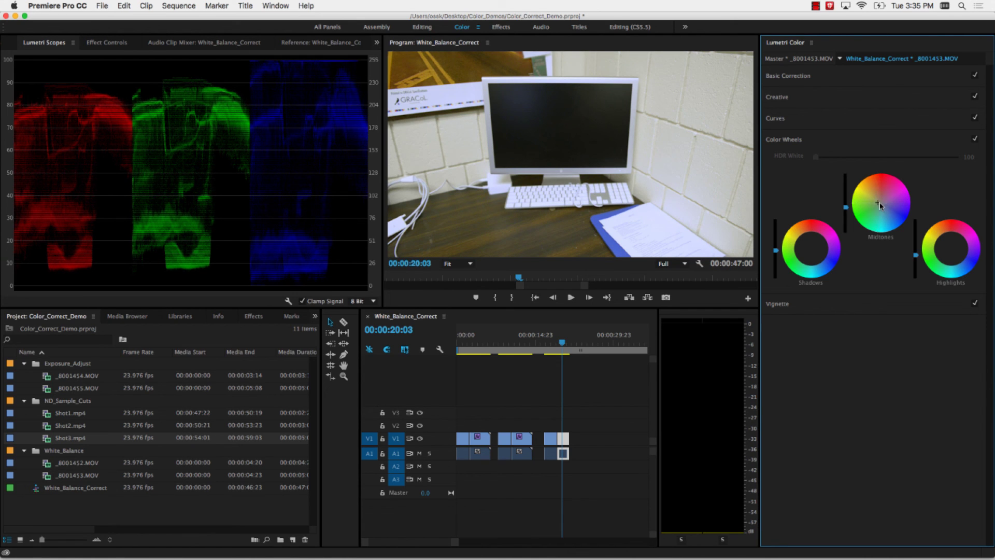
{"action": "left_click", "coordinate": [552, 346]}
{"action": "left_click_drag", "start_coordinate": [552, 348], "coordinate": [559, 347]}
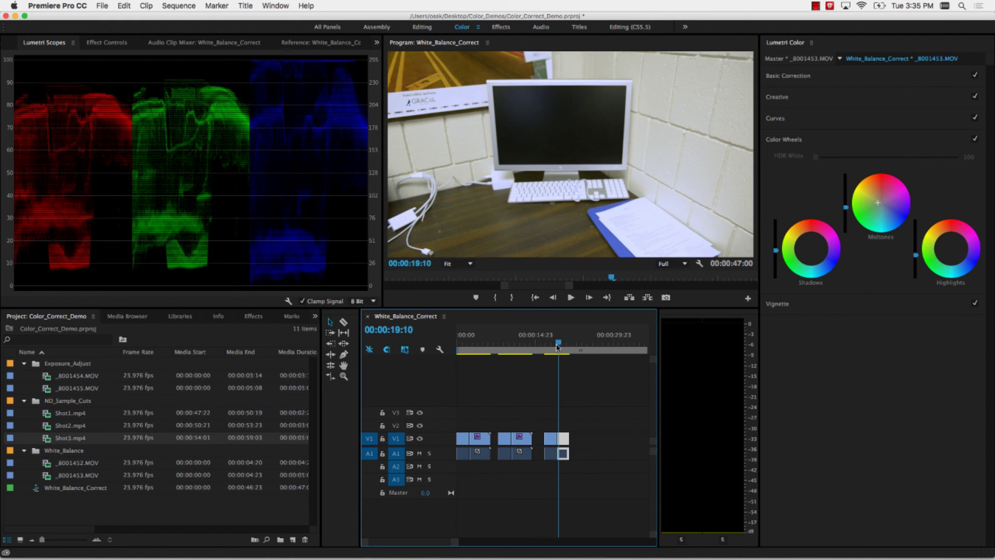
Tint the close-up clip's highlights slightly toward yellow-green and nudge the midtones further in the same direction.
{"action": "left_click", "coordinate": [952, 250]}
{"action": "left_click_drag", "start_coordinate": [952, 250], "coordinate": [949, 248]}
{"action": "left_click", "coordinate": [878, 202]}
{"action": "left_click_drag", "start_coordinate": [878, 203], "coordinate": [878, 202]}
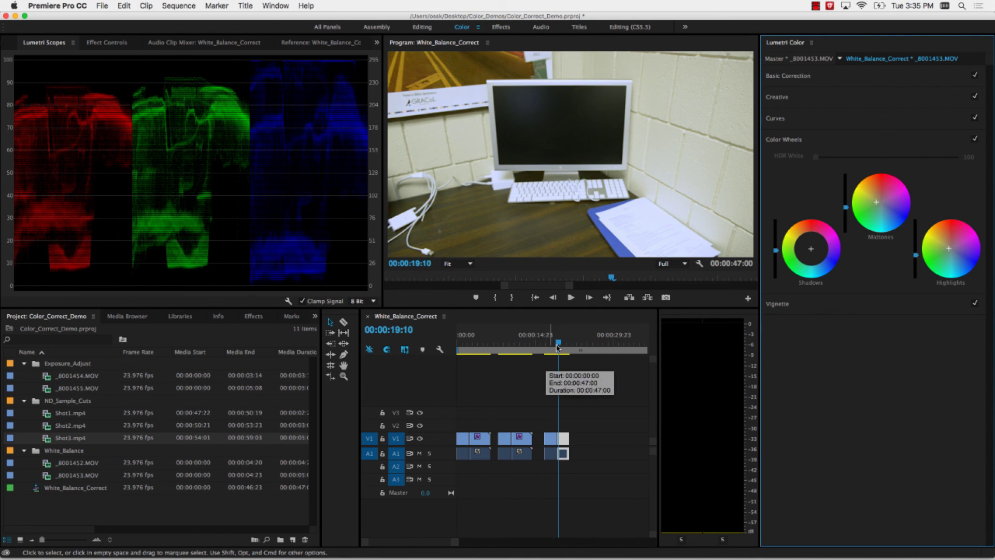
Play the cut between the wide shot and the retinted close-up in the maximized Program monitor to check the match.
{"action": "left_click", "coordinate": [553, 346]}
{"action": "left_click", "coordinate": [554, 195]}
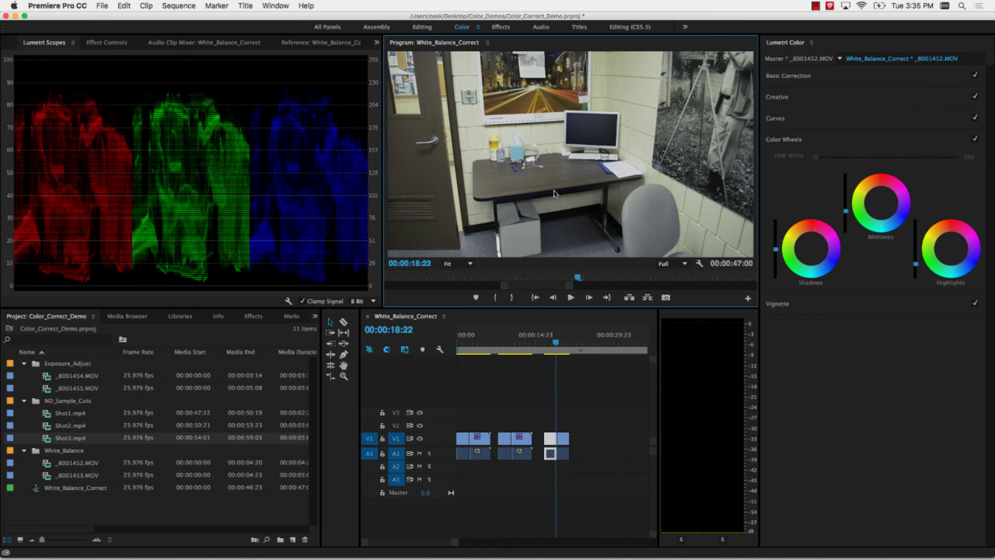
{"action": "key", "text": "grave"}
{"action": "key", "text": "space"}
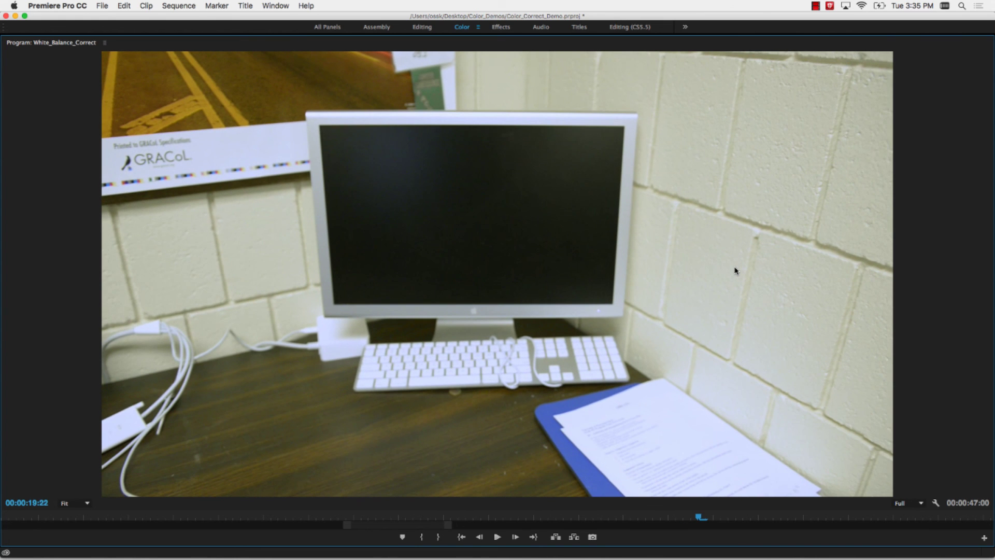
{"action": "key", "text": "j"}
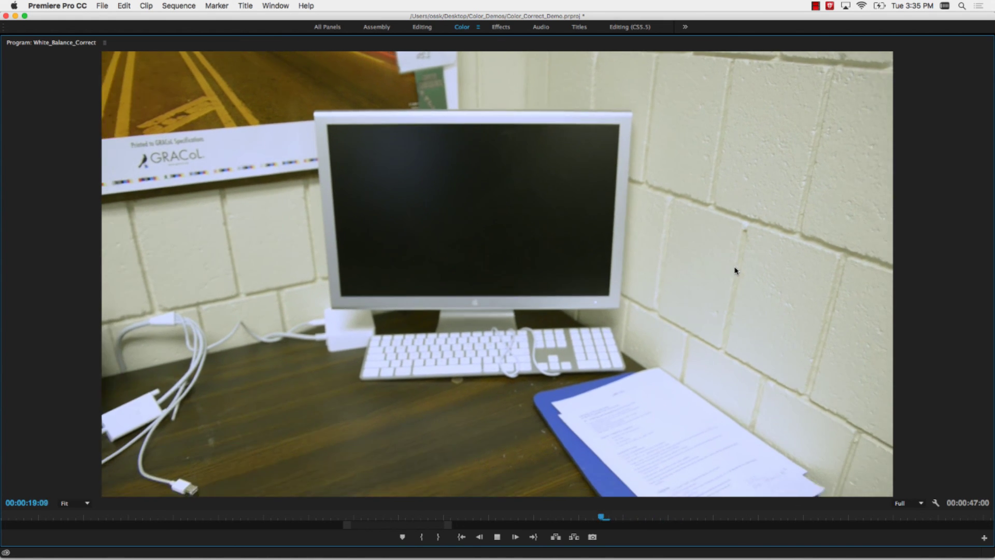
{"action": "key", "text": "l"}
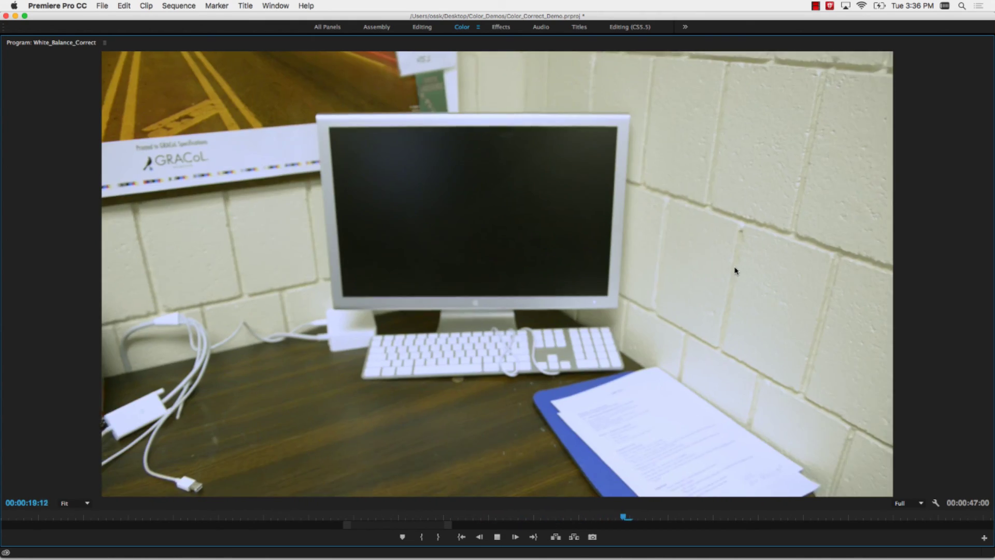
{"action": "key", "text": "k"}
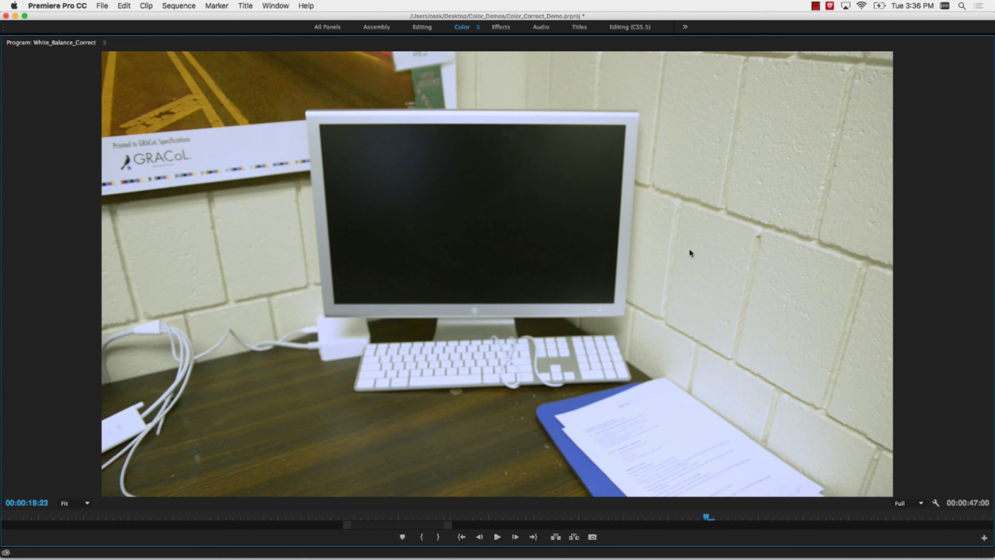
{"action": "key", "text": "grave"}
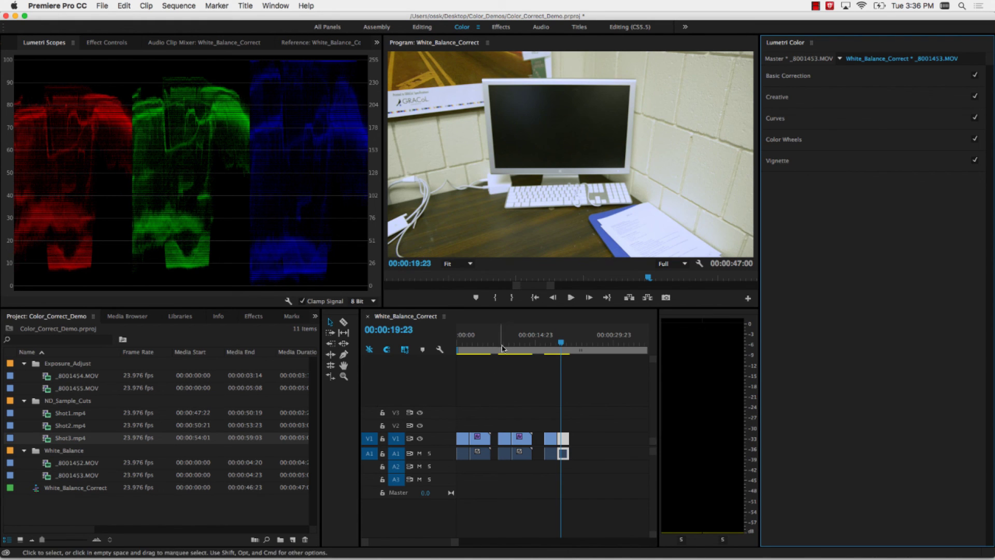
Review the earlier office clip pair near 00:00:10 across its cut in the maximized Program monitor for comparison.
{"action": "left_click_drag", "start_coordinate": [518, 342], "coordinate": [506, 342]}
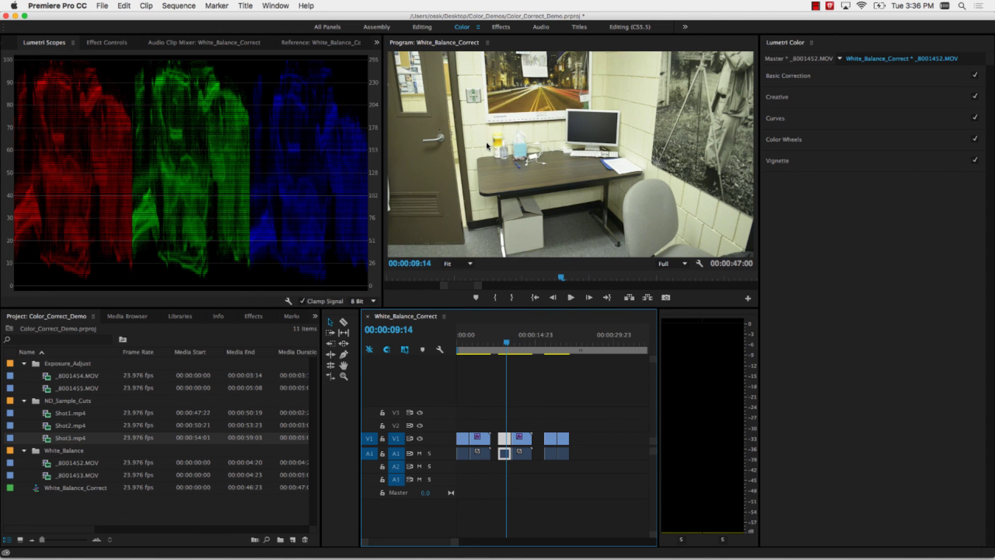
{"action": "key", "text": "grave"}
{"action": "key", "text": "space"}
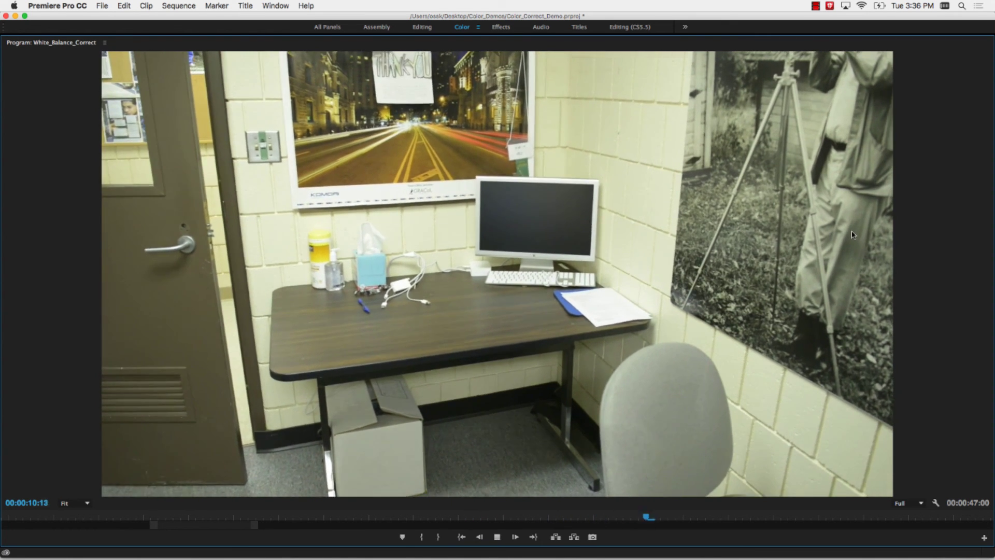
{"action": "key", "text": "space"}
{"action": "key", "text": "j"}
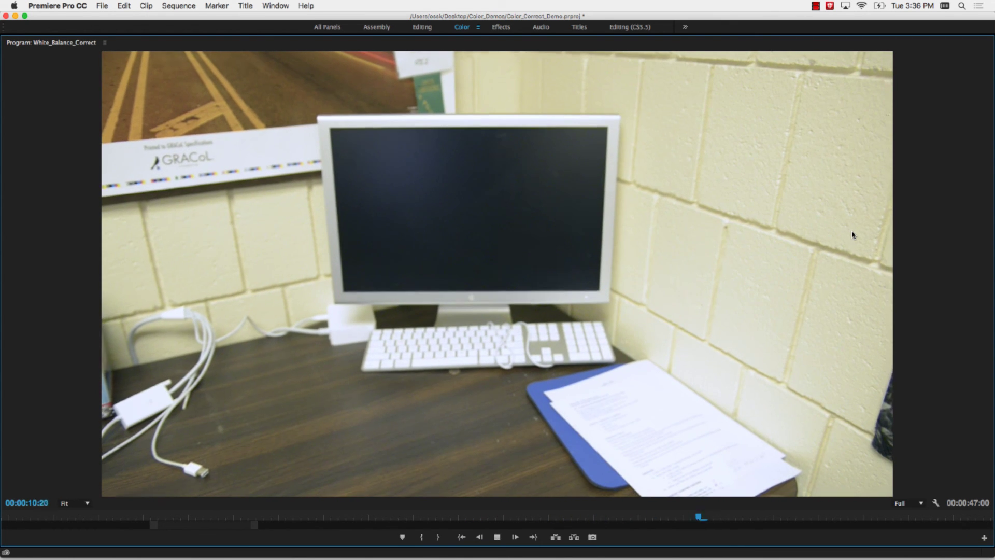
{"action": "key", "text": "l"}
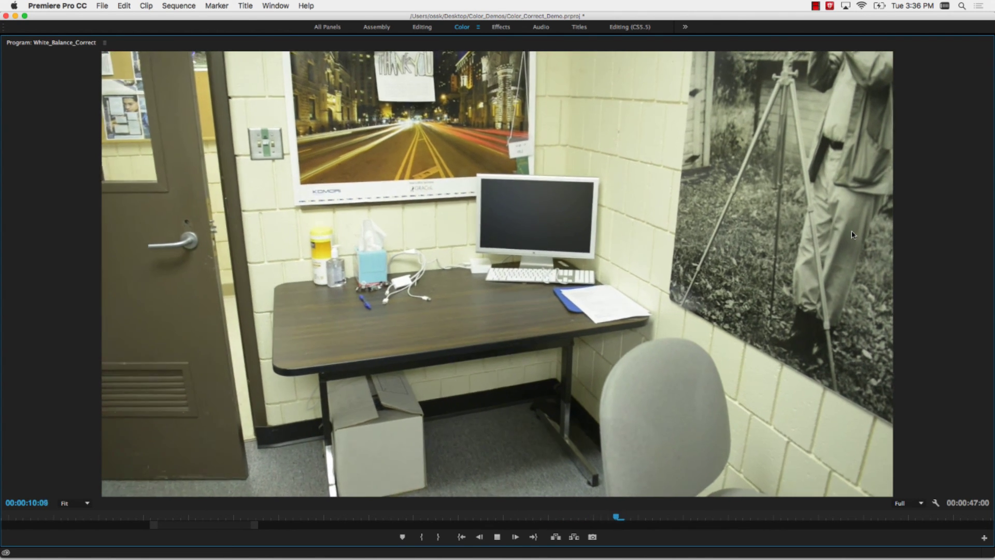
{"action": "key", "text": "space"}
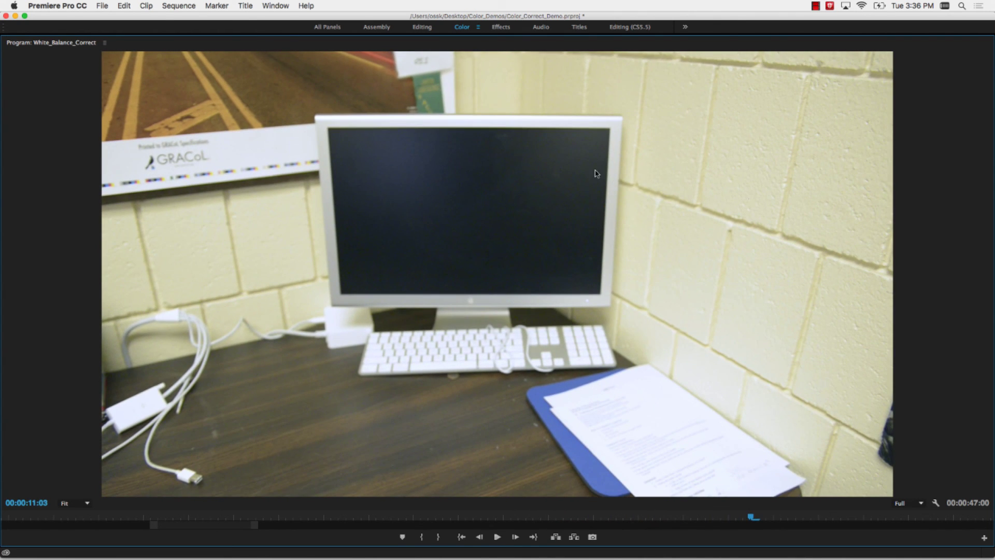
{"action": "key", "text": "grave"}
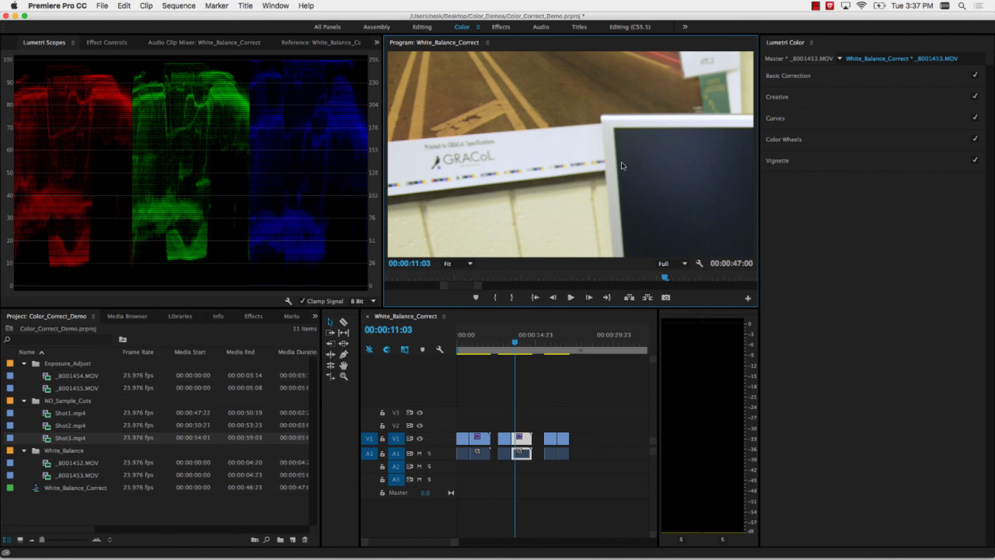
{"action": "left_click", "coordinate": [15, 16]}
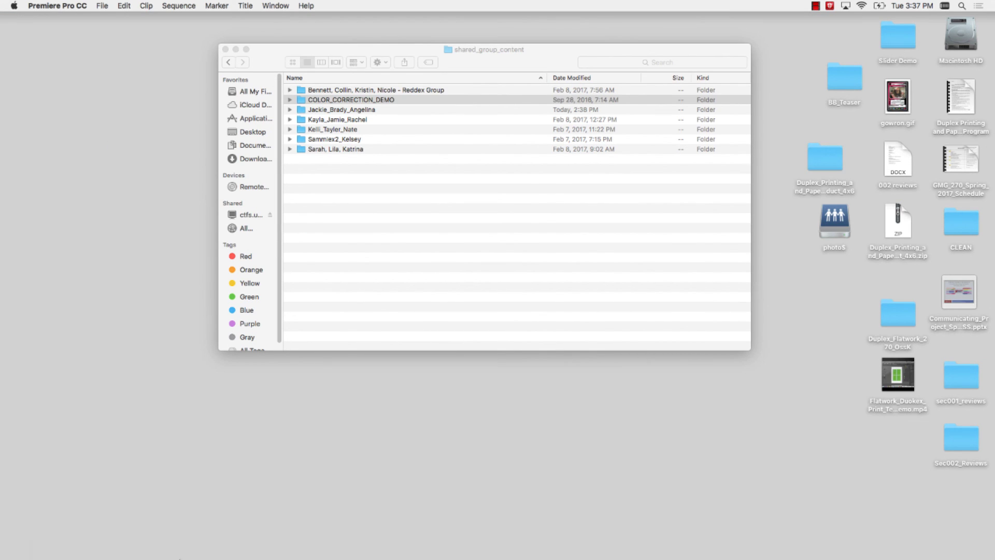
{"action": "mouse_move", "coordinate": [172, 539]}
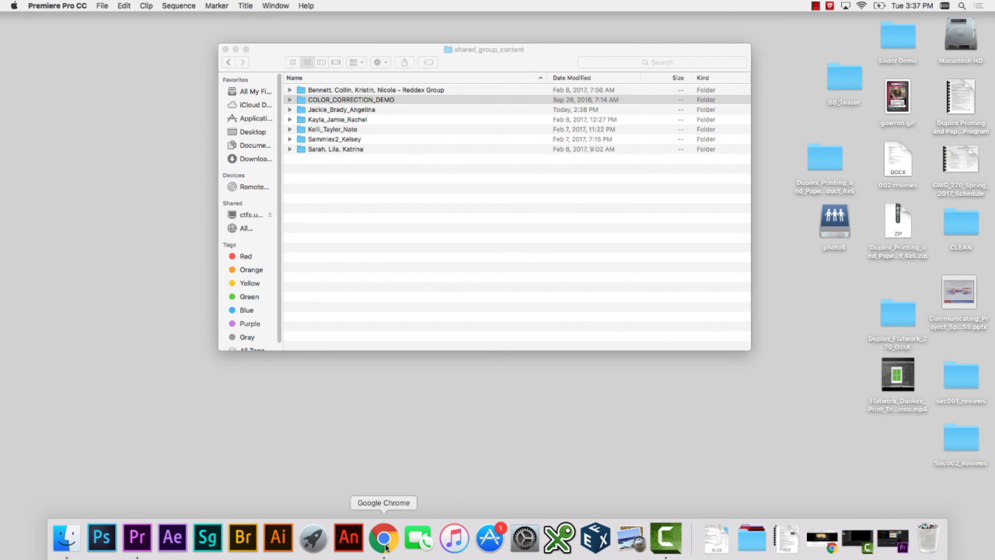
{"action": "left_click", "coordinate": [666, 538]}
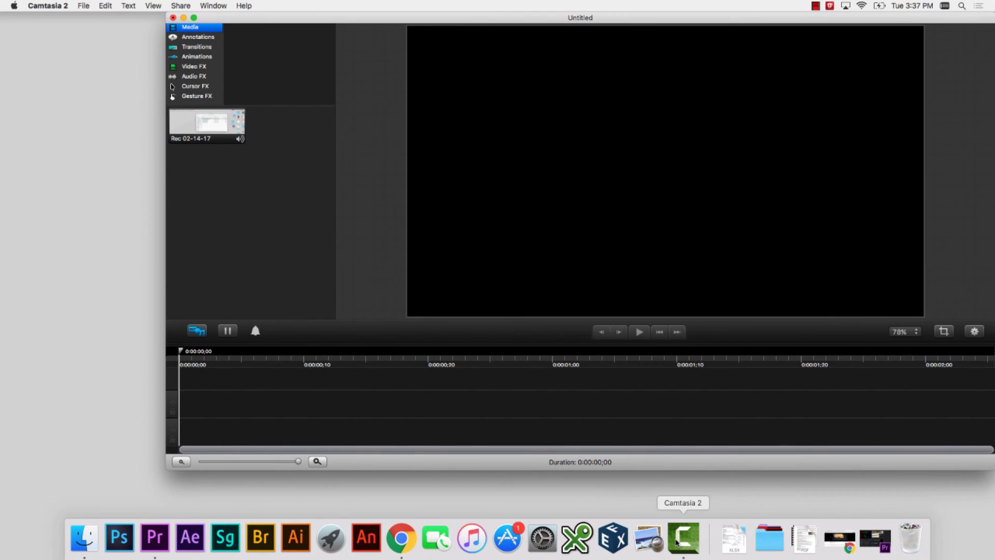
{"action": "left_click", "coordinate": [816, 6]}
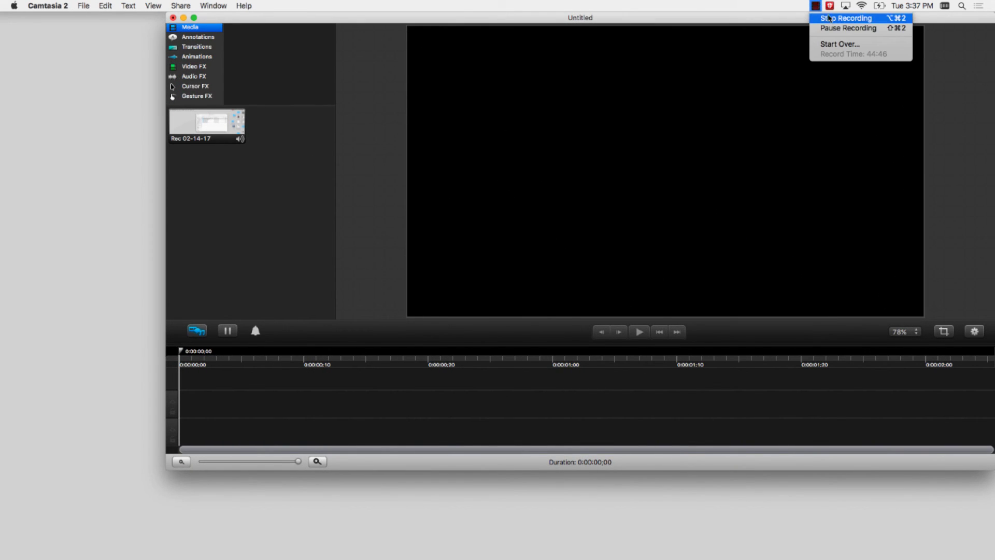